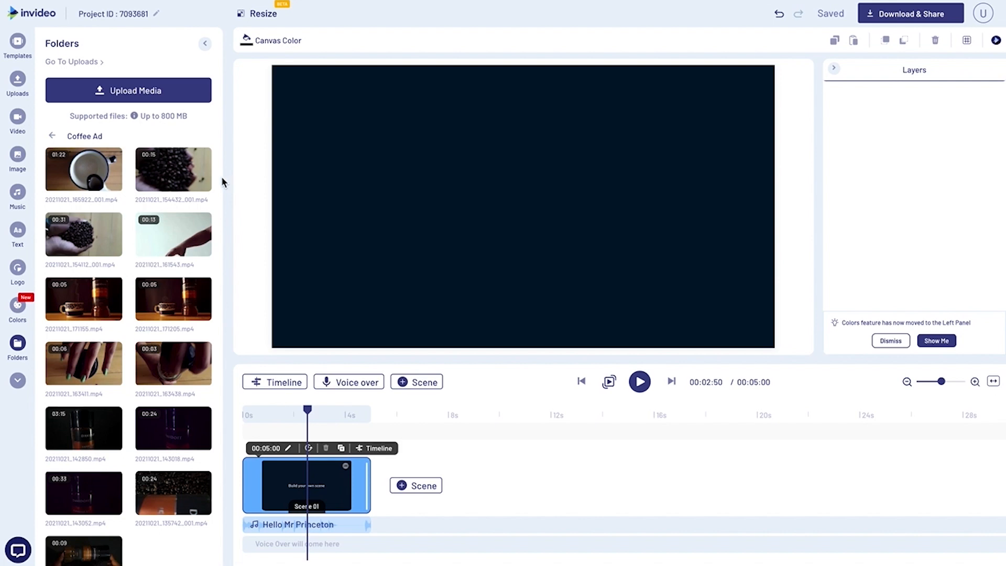
Preview clip 20211021_154432_001.mp4 and trim it to a falling-coffee-beans section about 2.74 seconds long for Scene 01.
{"action": "left_click", "coordinate": [187, 175]}
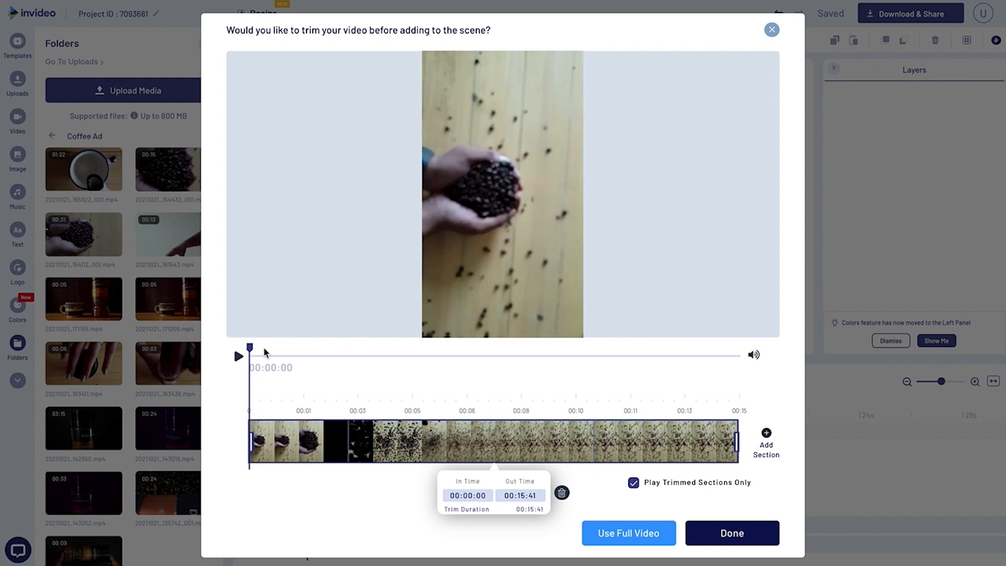
{"action": "left_click", "coordinate": [239, 356]}
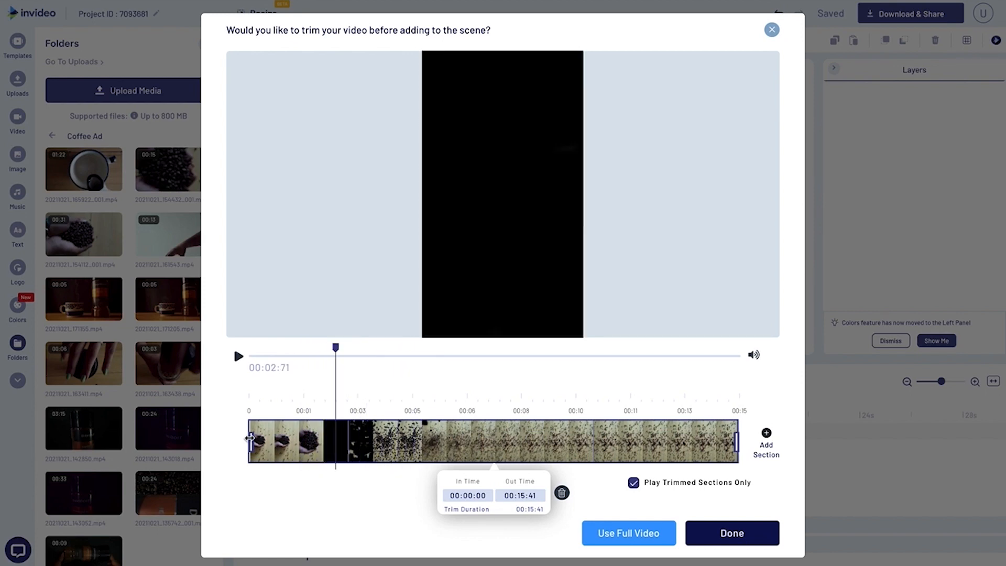
{"action": "left_click_drag", "start_coordinate": [251, 442], "coordinate": [338, 444]}
{"action": "left_click_drag", "start_coordinate": [338, 350], "coordinate": [435, 350]}
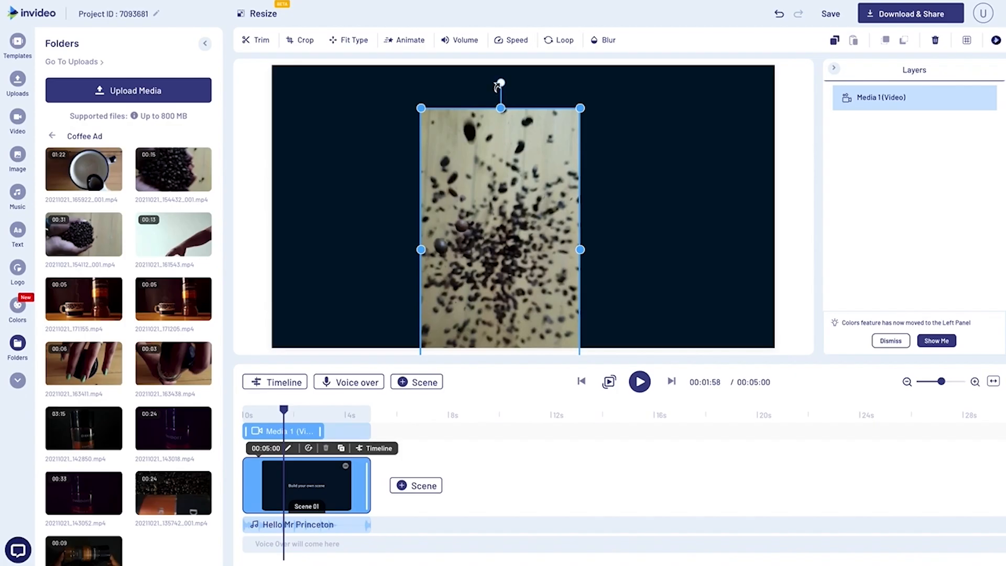
Rotate the coffee beans clip to landscape and enlarge it to fill the whole canvas.
{"action": "left_click_drag", "start_coordinate": [498, 85], "coordinate": [382, 254]}
{"action": "left_click_drag", "start_coordinate": [486, 252], "coordinate": [399, 147]}
{"action": "left_click_drag", "start_coordinate": [555, 225], "coordinate": [793, 340]}
{"action": "left_click", "coordinate": [782, 305]}
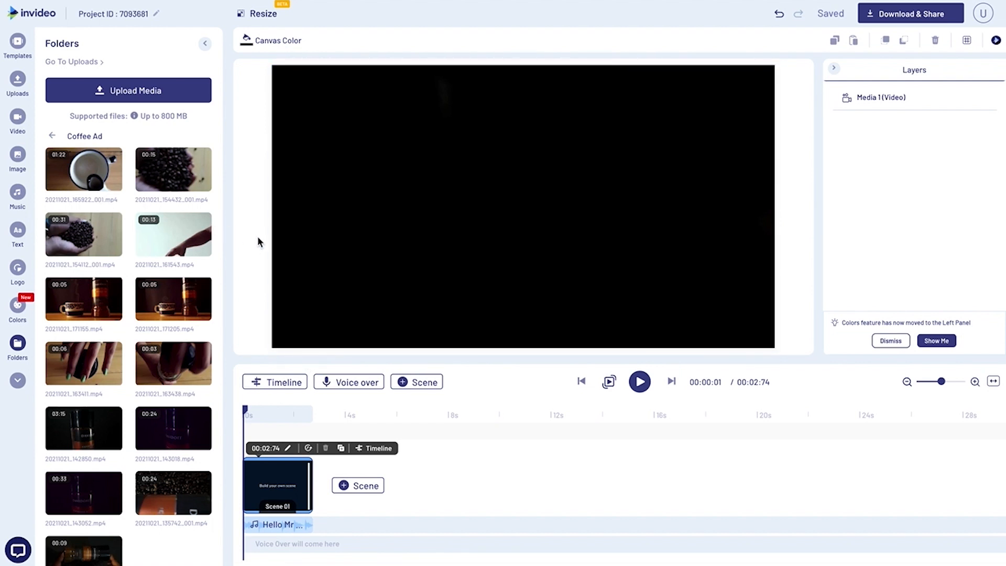
Search the music library for "juke guitar man".
{"action": "left_click", "coordinate": [18, 193]}
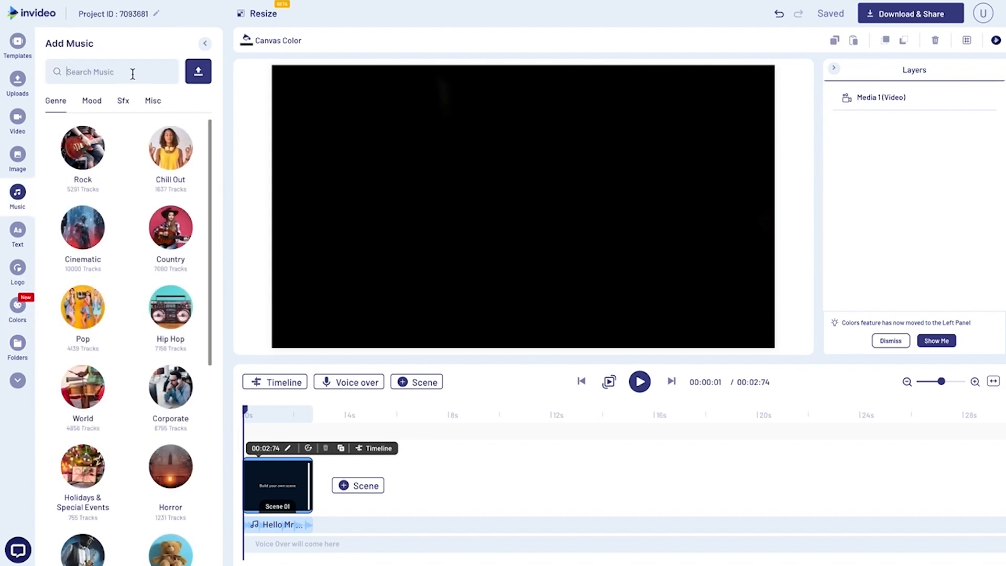
{"action": "type", "text": "juke guitar man"}
{"action": "key", "text": "Return"}
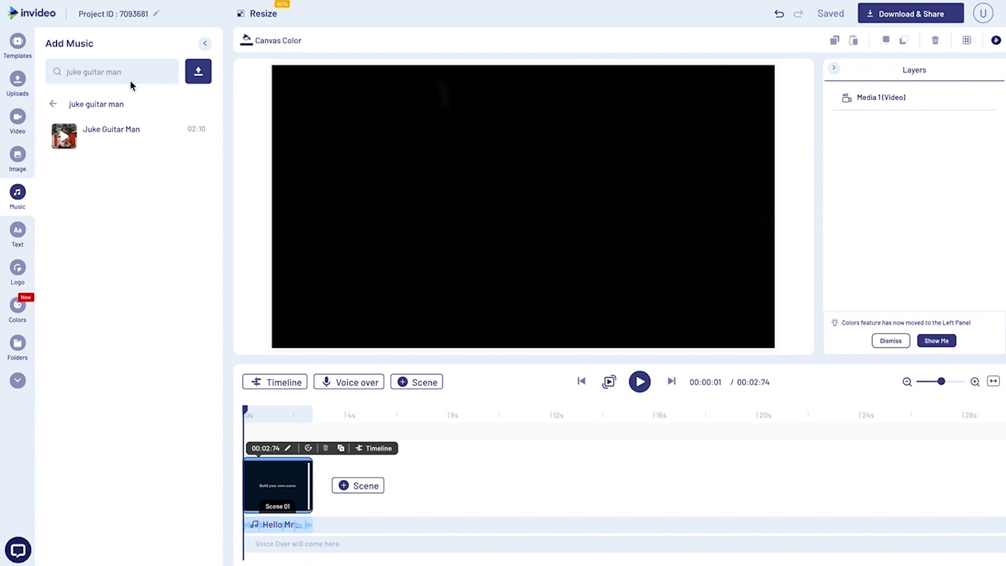
Listen to the track Juke Guitar Man and apply it to the project, replacing all background music.
{"action": "left_click", "coordinate": [64, 139]}
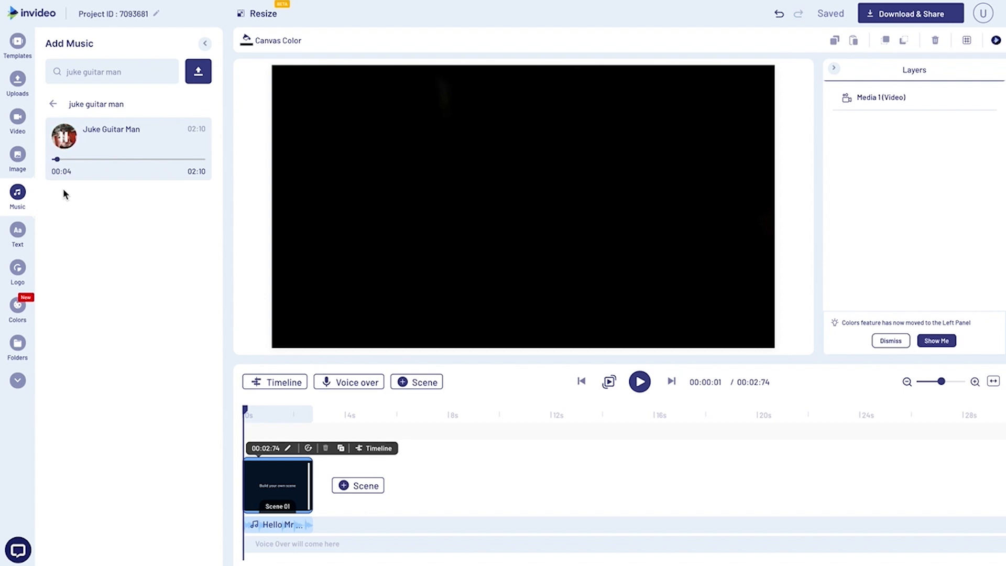
{"action": "left_click", "coordinate": [65, 139]}
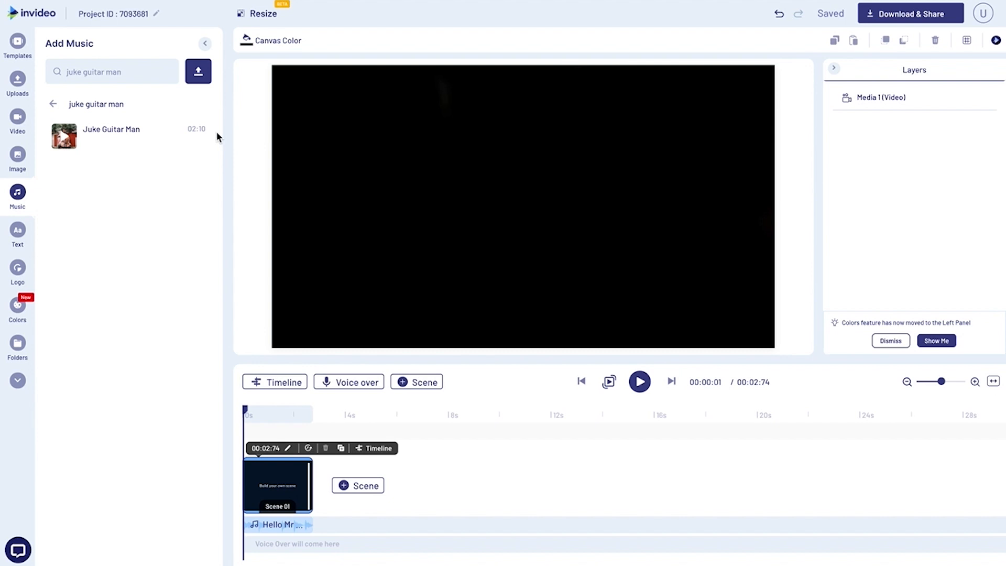
{"action": "left_click", "coordinate": [197, 132]}
{"action": "left_click", "coordinate": [222, 156]}
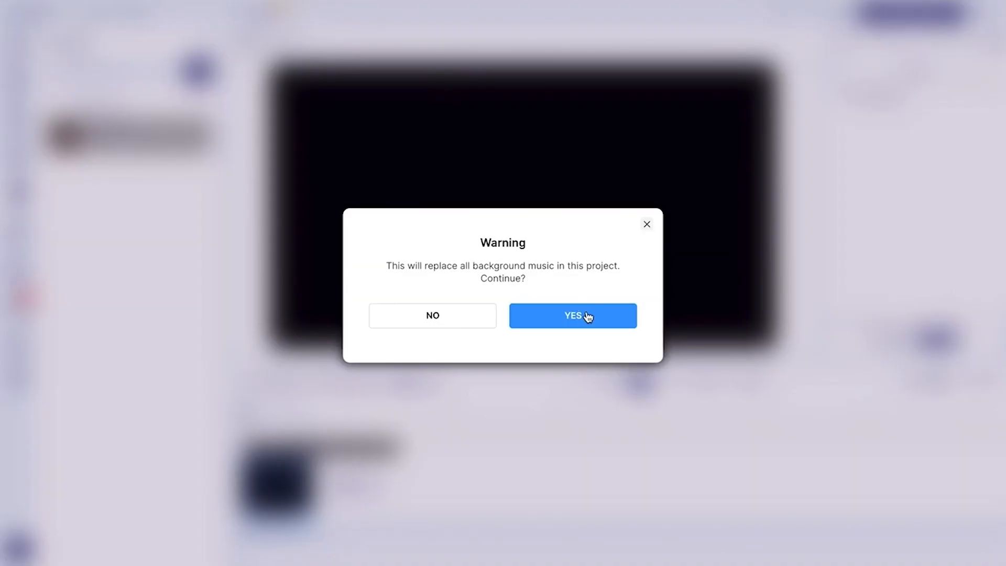
{"action": "left_click", "coordinate": [585, 316]}
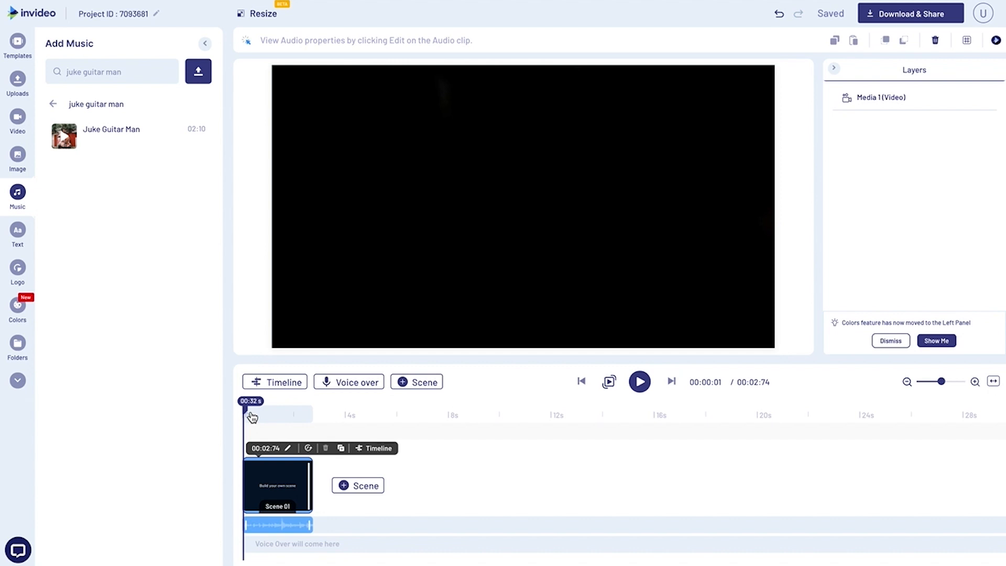
Play Scene 01 with the music and shorten the scene to 2.31 seconds.
{"action": "left_click", "coordinate": [301, 415]}
{"action": "left_click", "coordinate": [976, 383]}
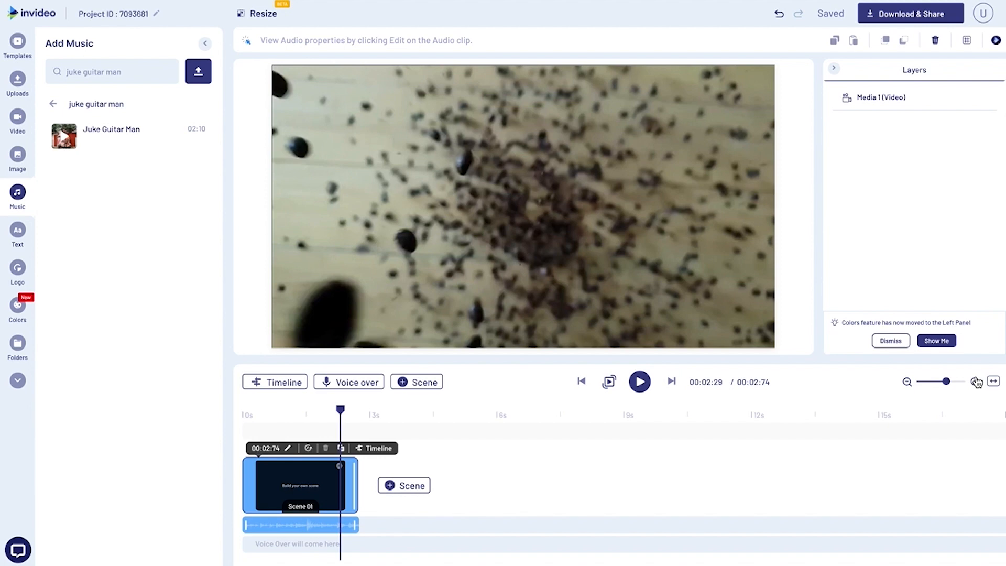
{"action": "left_click", "coordinate": [976, 382]}
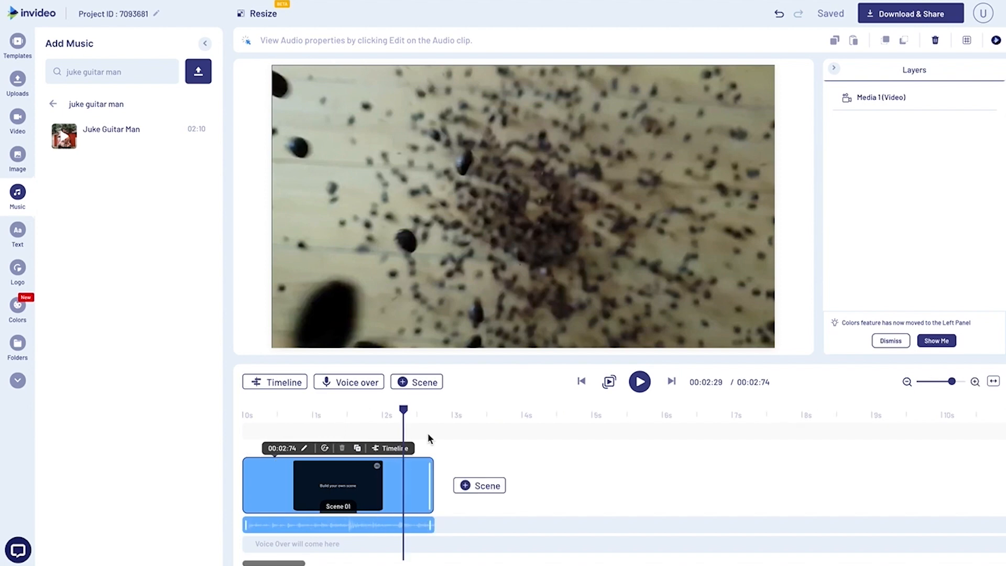
{"action": "left_click", "coordinate": [286, 414]}
{"action": "left_click", "coordinate": [235, 414]}
{"action": "key", "text": "space"}
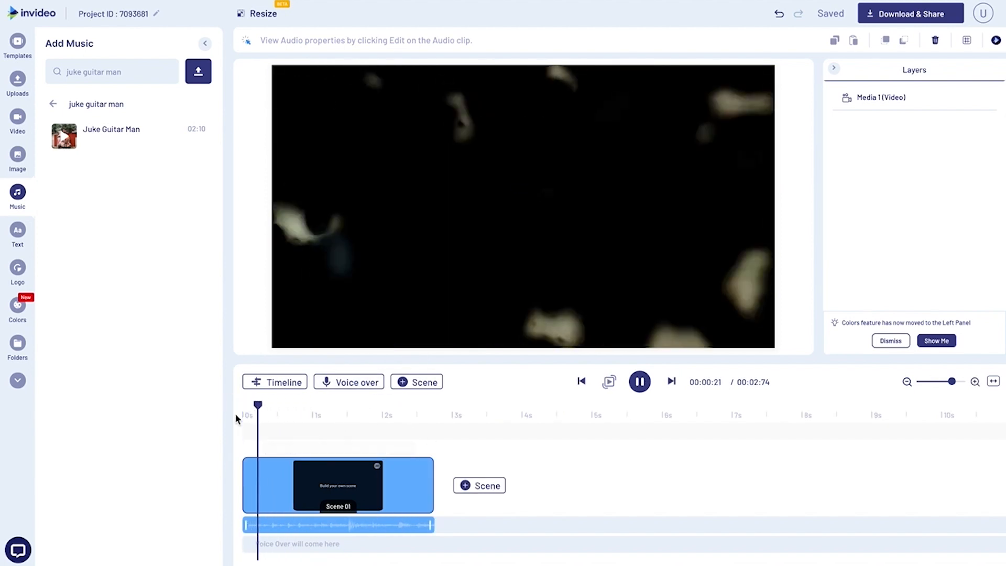
{"action": "key", "text": "space"}
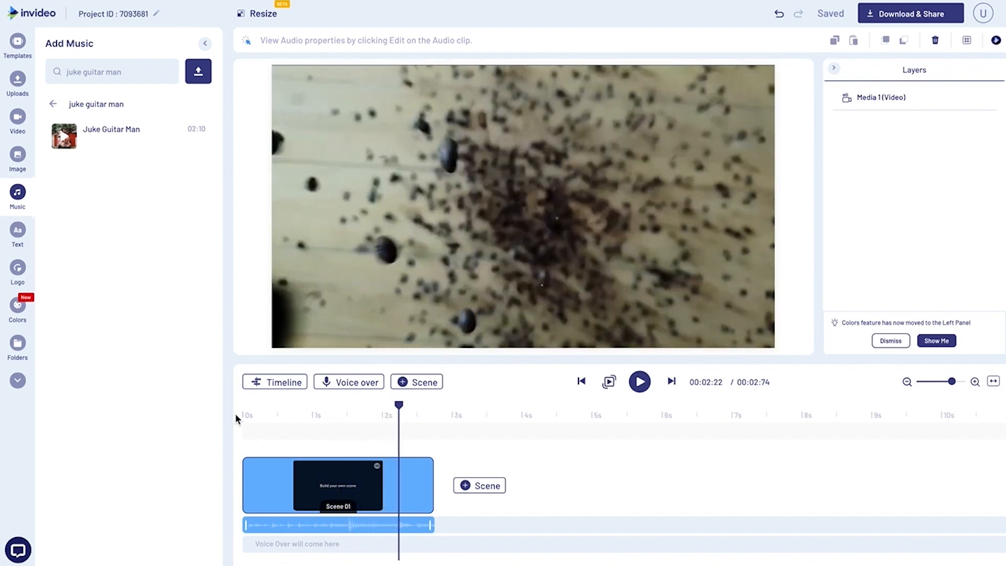
{"action": "key", "text": "space"}
{"action": "key", "text": "space"}
{"action": "left_click_drag", "start_coordinate": [412, 406], "coordinate": [400, 409]}
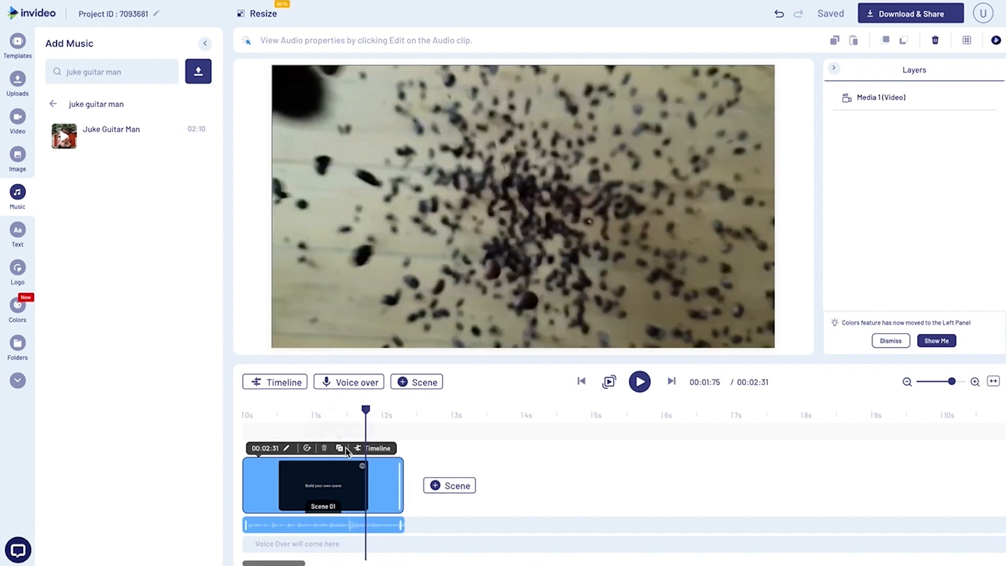
Duplicate Scene 01 and delete the video from the copy.
{"action": "left_click", "coordinate": [341, 450]}
{"action": "left_click", "coordinate": [553, 315]}
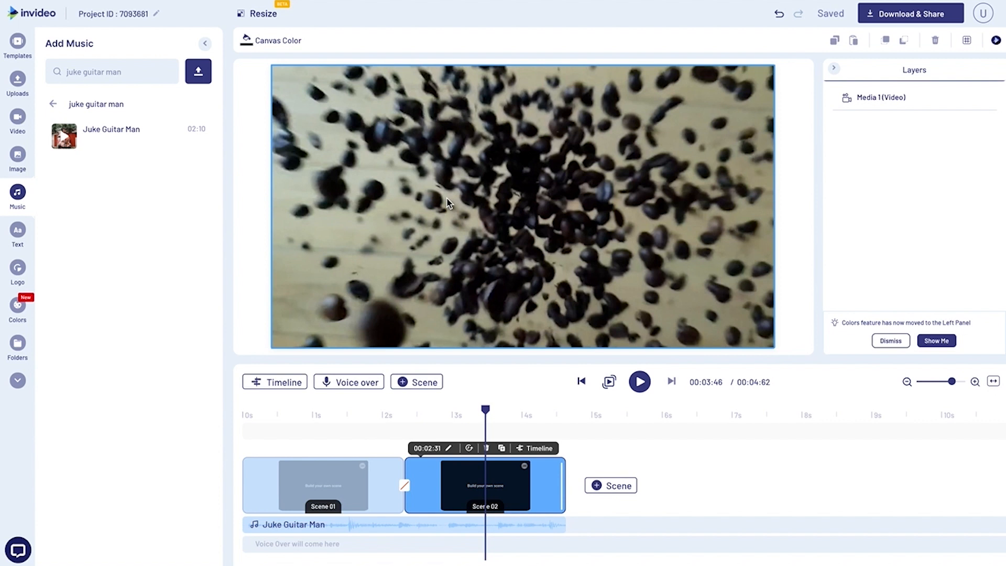
{"action": "left_click", "coordinate": [477, 226]}
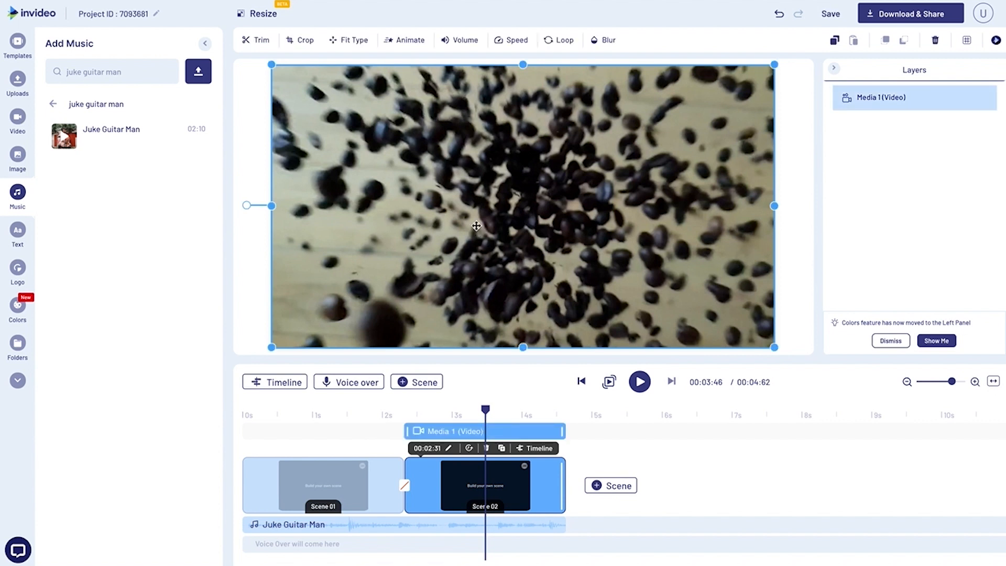
{"action": "key", "text": "Delete"}
Set the duration of Scene 02 to 00:01:00.
{"action": "left_click", "coordinate": [448, 448]}
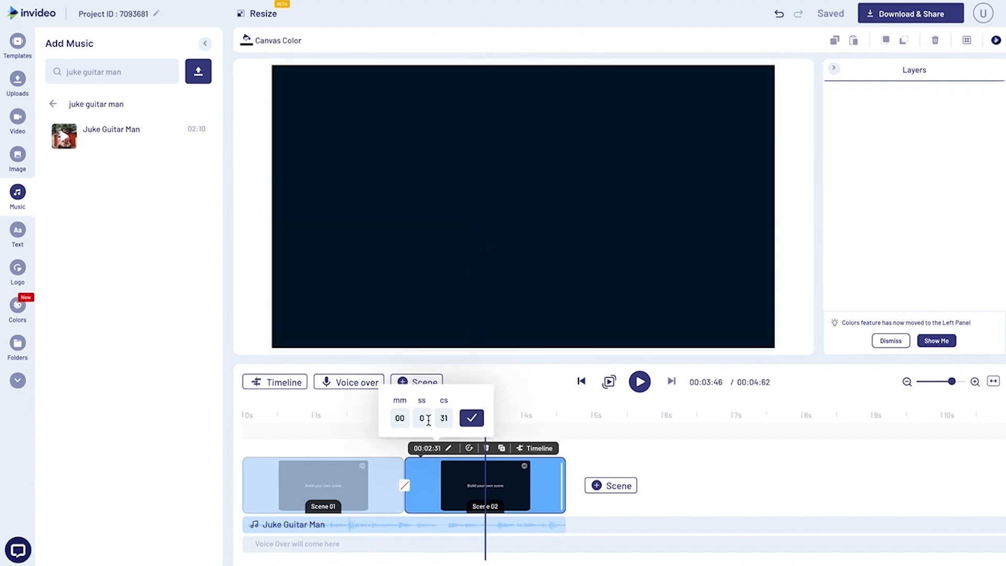
{"action": "type", "text": "1"}
{"action": "left_click", "coordinate": [446, 419]}
{"action": "key", "text": "BackSpace"}
{"action": "key", "text": "BackSpace"}
{"action": "type", "text": "00"}
{"action": "left_click", "coordinate": [473, 418]}
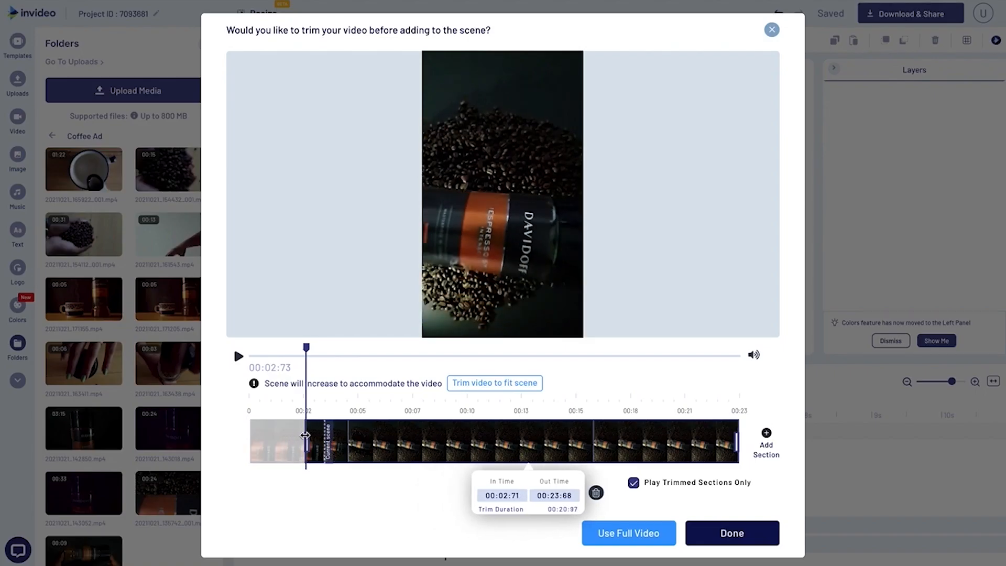
Trim the clip of the Davidoff jar on coffee beans to about 2.1 seconds, starting at 00:02:71, for Scene 02.
{"action": "left_click_drag", "start_coordinate": [305, 348], "coordinate": [345, 348]}
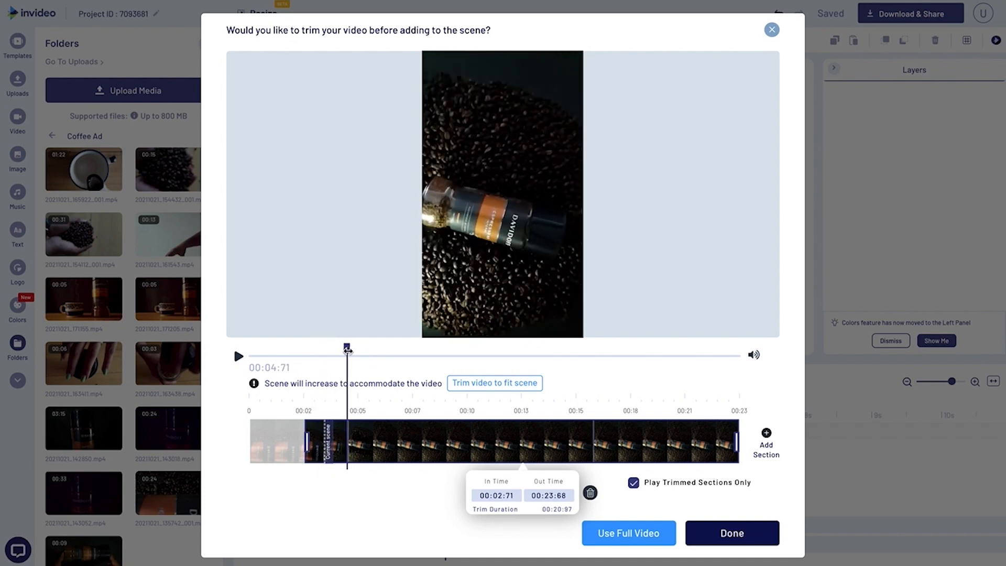
{"action": "left_click_drag", "start_coordinate": [736, 443], "coordinate": [410, 421]}
{"action": "left_click_drag", "start_coordinate": [410, 421], "coordinate": [348, 425]}
Rotate the Davidoff jar clip so the jar stands upright and enlarge it to fill the canvas.
{"action": "left_click_drag", "start_coordinate": [535, 108], "coordinate": [535, 164]}
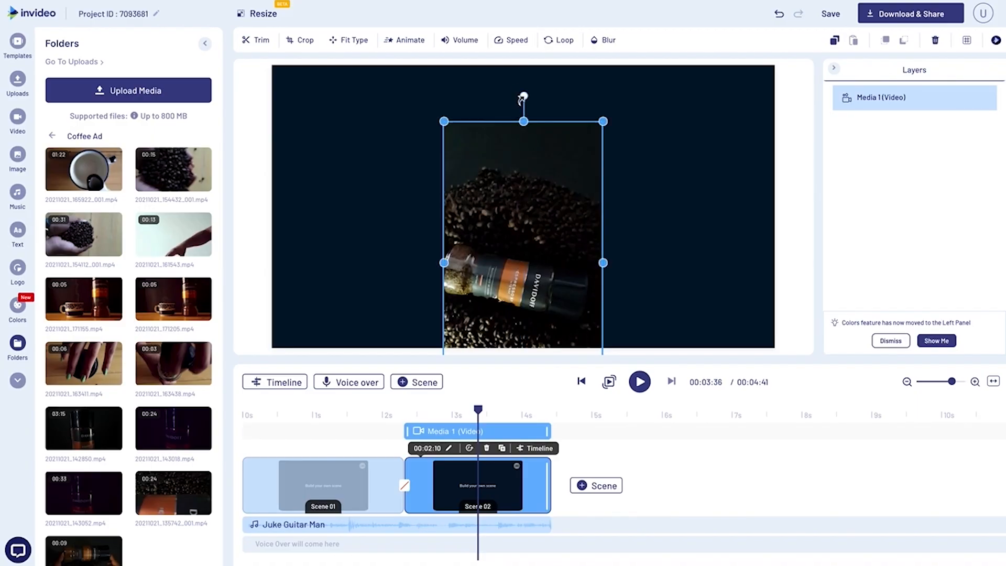
{"action": "left_click_drag", "start_coordinate": [523, 98], "coordinate": [346, 265]}
{"action": "left_click_drag", "start_coordinate": [511, 274], "coordinate": [407, 157]}
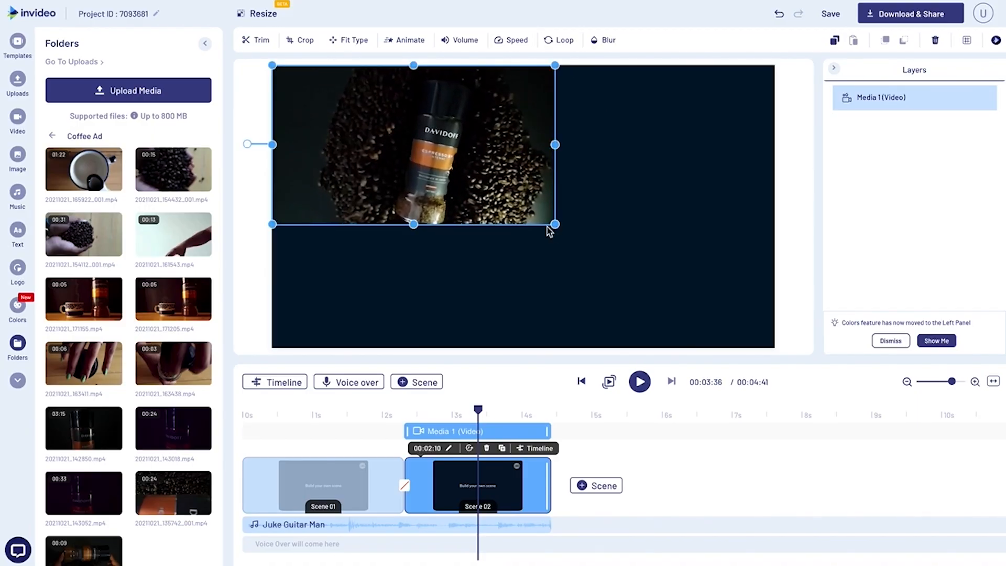
{"action": "left_click_drag", "start_coordinate": [562, 225], "coordinate": [775, 349]}
{"action": "left_click", "coordinate": [786, 355]}
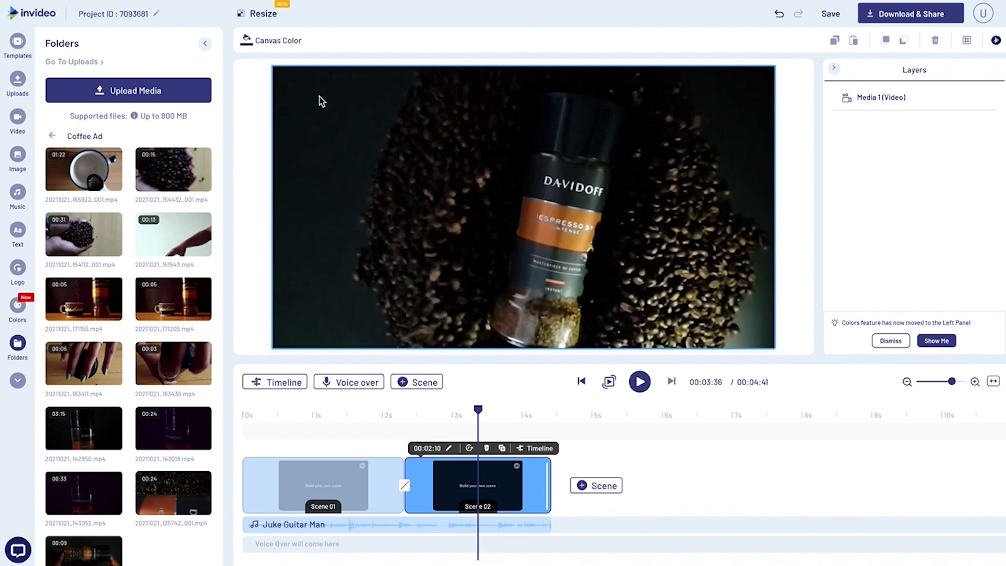
Crop the Davidoff clip closer around the jar and beans, and play back Scene 02.
{"action": "left_click", "coordinate": [322, 101]}
{"action": "left_click", "coordinate": [301, 40]}
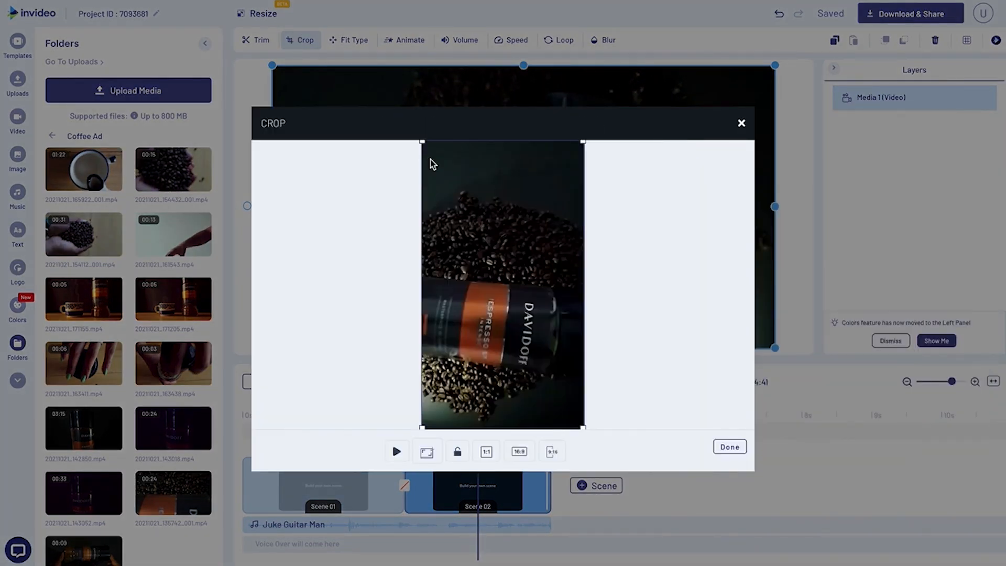
{"action": "left_click_drag", "start_coordinate": [583, 141], "coordinate": [549, 216]}
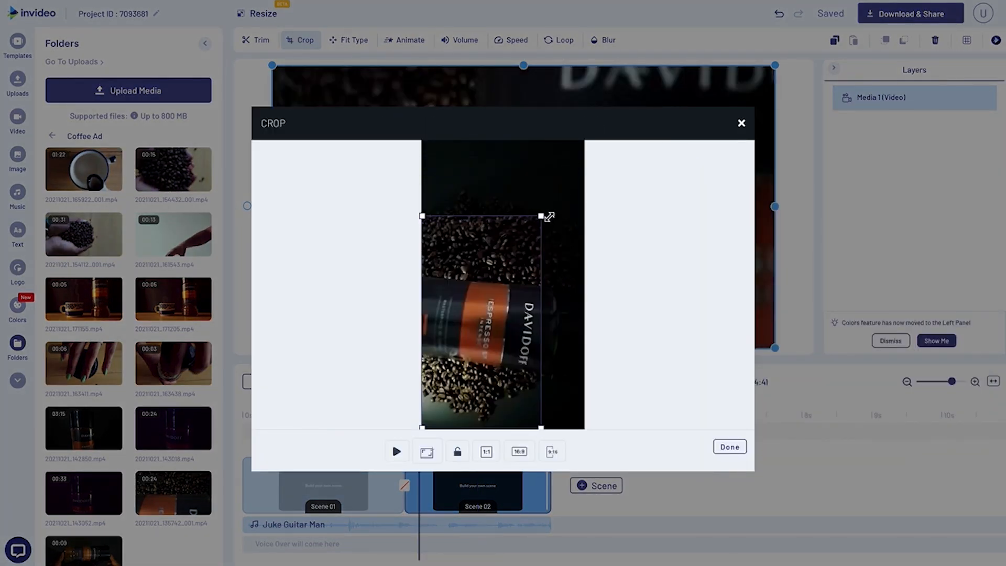
{"action": "left_click_drag", "start_coordinate": [498, 287], "coordinate": [509, 268]}
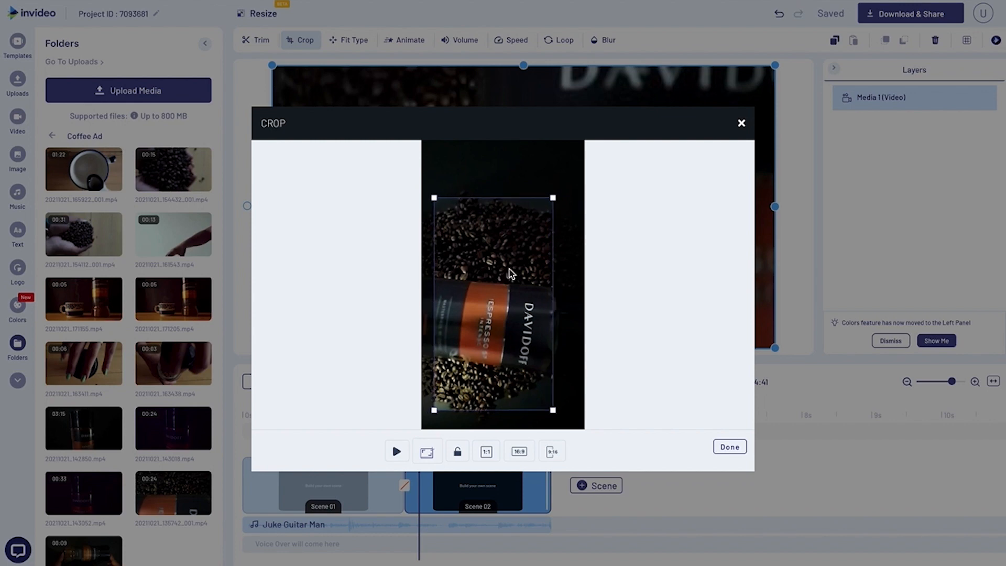
{"action": "left_click", "coordinate": [730, 452]}
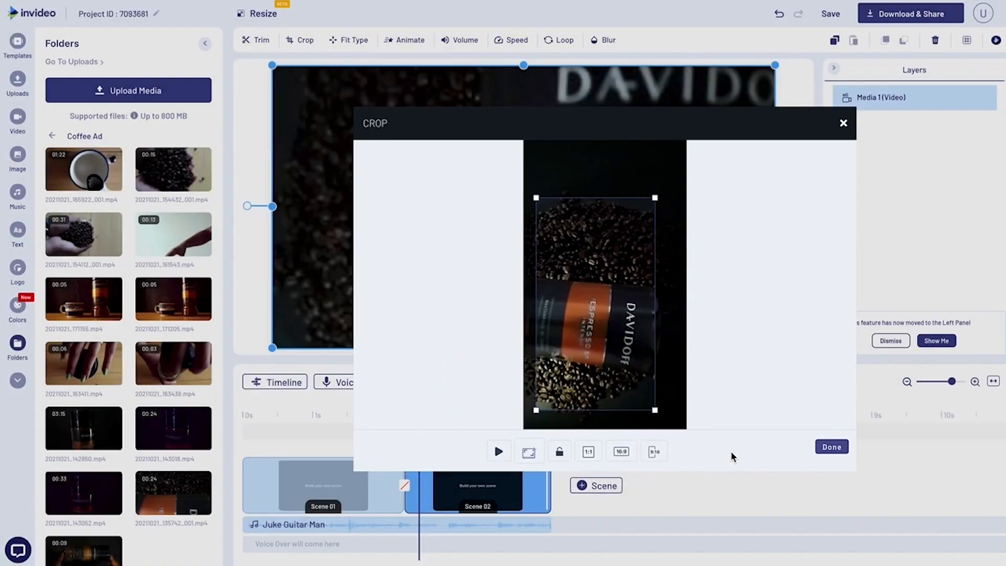
{"action": "left_click", "coordinate": [429, 407]}
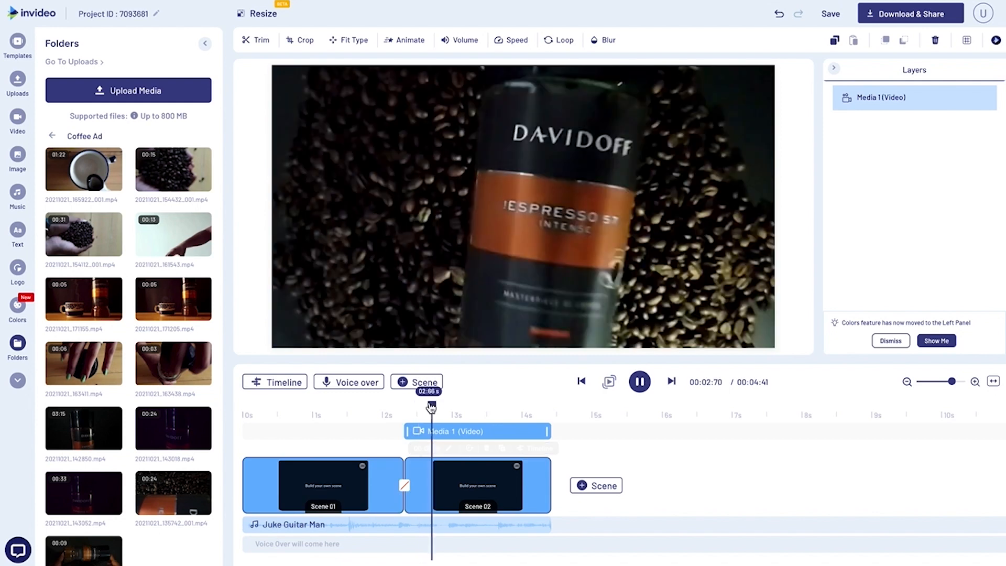
{"action": "key", "text": "space"}
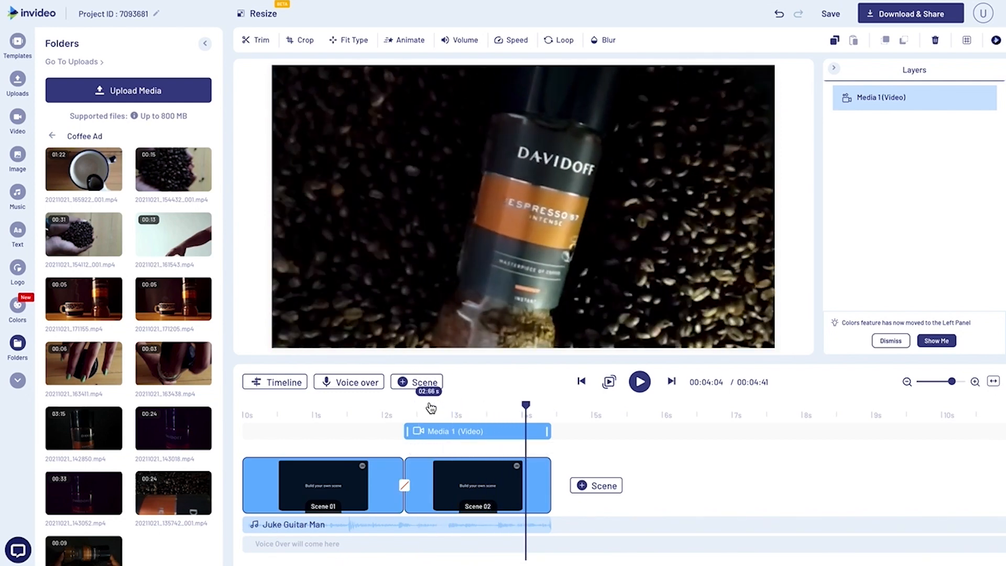
Duplicate Scene 02 to create a third scene.
{"action": "left_click", "coordinate": [475, 480]}
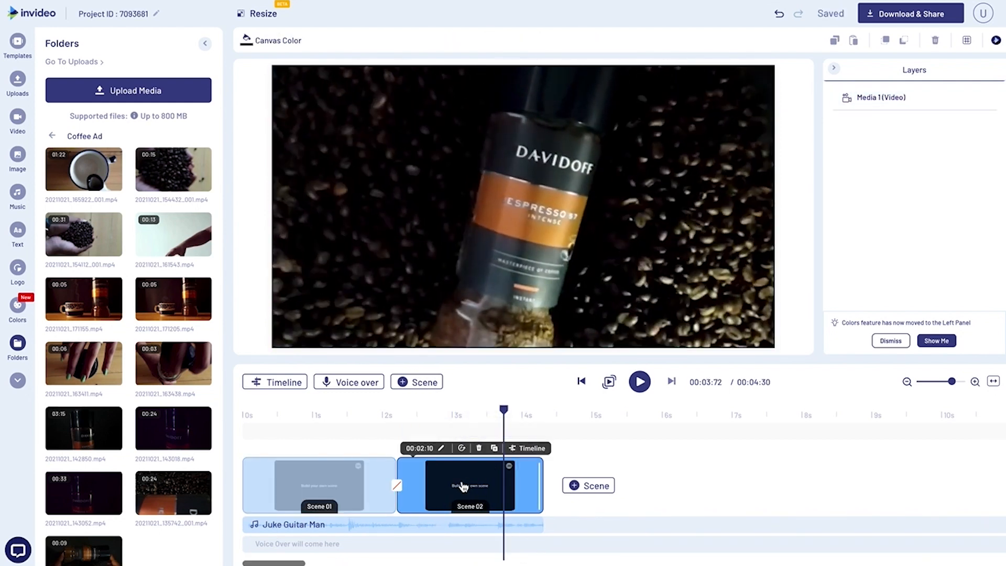
{"action": "left_click", "coordinate": [494, 449]}
{"action": "left_click", "coordinate": [558, 311]}
Set the duration of Scene 03 to 00:01:00.
{"action": "left_click", "coordinate": [588, 448]}
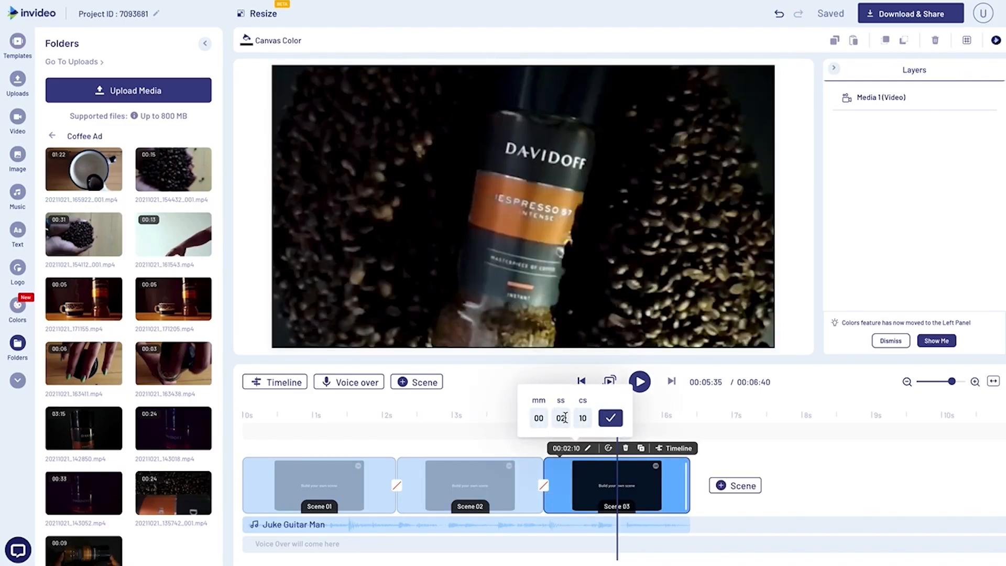
{"action": "left_click", "coordinate": [565, 417]}
{"action": "key", "text": "BackSpace"}
{"action": "left_click", "coordinate": [588, 419]}
{"action": "key", "text": "BackSpace"}
{"action": "key", "text": "BackSpace"}
{"action": "type", "text": "00"}
{"action": "left_click", "coordinate": [611, 418]}
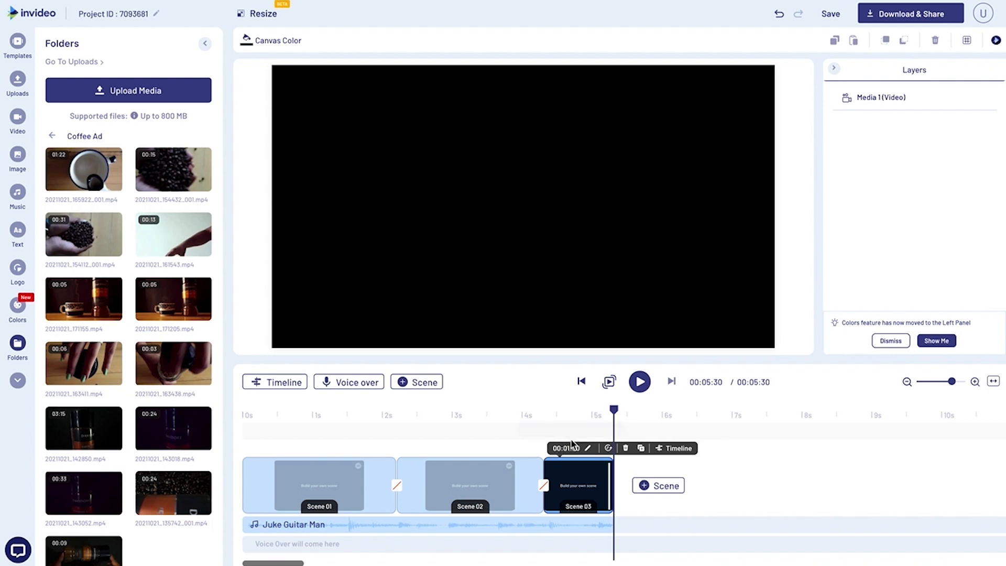
Delete the copied Davidoff jar video from Scene 03.
{"action": "left_click", "coordinate": [578, 413]}
{"action": "left_click", "coordinate": [518, 155]}
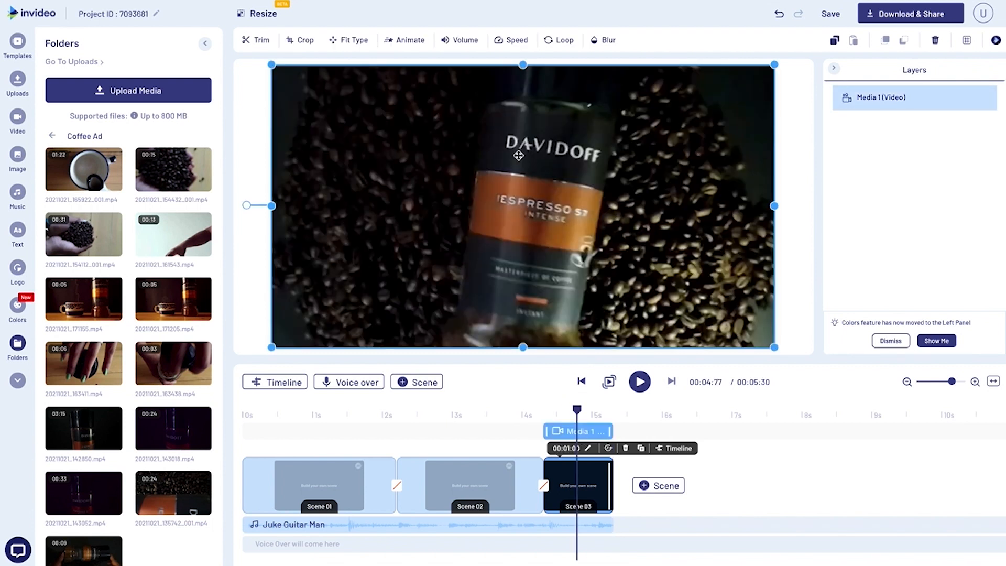
{"action": "key", "text": "Delete"}
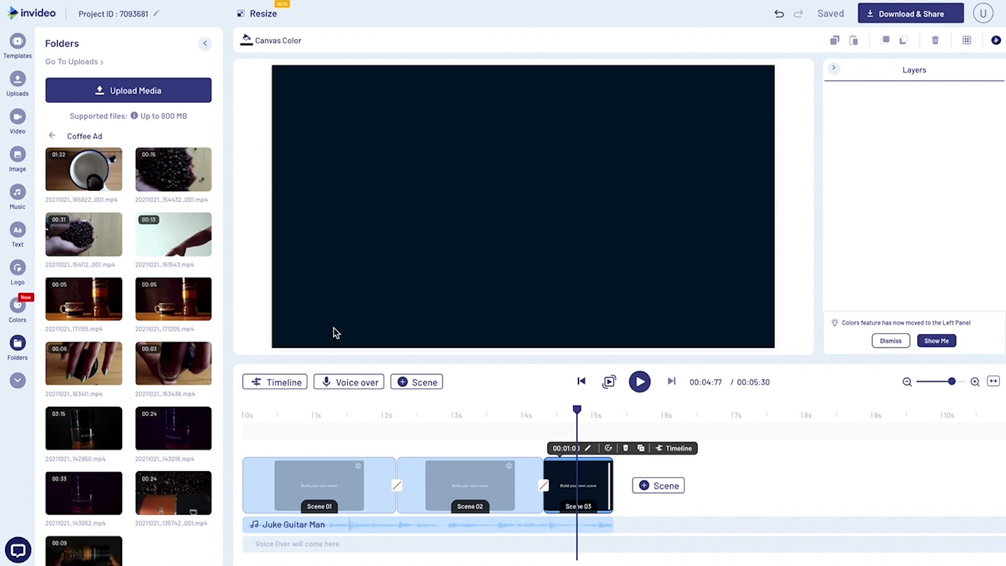
Add the dark Davidoff jar clip 20211021_142850.mp4 to Scene 03, trimmed from 01:27:03 to 01:33:77, and start playback.
{"action": "left_click", "coordinate": [84, 429]}
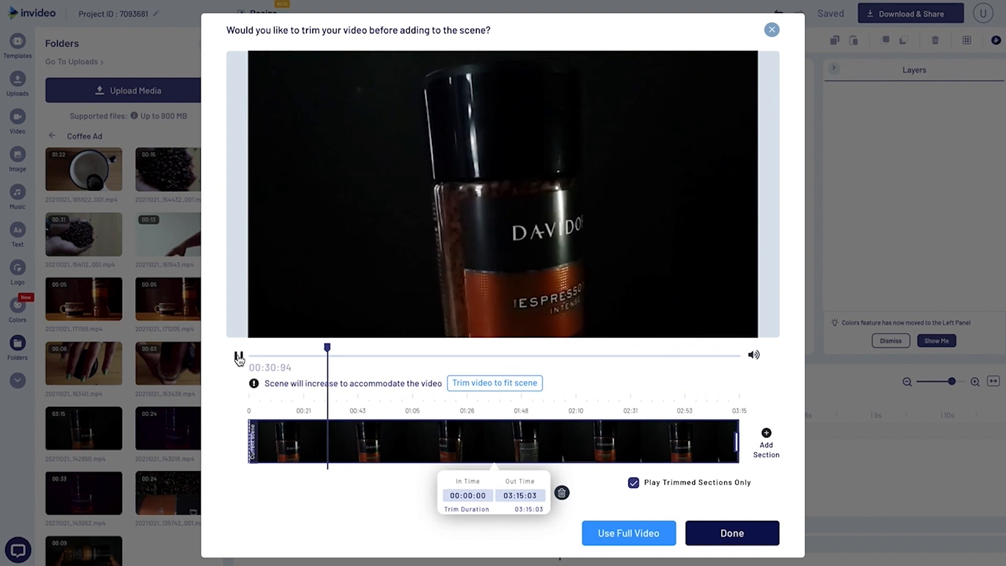
{"action": "left_click", "coordinate": [435, 355]}
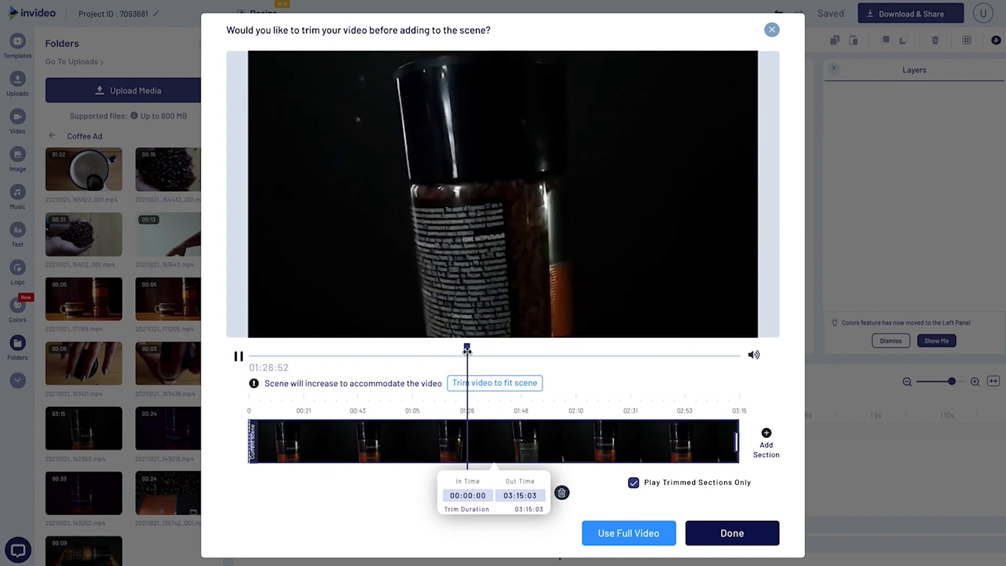
{"action": "left_click", "coordinate": [239, 357]}
{"action": "left_click", "coordinate": [238, 358]}
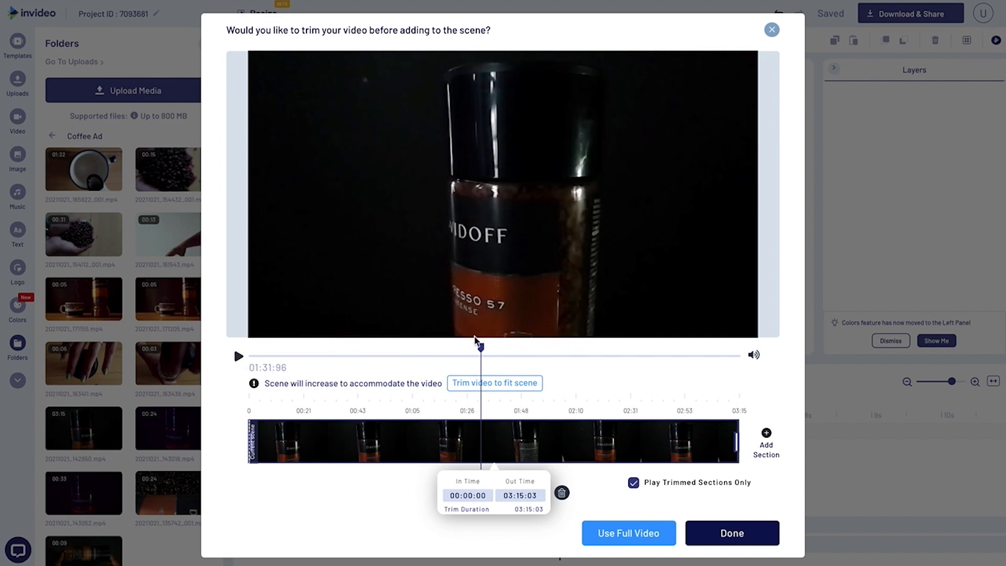
{"action": "left_click_drag", "start_coordinate": [478, 347], "coordinate": [469, 348]}
{"action": "left_click_drag", "start_coordinate": [250, 442], "coordinate": [470, 441]}
{"action": "left_click_drag", "start_coordinate": [732, 437], "coordinate": [485, 440]}
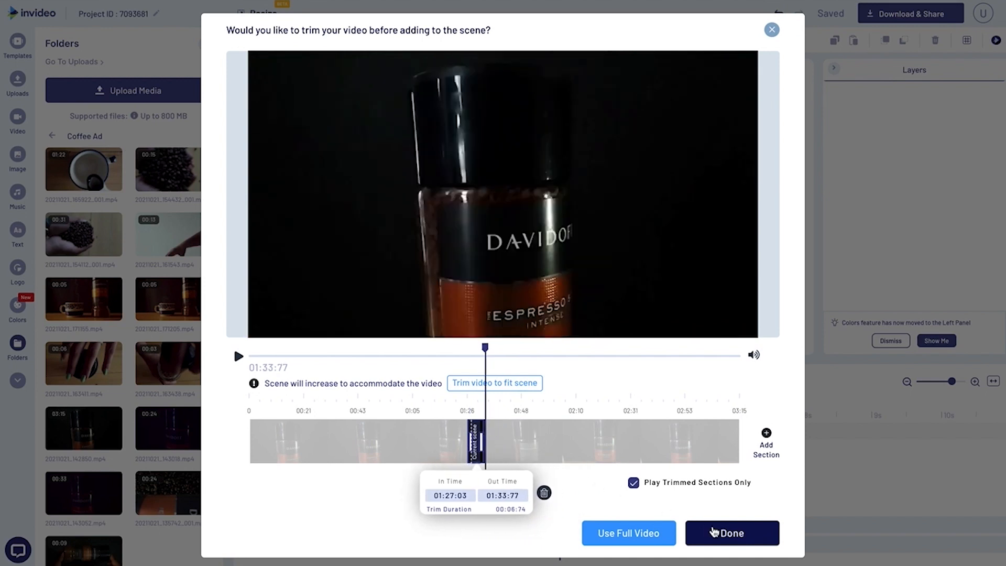
{"action": "left_click", "coordinate": [714, 532]}
{"action": "left_click", "coordinate": [640, 383]}
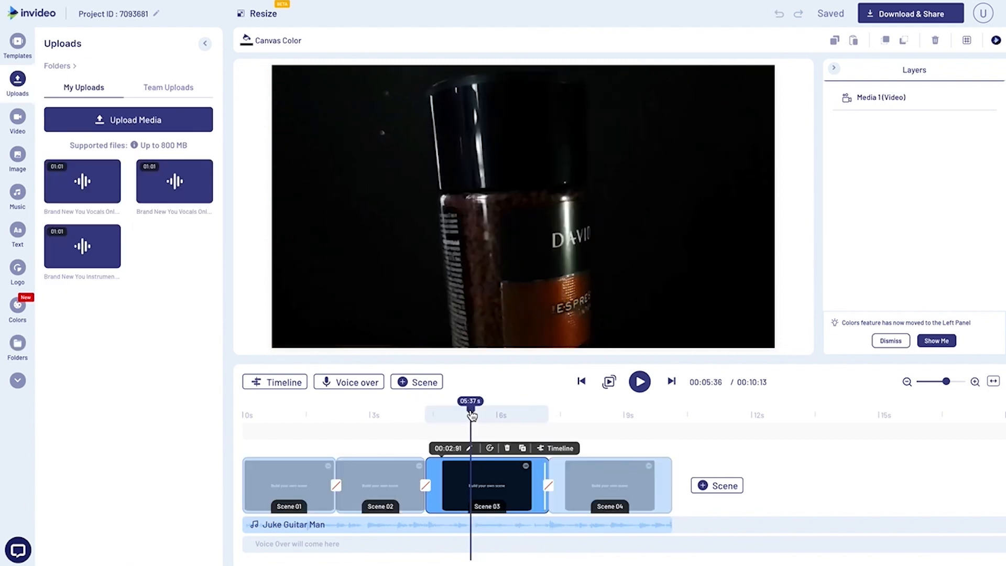
Shorten Scene 03 to 00:01:17 as the jar's label turns into view, and duplicate the scene.
{"action": "left_click_drag", "start_coordinate": [471, 415], "coordinate": [448, 415]}
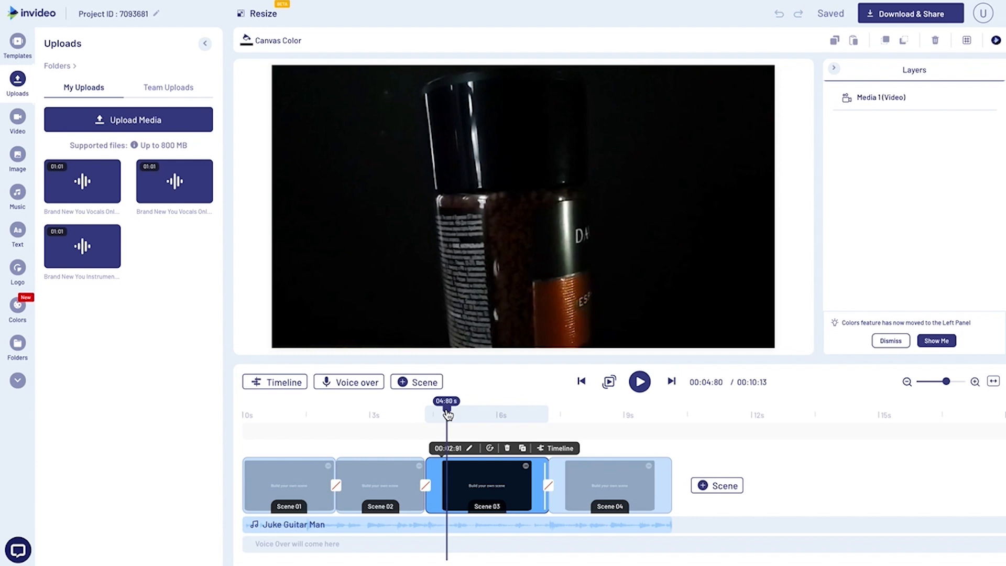
{"action": "left_click_drag", "start_coordinate": [447, 414], "coordinate": [529, 424]}
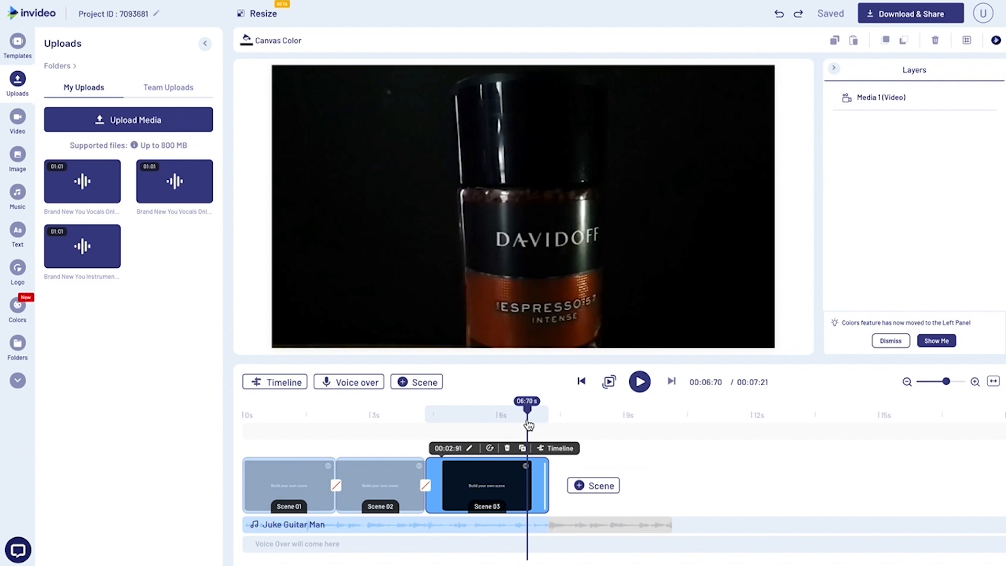
{"action": "left_click", "coordinate": [436, 414]}
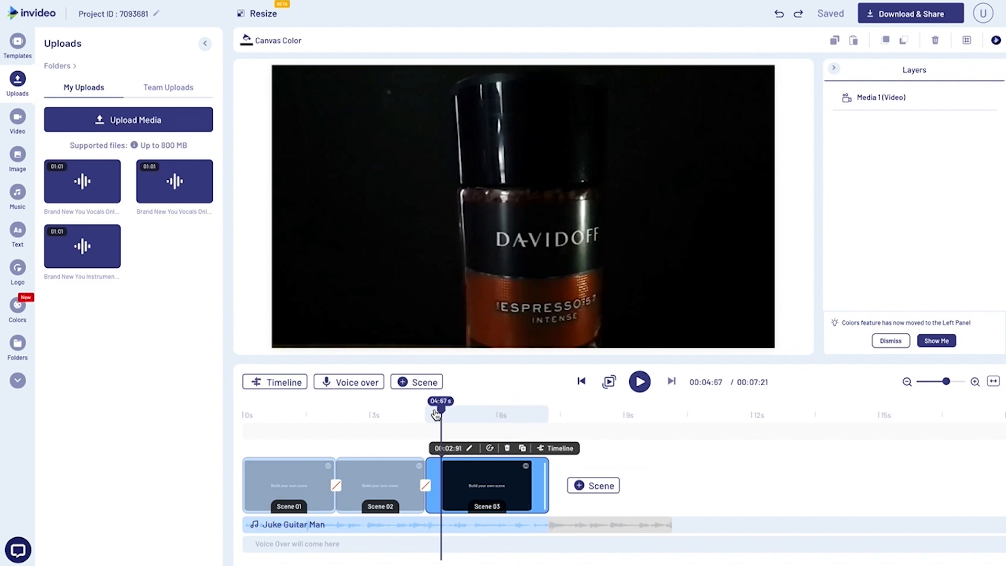
{"action": "left_click_drag", "start_coordinate": [442, 414], "coordinate": [488, 414]}
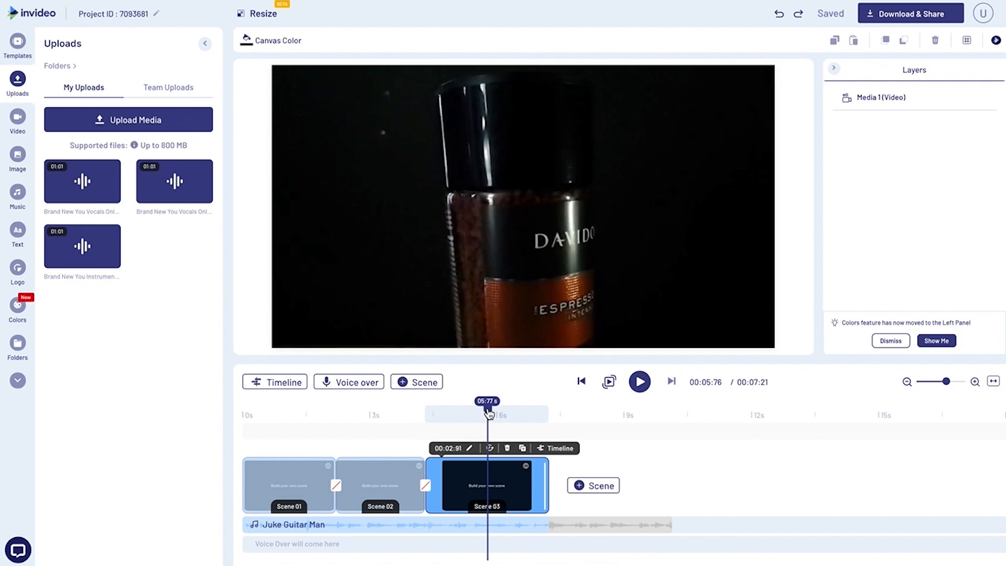
{"action": "mouse_move", "coordinate": [488, 413]}
{"action": "left_mouse_down"}
{"action": "mouse_move", "coordinate": [497, 415]}
{"action": "mouse_move", "coordinate": [476, 417]}
{"action": "left_mouse_up"}
{"action": "left_click_drag", "start_coordinate": [546, 478], "coordinate": [473, 478]}
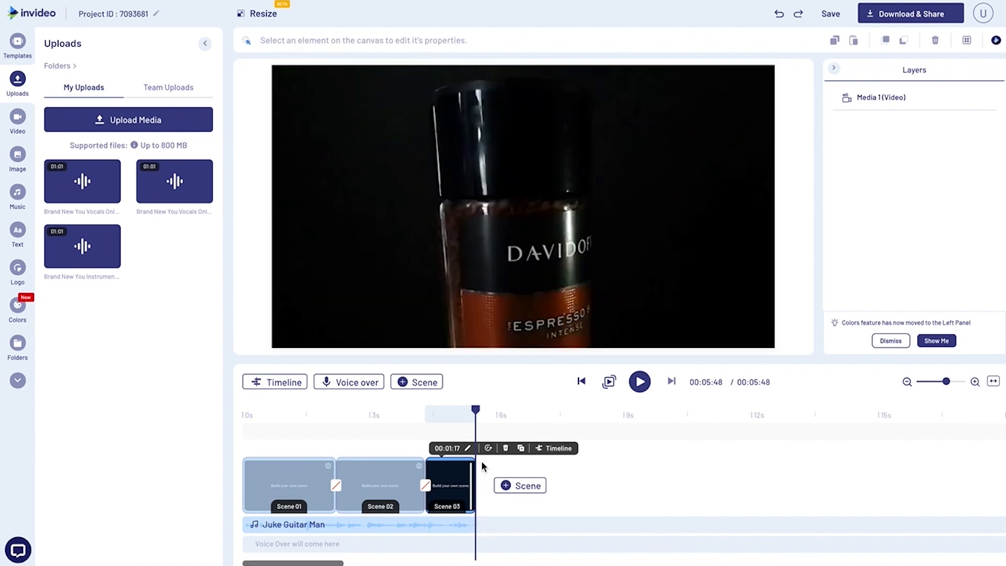
{"action": "left_click", "coordinate": [522, 447]}
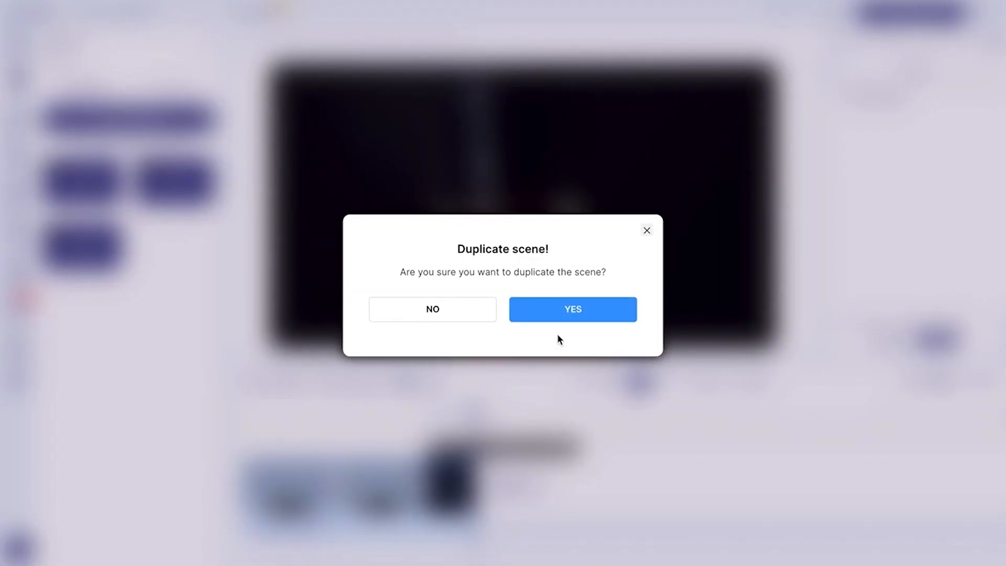
{"action": "left_click", "coordinate": [569, 308]}
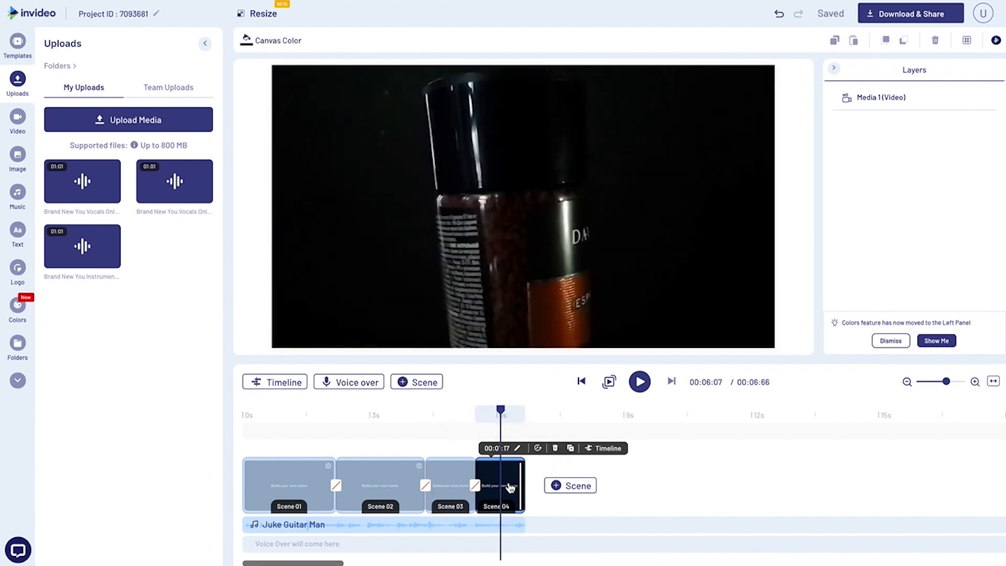
Examine the closing frame of Scene 03 in its scene timeline, at about 01:15 s.
{"action": "left_click", "coordinate": [471, 413]}
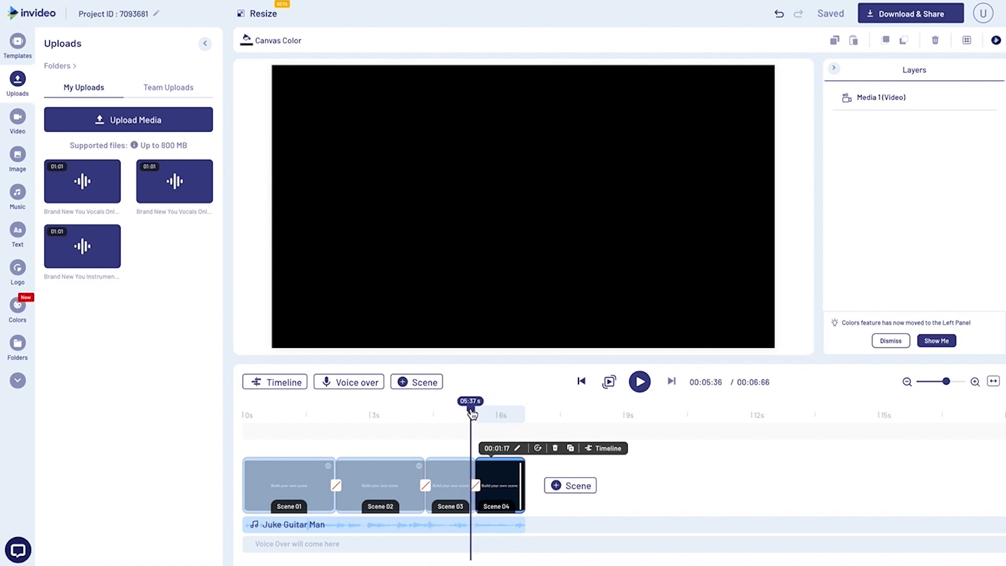
{"action": "left_click_drag", "start_coordinate": [473, 414], "coordinate": [474, 414]}
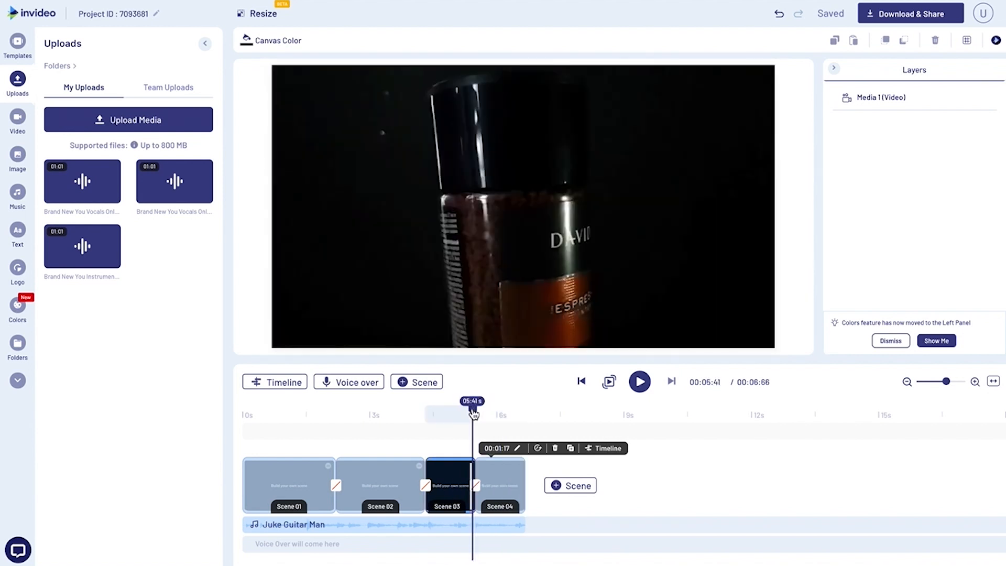
{"action": "left_click", "coordinate": [459, 416]}
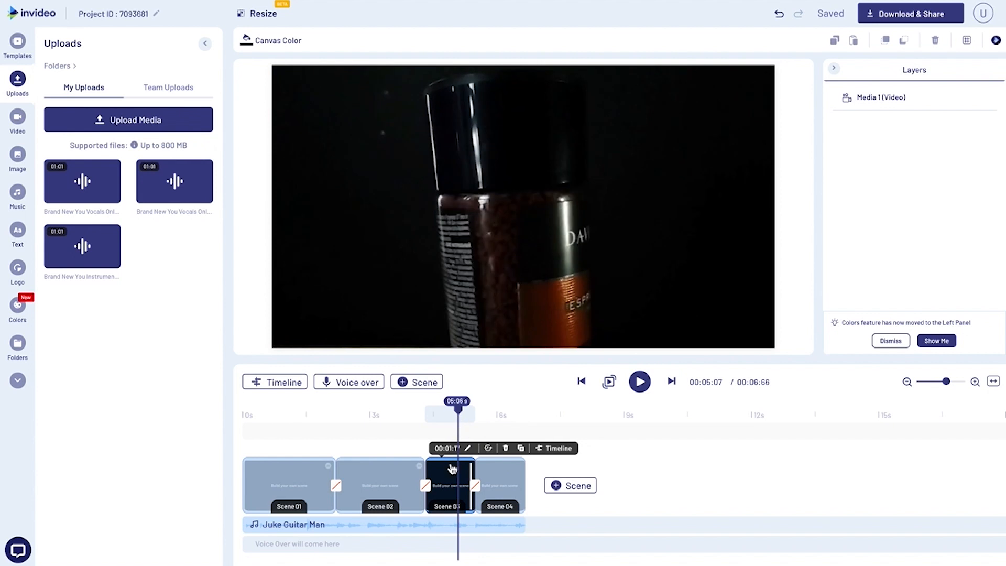
{"action": "left_click", "coordinate": [287, 383]}
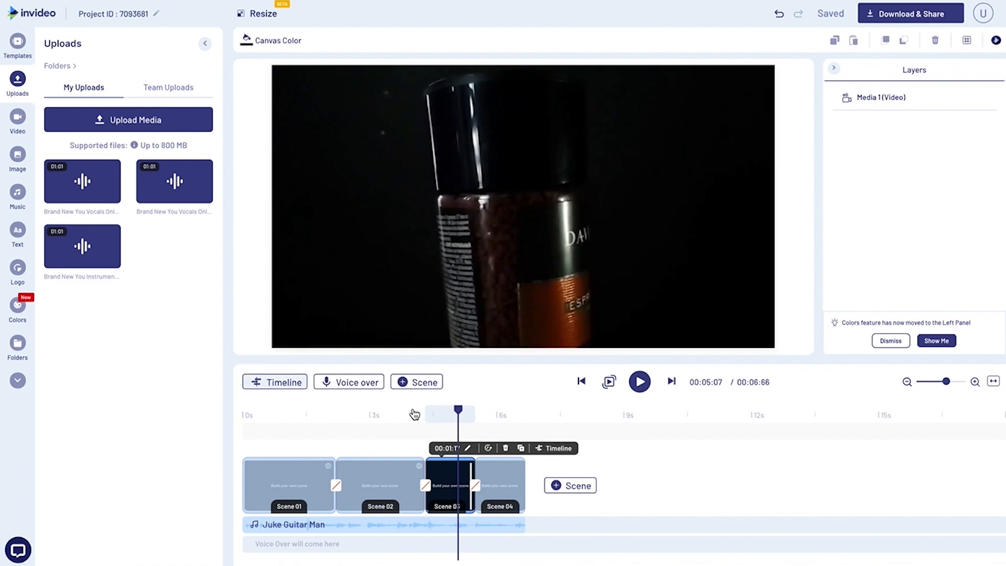
{"action": "left_click_drag", "start_coordinate": [413, 408], "coordinate": [422, 408]}
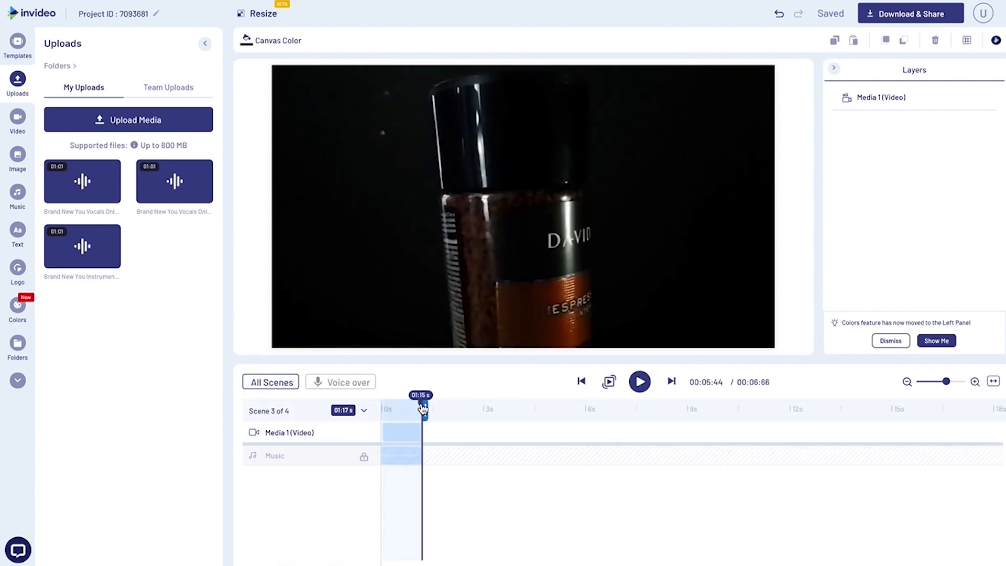
{"action": "left_click", "coordinate": [277, 383]}
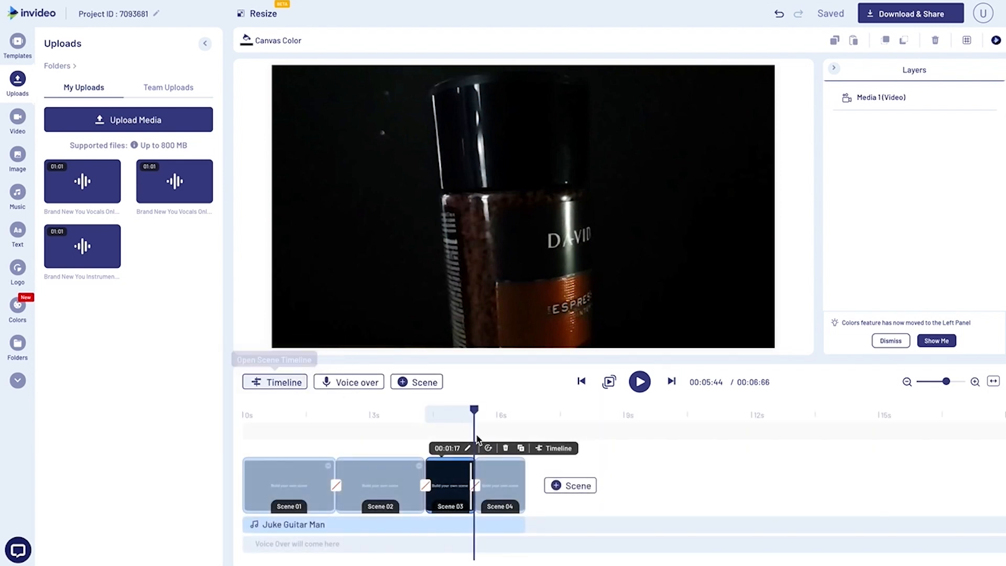
In Scene 04's own timeline, place the playhead near the scene's end and extend the scene to 03:54 s.
{"action": "left_click", "coordinate": [498, 415]}
{"action": "left_click", "coordinate": [498, 481]}
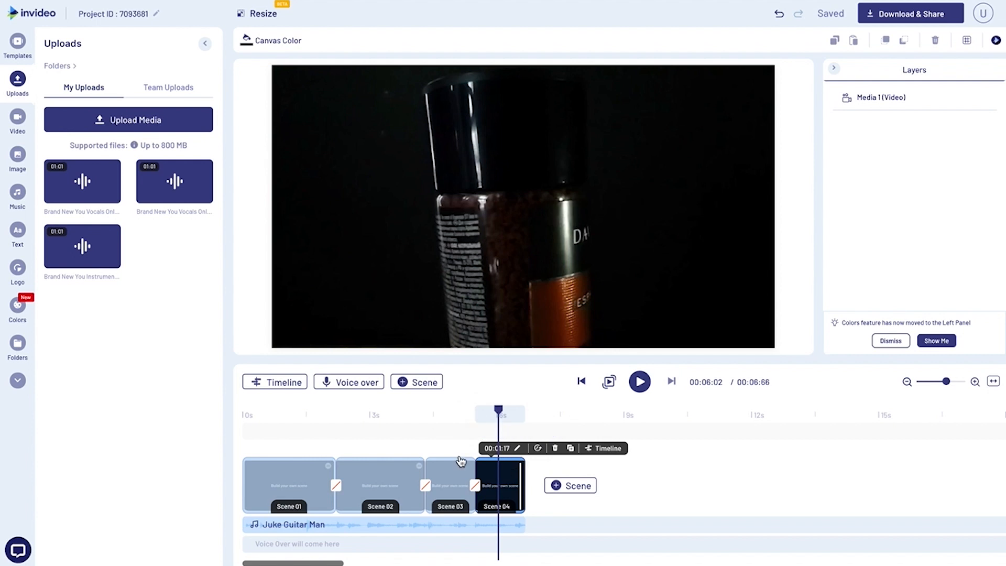
{"action": "left_click", "coordinate": [279, 382]}
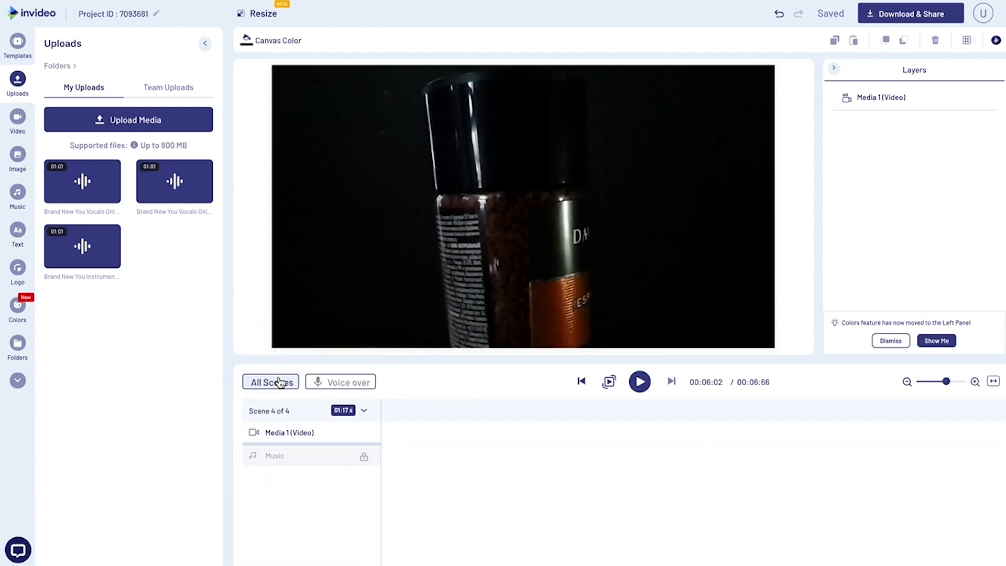
{"action": "left_click", "coordinate": [424, 413]}
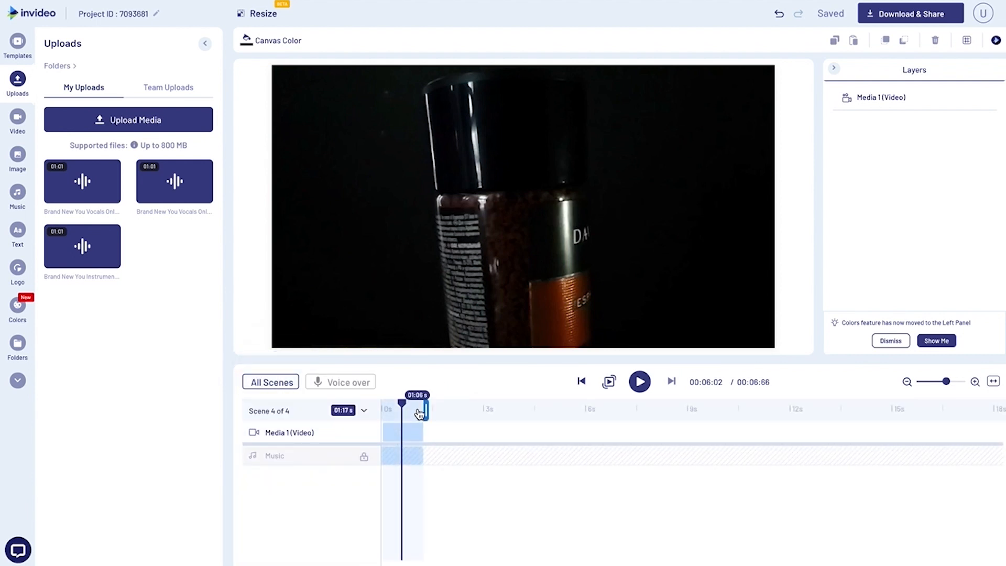
{"action": "left_click_drag", "start_coordinate": [424, 414], "coordinate": [423, 414]}
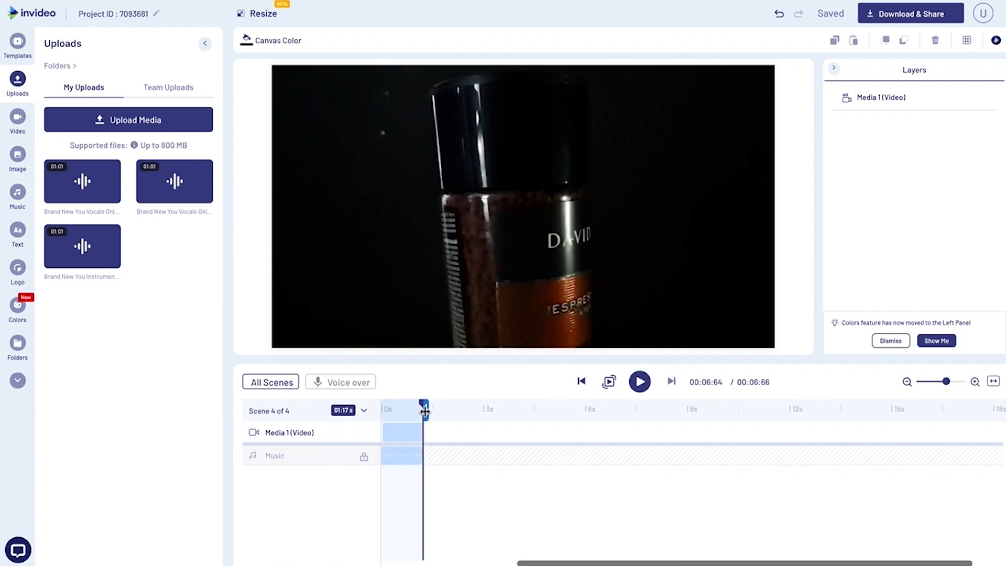
{"action": "left_click_drag", "start_coordinate": [425, 413], "coordinate": [506, 414]}
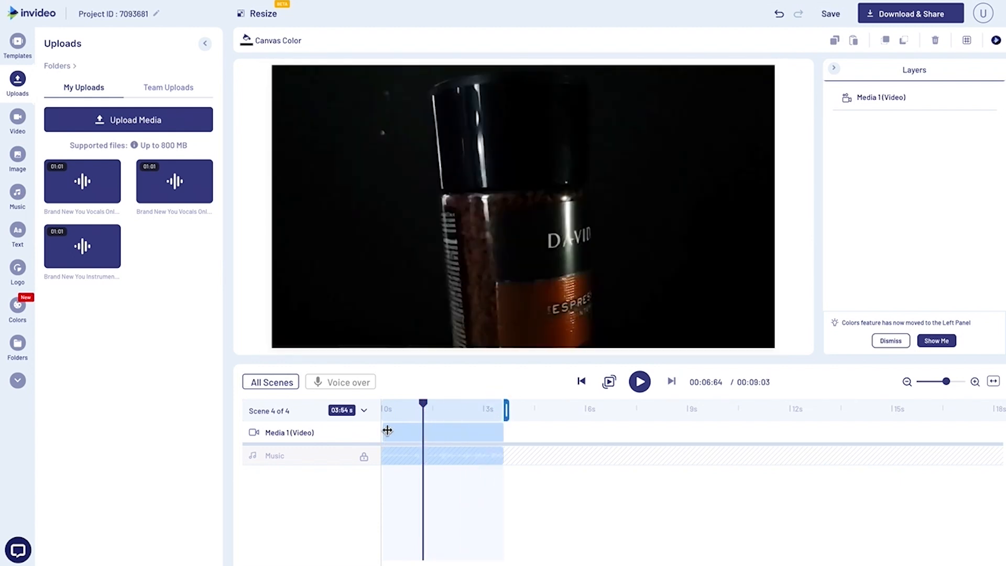
Trim the start of Scene 04's video to the playhead and set the scene's duration to 01:77 s.
{"action": "left_click", "coordinate": [385, 431]}
{"action": "left_click_drag", "start_coordinate": [385, 431], "coordinate": [422, 434]}
{"action": "left_click_drag", "start_coordinate": [507, 413], "coordinate": [443, 415]}
{"action": "left_click", "coordinate": [269, 382]}
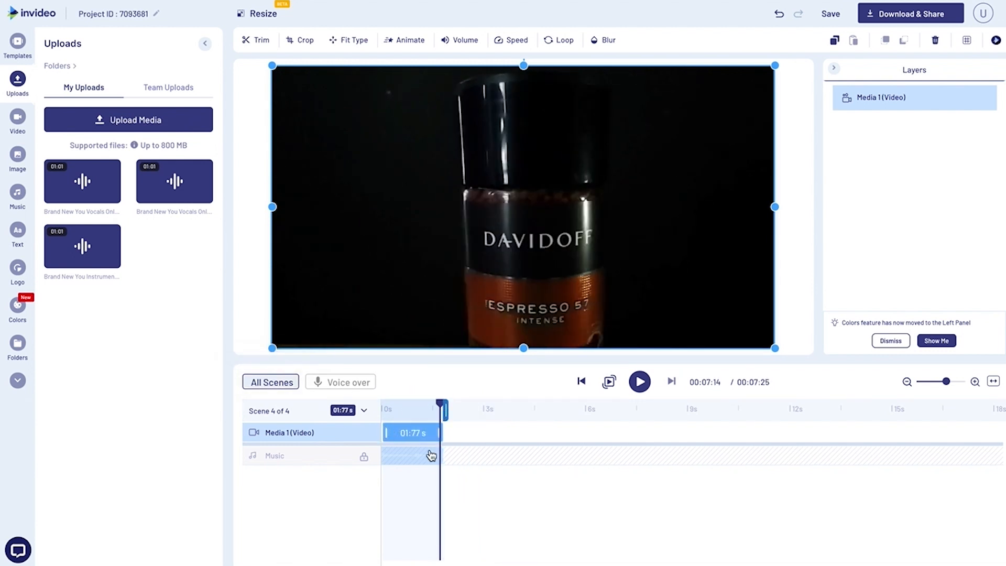
Play back the cut from Scene 03 into Scene 04.
{"action": "left_click_drag", "start_coordinate": [546, 412], "coordinate": [474, 424]}
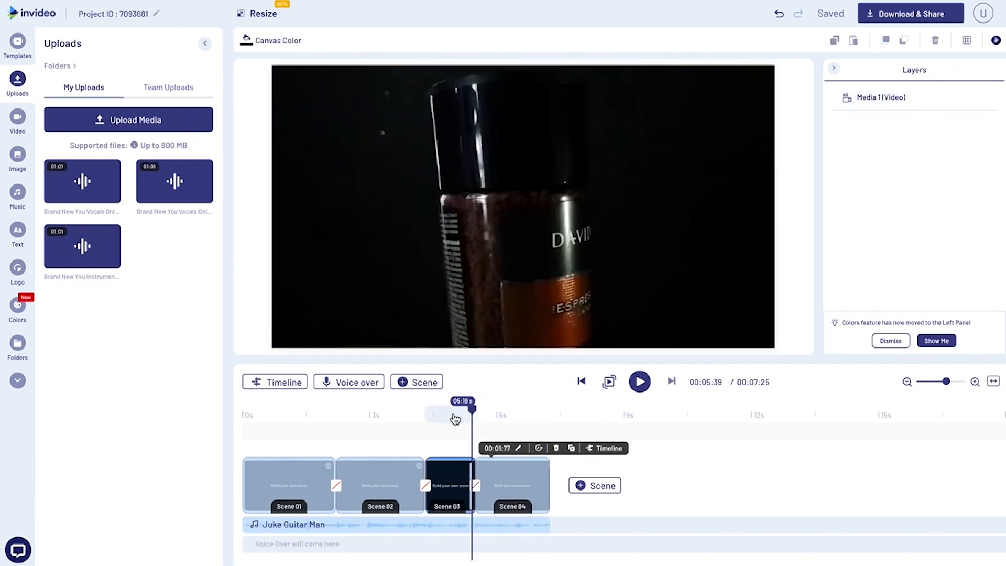
{"action": "left_click", "coordinate": [447, 417]}
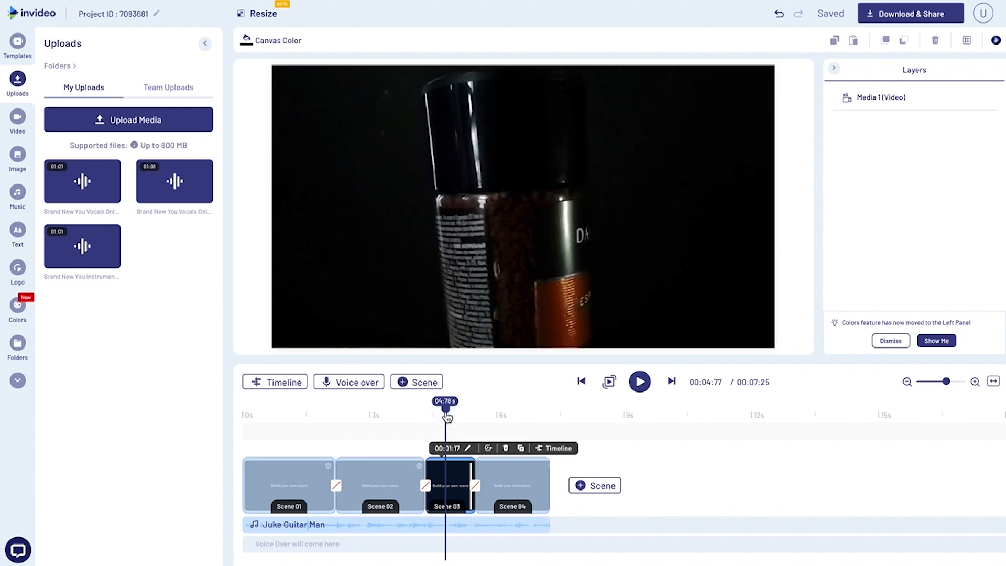
{"action": "key", "text": "space"}
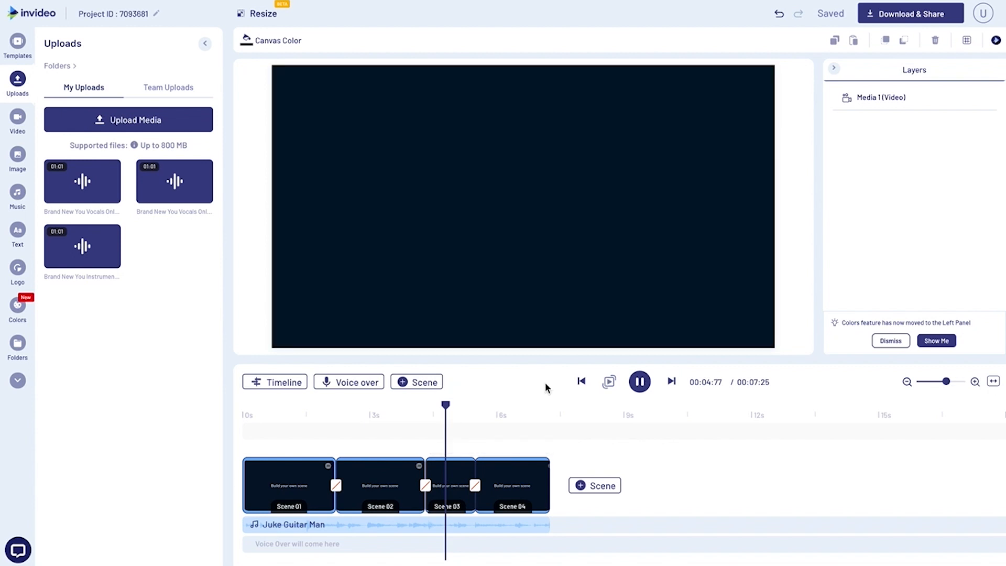
{"action": "key", "text": "space"}
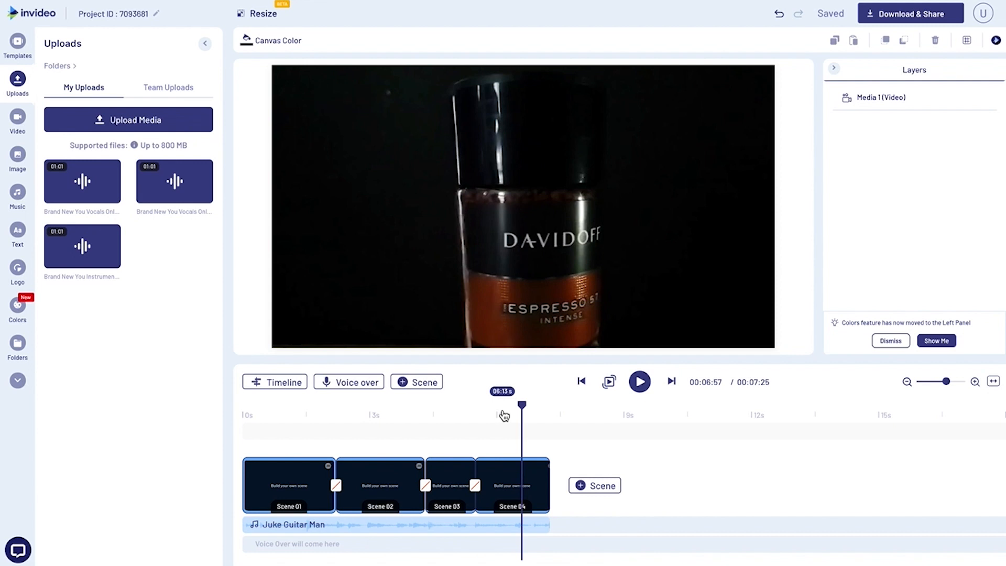
Crop the Scene 04 video closely around the jar's neck and label, and play back from Scene 03.
{"action": "left_click", "coordinate": [503, 476]}
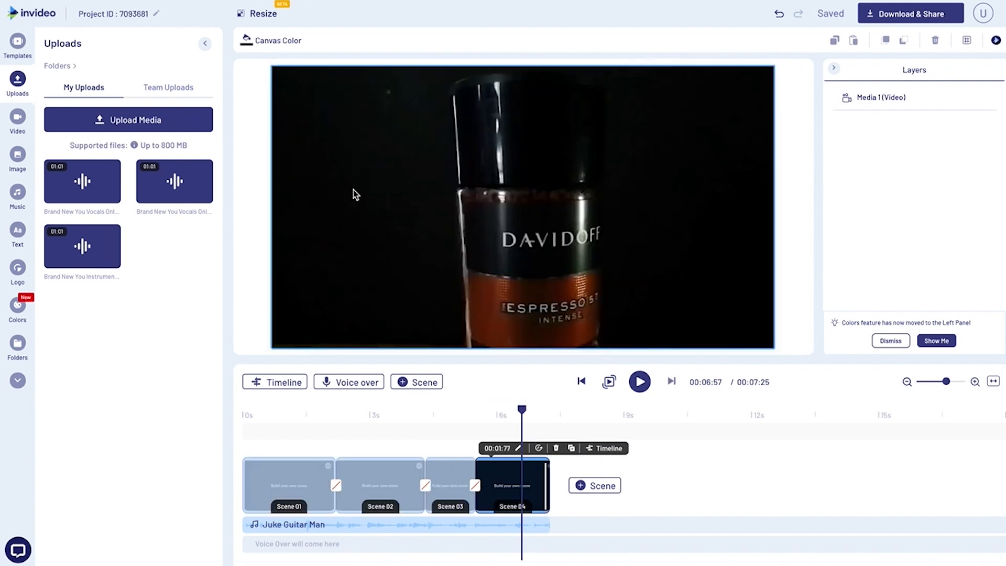
{"action": "left_click", "coordinate": [420, 247]}
{"action": "left_click_drag", "start_coordinate": [421, 248], "coordinate": [420, 251]}
{"action": "left_click", "coordinate": [299, 39]}
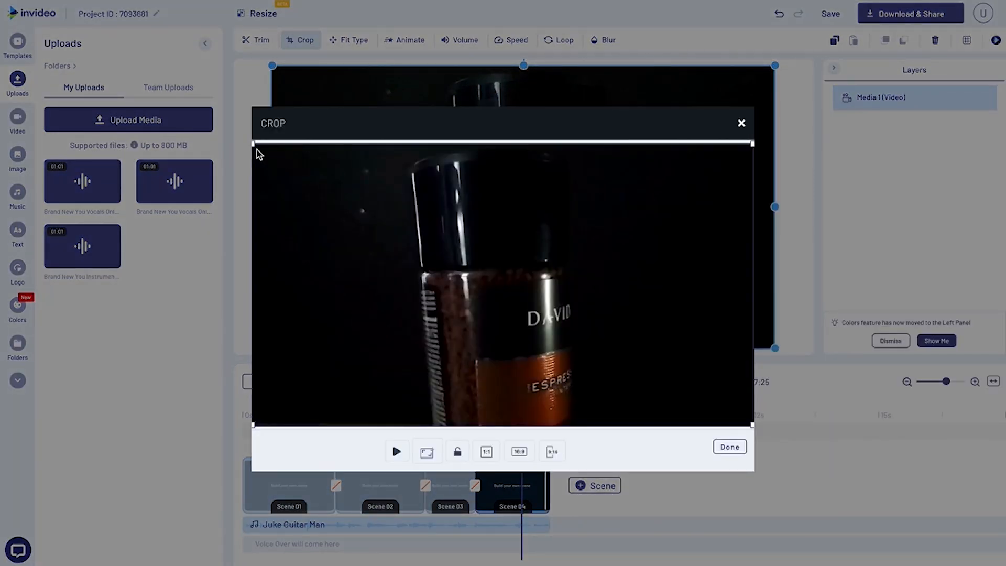
{"action": "left_click_drag", "start_coordinate": [254, 145], "coordinate": [508, 306]}
{"action": "left_click_drag", "start_coordinate": [583, 342], "coordinate": [470, 296]}
{"action": "left_click", "coordinate": [722, 447]}
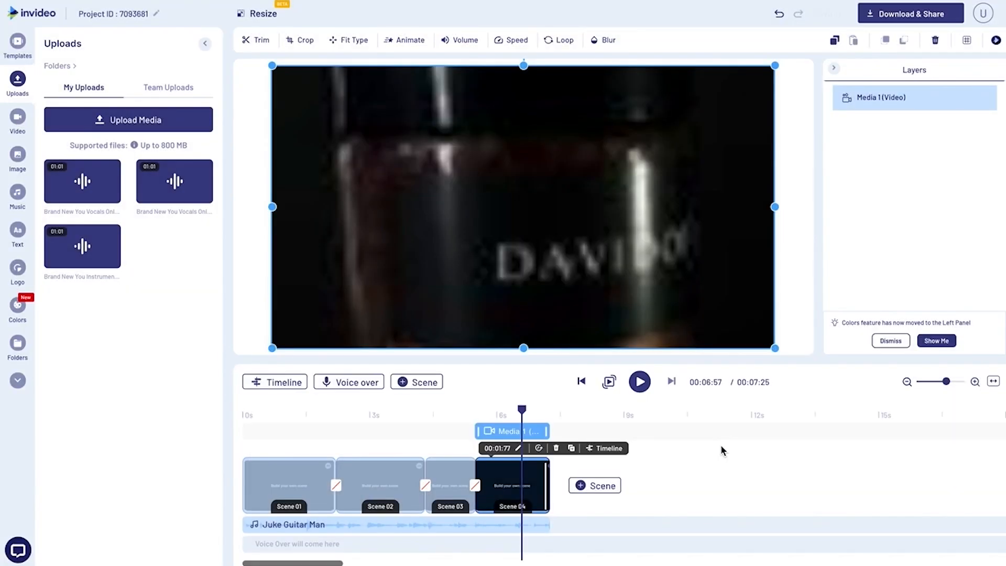
{"action": "left_click", "coordinate": [438, 415]}
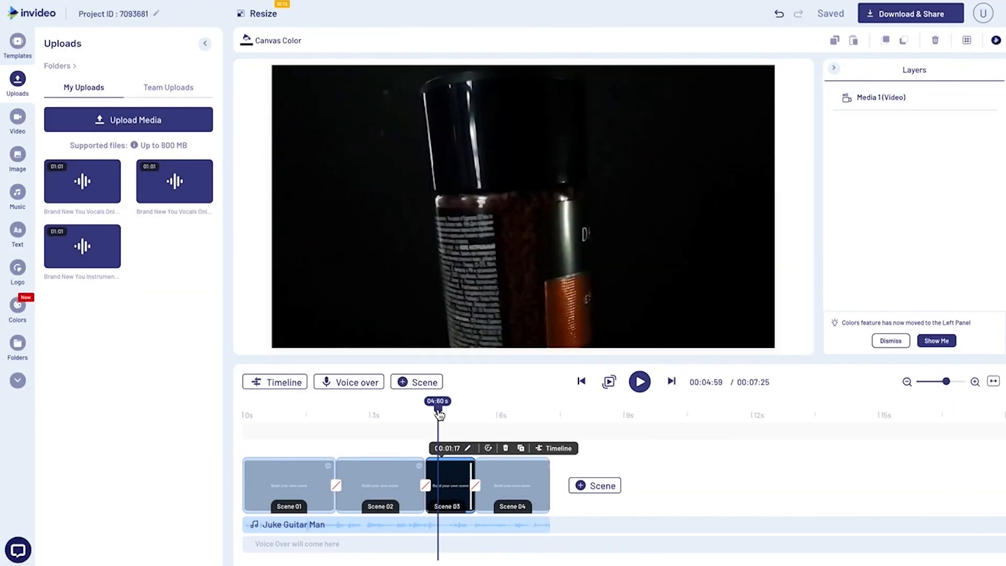
{"action": "key", "text": "space"}
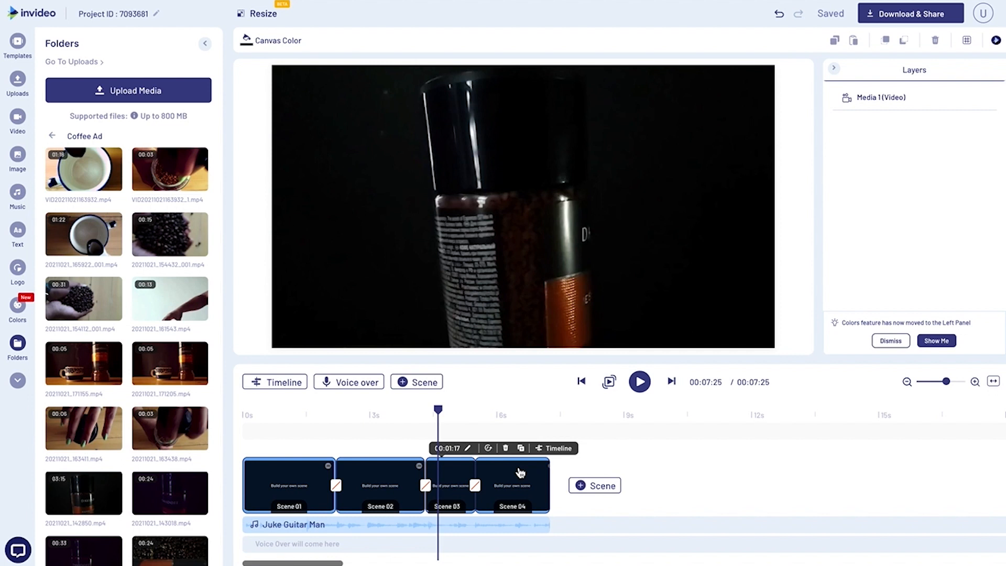
Duplicate Scene 04 and set the resulting Scene 05's duration to 01:00 s.
{"action": "left_click", "coordinate": [505, 418]}
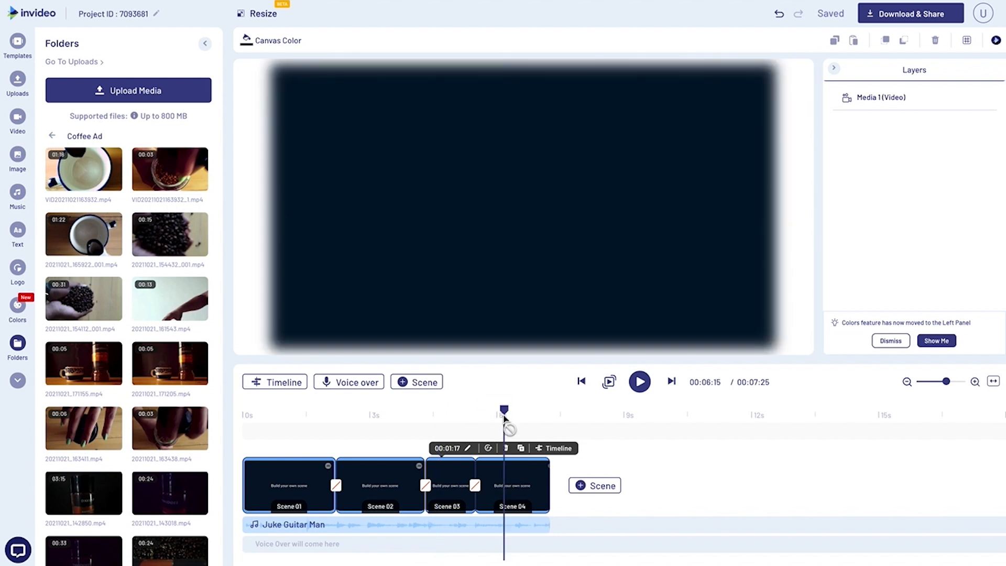
{"action": "left_click", "coordinate": [568, 449]}
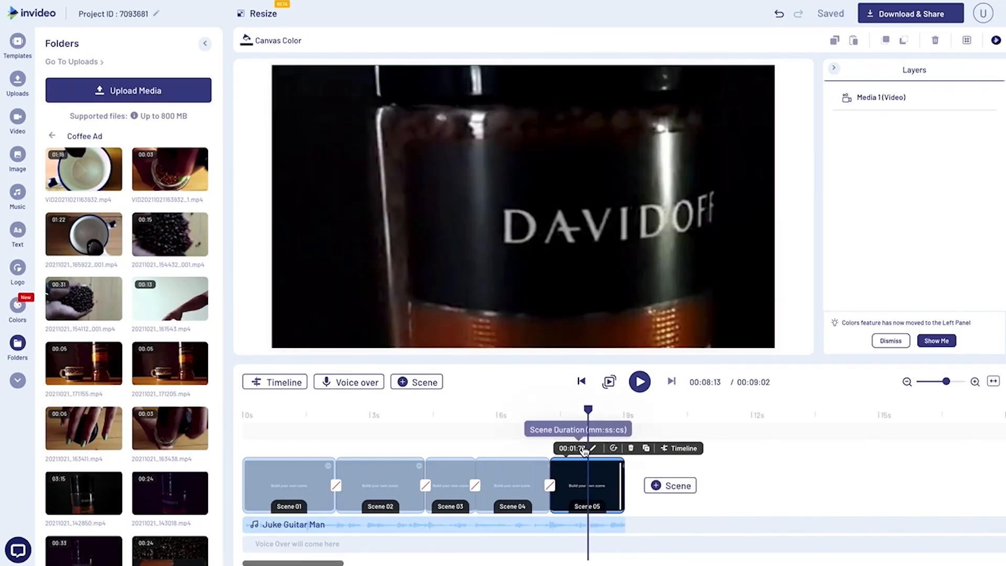
{"action": "left_click", "coordinate": [593, 449]}
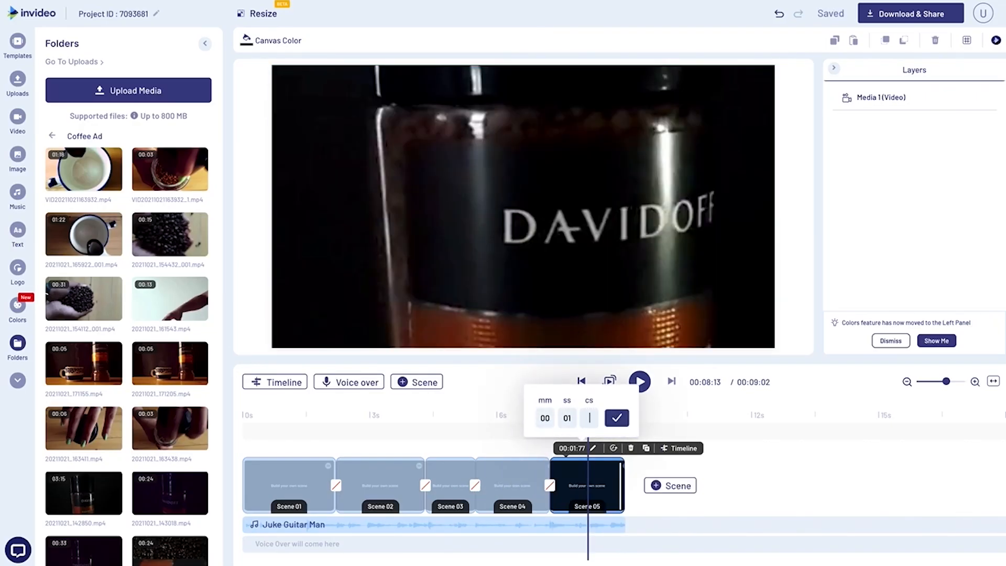
{"action": "type", "text": "00"}
{"action": "key", "text": "Return"}
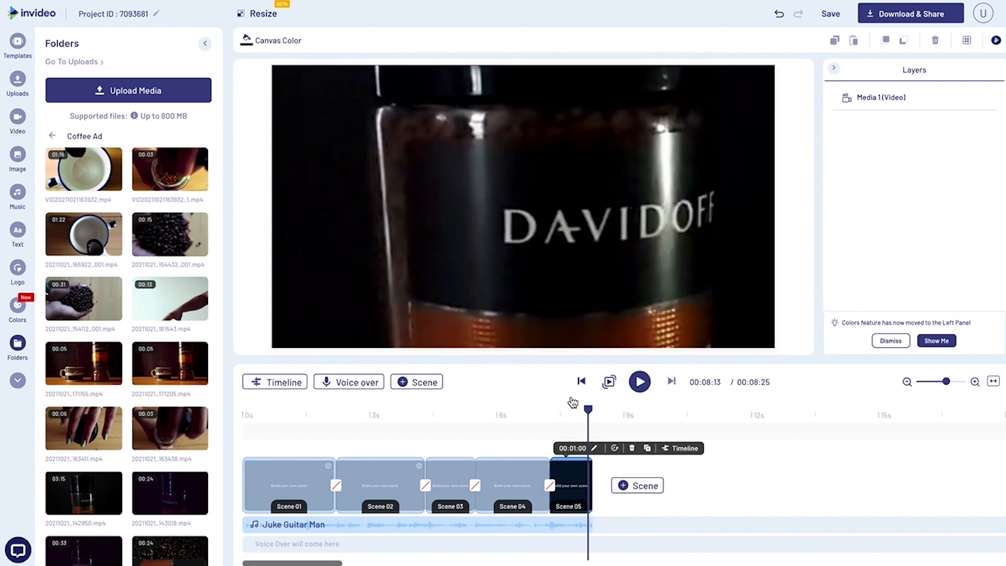
{"action": "left_click", "coordinate": [590, 263]}
{"action": "key", "text": "Delete"}
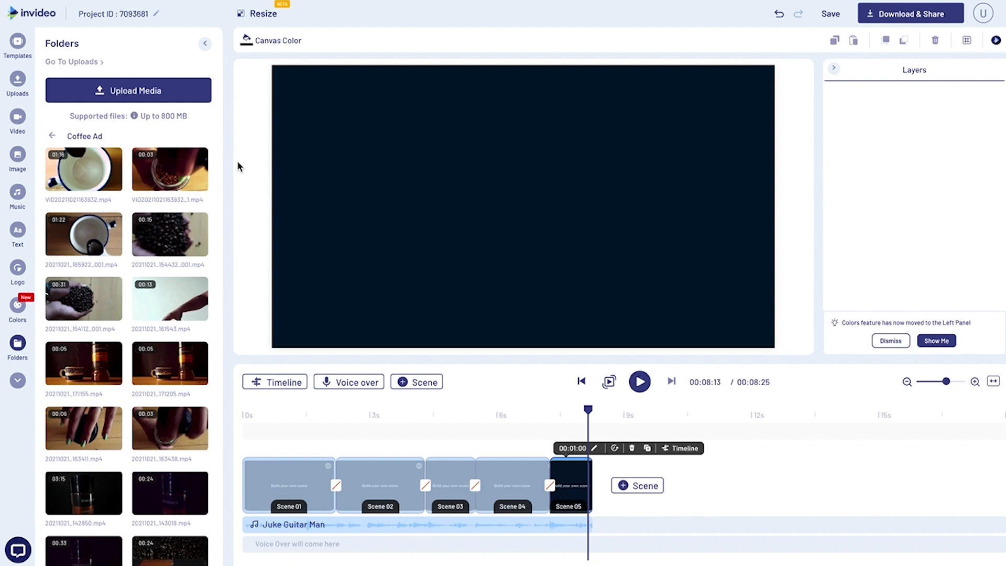
{"action": "left_click", "coordinate": [169, 172]}
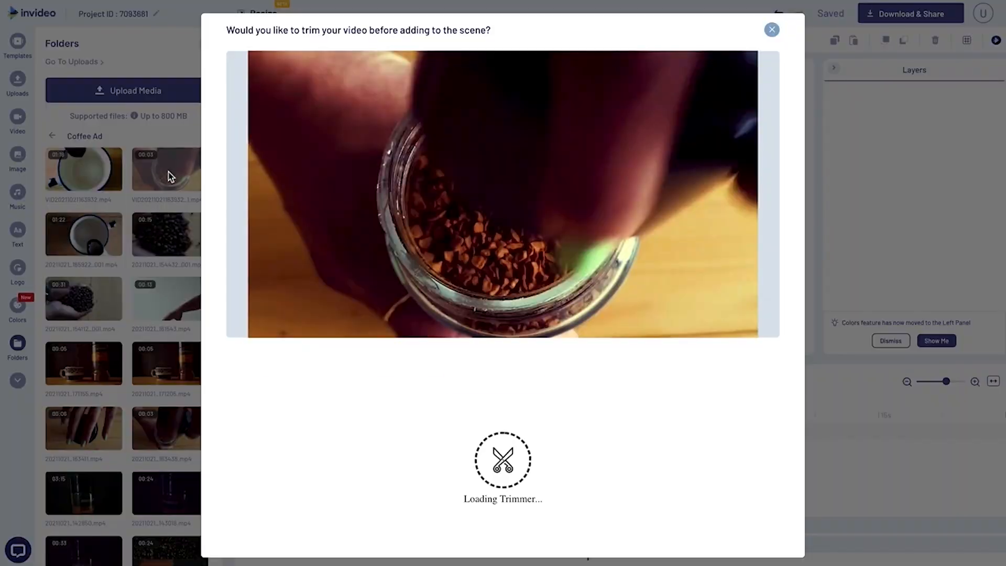
{"action": "left_click_drag", "start_coordinate": [273, 346], "coordinate": [346, 349]}
{"action": "left_click_drag", "start_coordinate": [250, 436], "coordinate": [346, 441]}
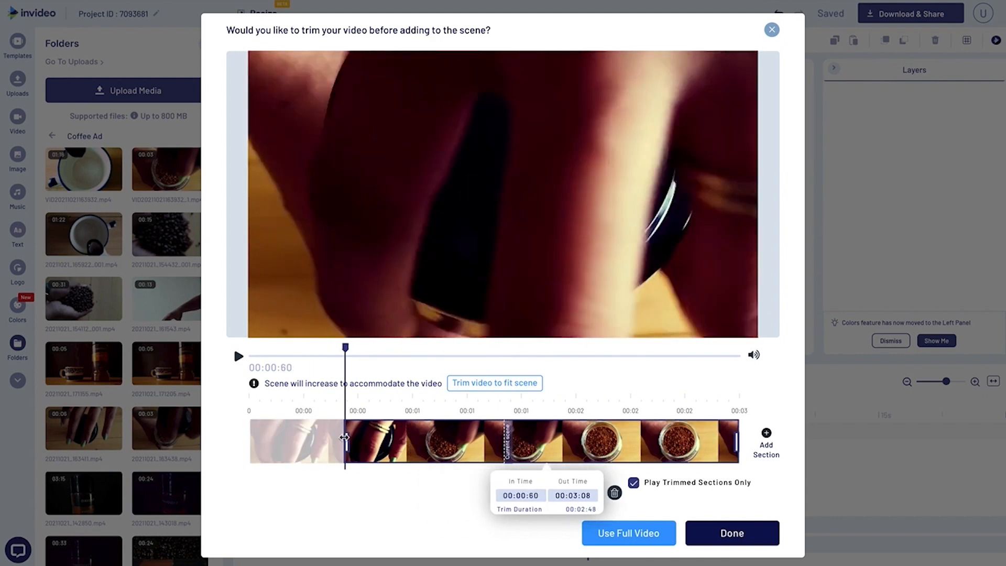
{"action": "left_click_drag", "start_coordinate": [345, 348], "coordinate": [706, 395]}
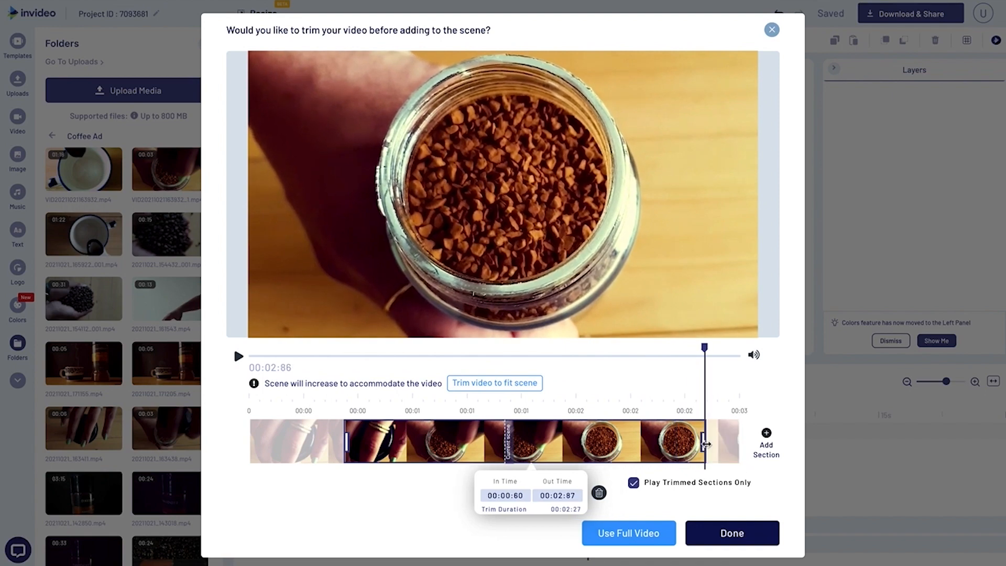
{"action": "left_click", "coordinate": [711, 531]}
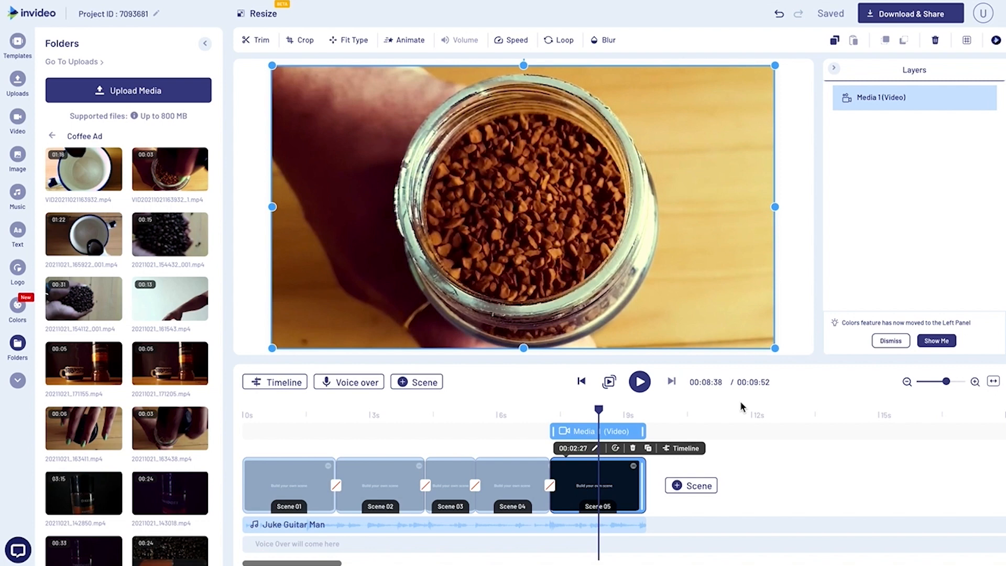
Shorten Scene 05 to 00:69 s, just after the open jar is revealed, and duplicate it.
{"action": "left_click", "coordinate": [579, 414]}
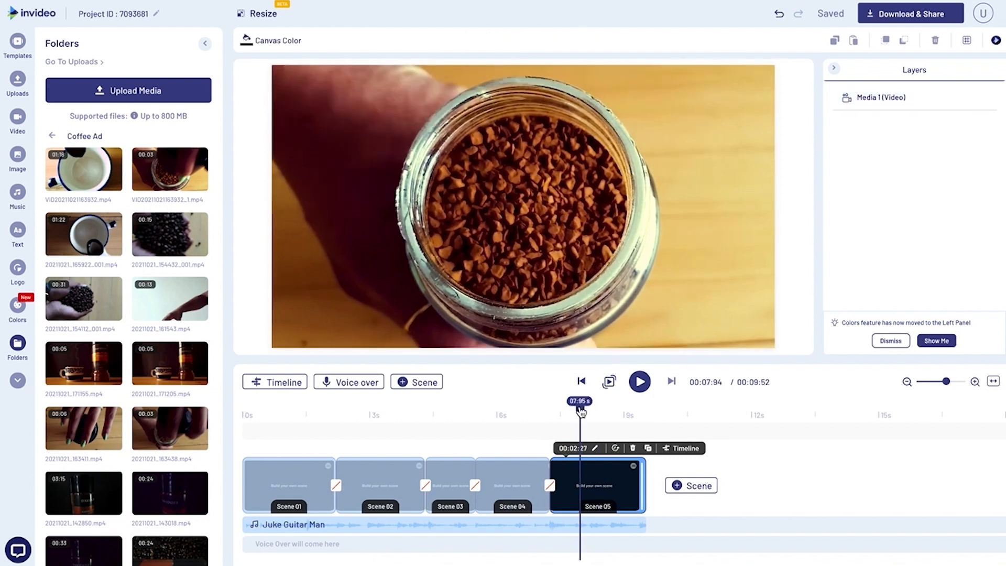
{"action": "left_click_drag", "start_coordinate": [643, 483], "coordinate": [575, 484]}
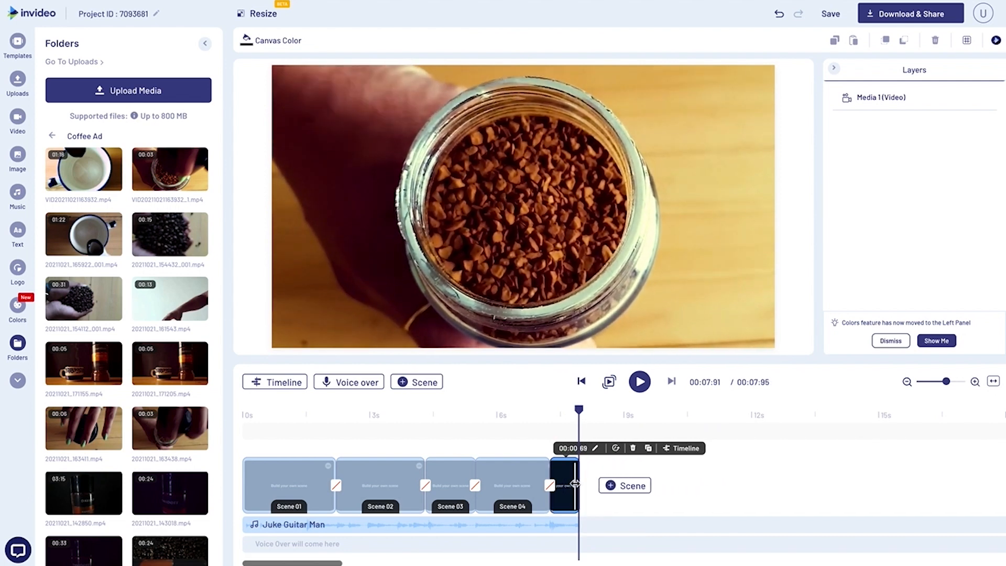
{"action": "left_click", "coordinate": [648, 448]}
{"action": "left_click", "coordinate": [611, 301]}
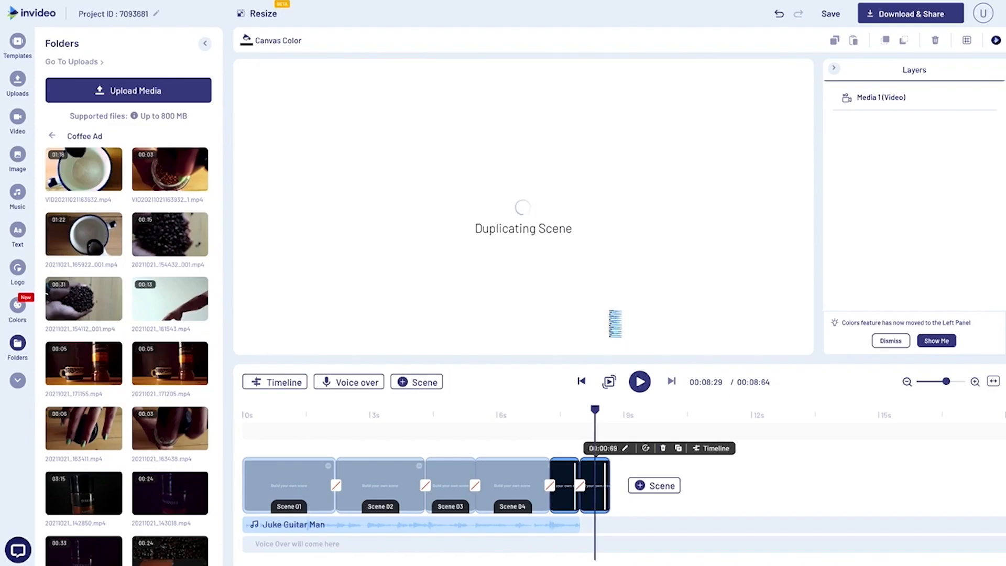
Extend Scene 06 and, in Scene 05's own timeline, place the playhead at the end of that scene.
{"action": "left_click_drag", "start_coordinate": [608, 476], "coordinate": [643, 473]}
{"action": "left_click", "coordinate": [570, 477]}
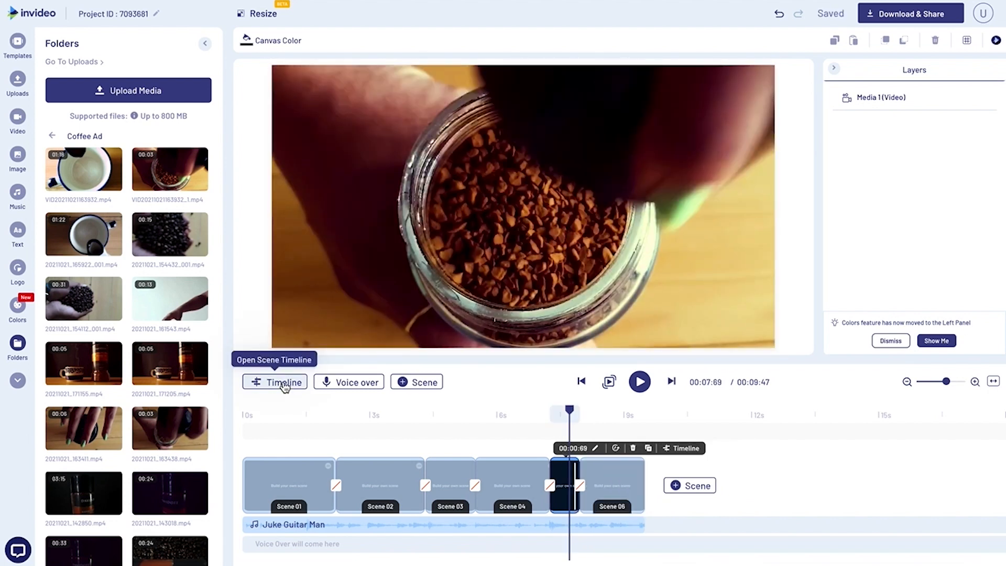
{"action": "left_click", "coordinate": [284, 387]}
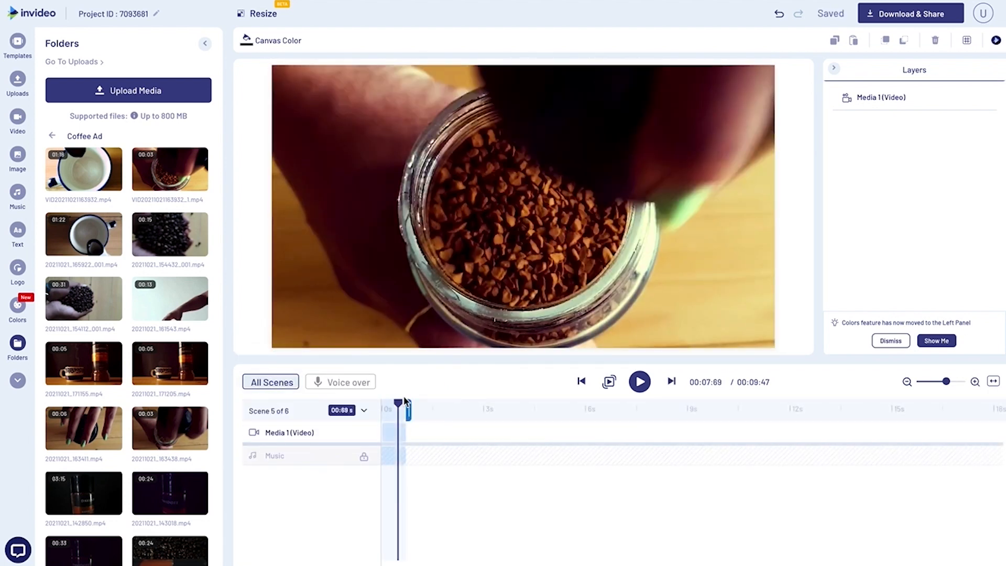
{"action": "left_click_drag", "start_coordinate": [401, 406], "coordinate": [407, 408]}
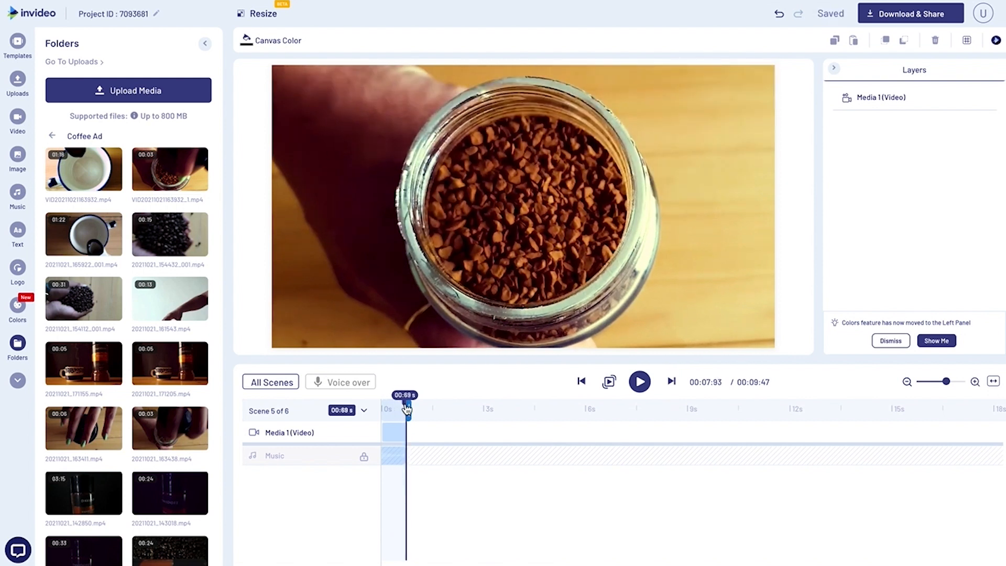
In Scene 06's own timeline, trim the start of its video to the frame where Scene 05 ends and shorten the scene to 00:97 s.
{"action": "left_click", "coordinate": [288, 386]}
{"action": "left_click", "coordinate": [580, 466]}
{"action": "left_click_drag", "start_coordinate": [382, 406], "coordinate": [401, 439]}
{"action": "left_click", "coordinate": [382, 439]}
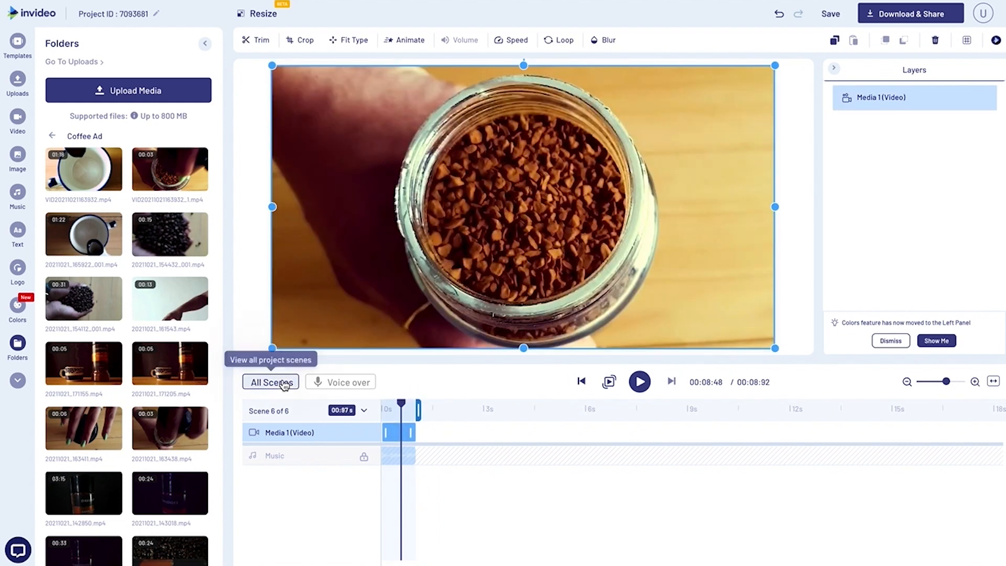
{"action": "left_click", "coordinate": [270, 382]}
Crop the Scene 06 video closely around the coffee granules in the open jar.
{"action": "left_click_drag", "start_coordinate": [568, 414], "coordinate": [602, 422]}
{"action": "left_click", "coordinate": [608, 490]}
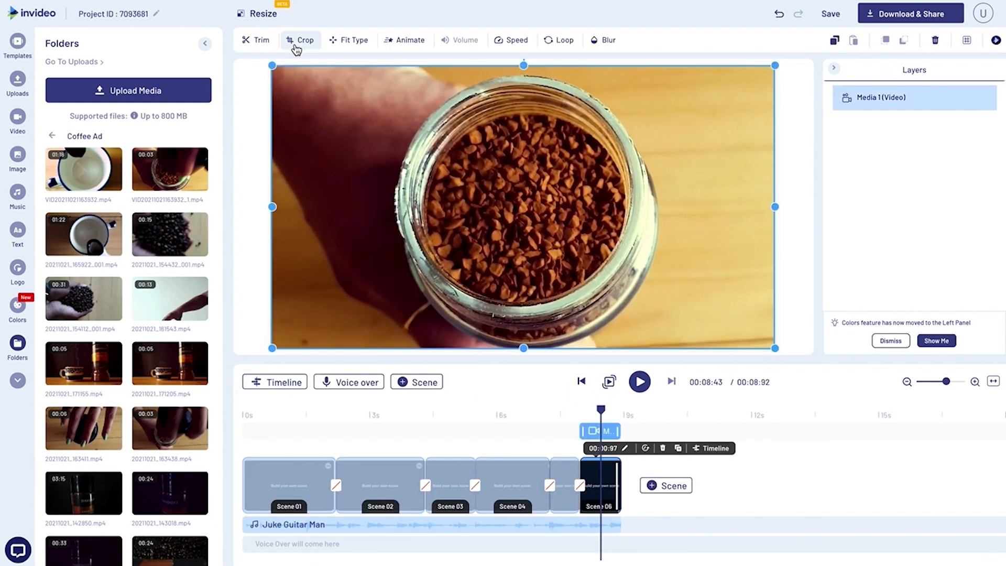
{"action": "left_click", "coordinate": [300, 40]}
{"action": "left_click_drag", "start_coordinate": [254, 144], "coordinate": [511, 303]}
{"action": "left_click_drag", "start_coordinate": [532, 314], "coordinate": [416, 242]}
{"action": "left_click_drag", "start_coordinate": [638, 353], "coordinate": [660, 370]}
{"action": "left_click_drag", "start_coordinate": [580, 330], "coordinate": [570, 324]}
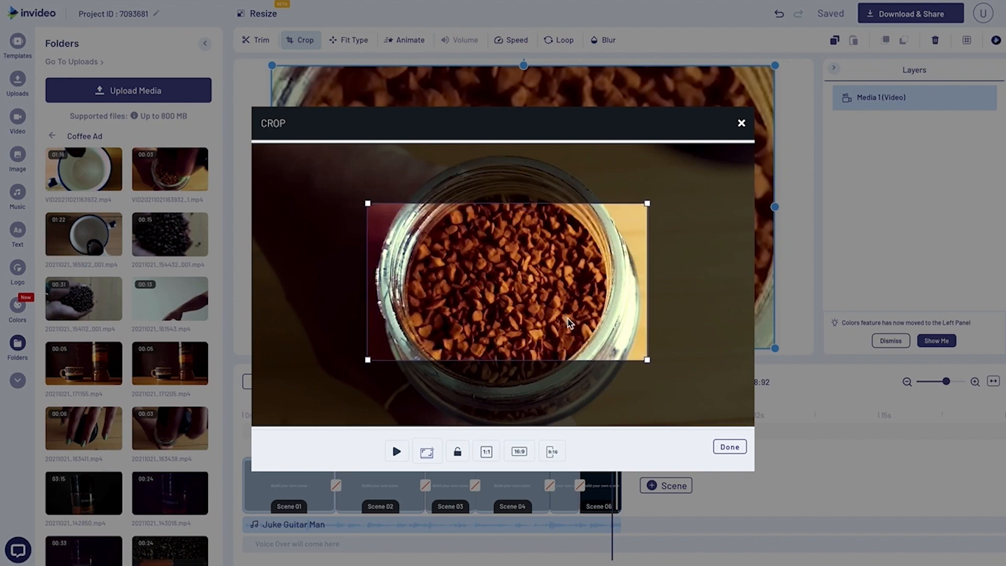
{"action": "left_click", "coordinate": [734, 449]}
Shorten Scene 06 to 00:73 s and duplicate it.
{"action": "left_click", "coordinate": [527, 415]}
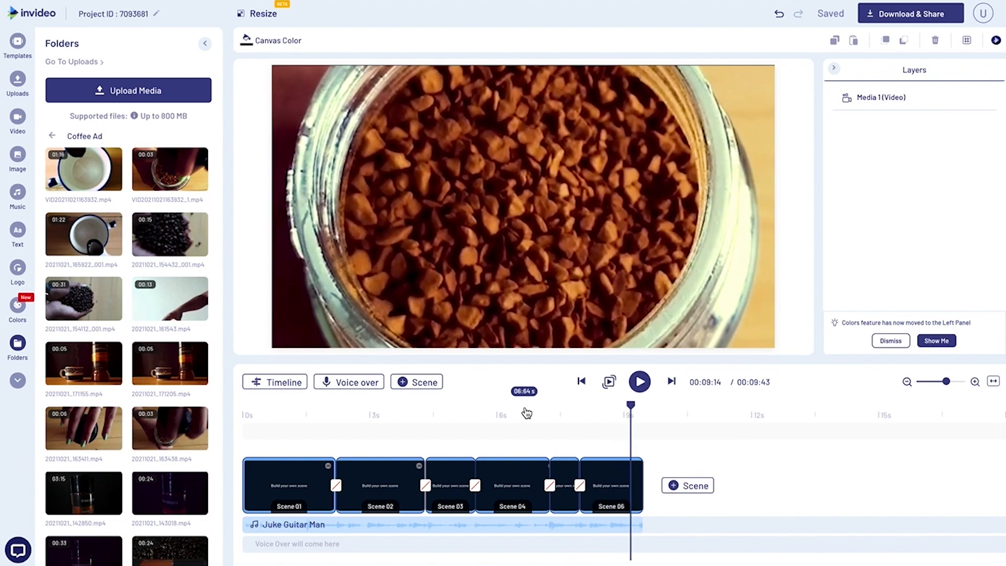
{"action": "left_click", "coordinate": [638, 460]}
{"action": "left_click", "coordinate": [678, 448]}
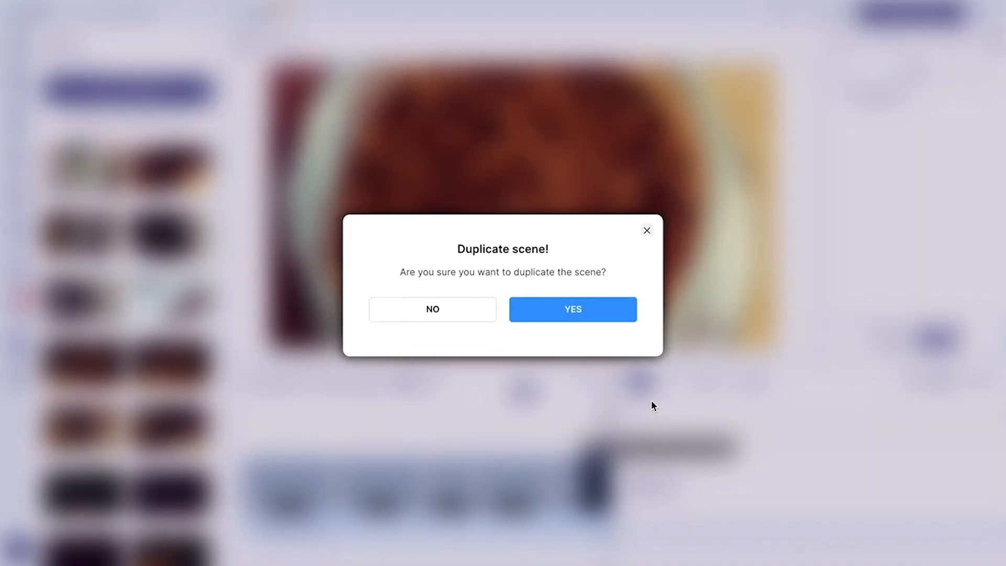
{"action": "left_click", "coordinate": [573, 310]}
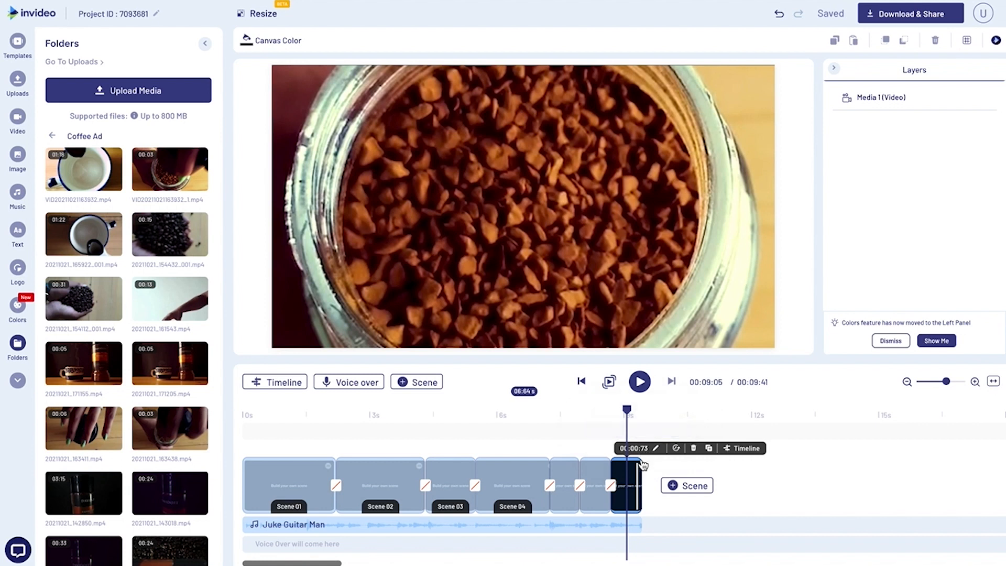
Delete Scene 07's video and scrub through VID20211021163932.mp4 in the trimmer to the moment just before the coffee pours.
{"action": "left_click", "coordinate": [580, 280]}
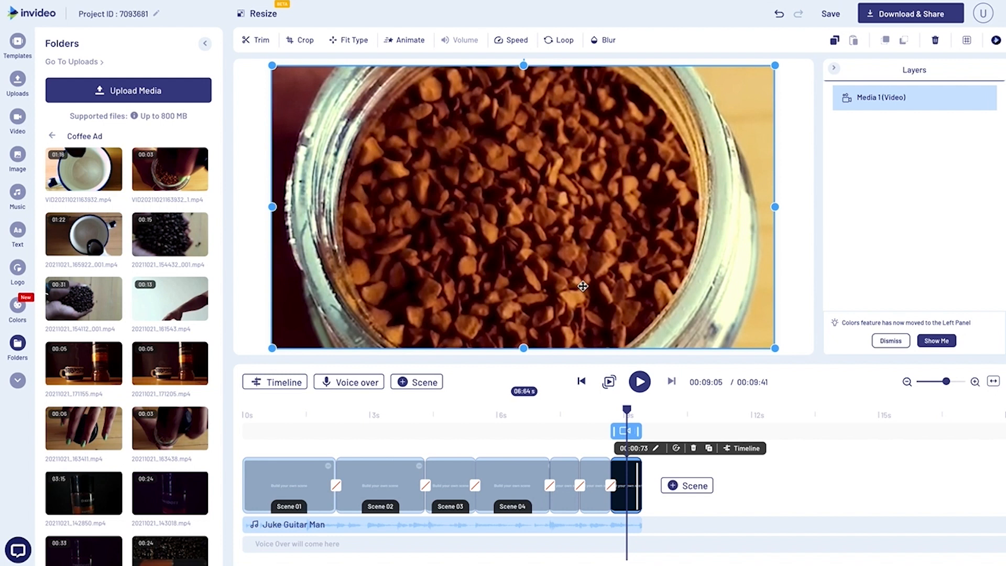
{"action": "key", "text": "Delete"}
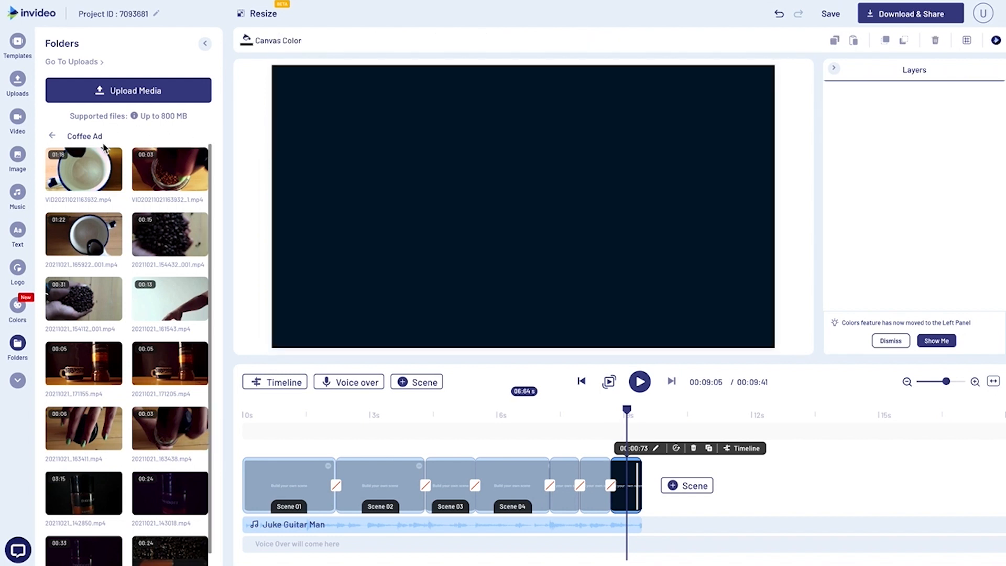
{"action": "left_click", "coordinate": [90, 159]}
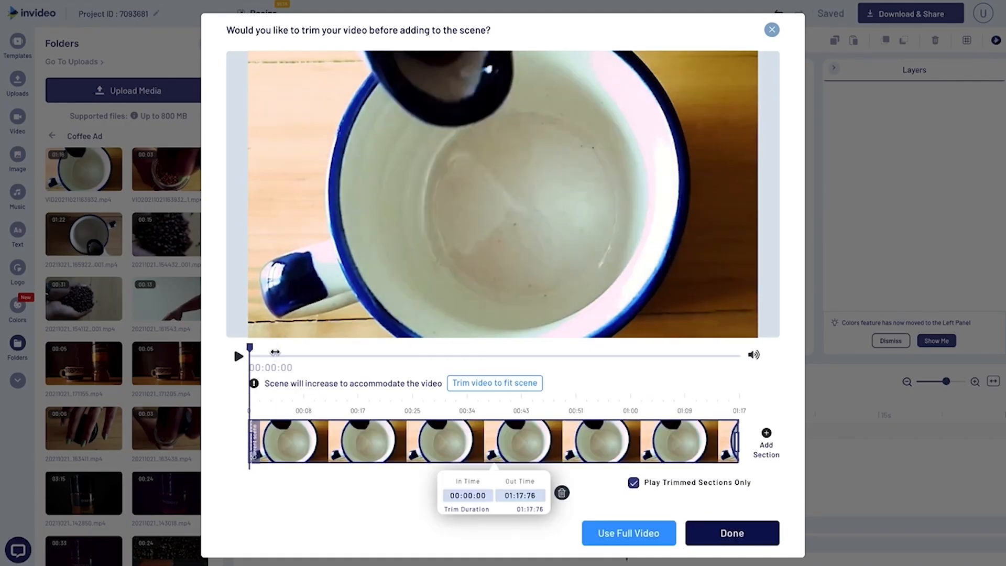
{"action": "left_click_drag", "start_coordinate": [250, 348], "coordinate": [274, 350]}
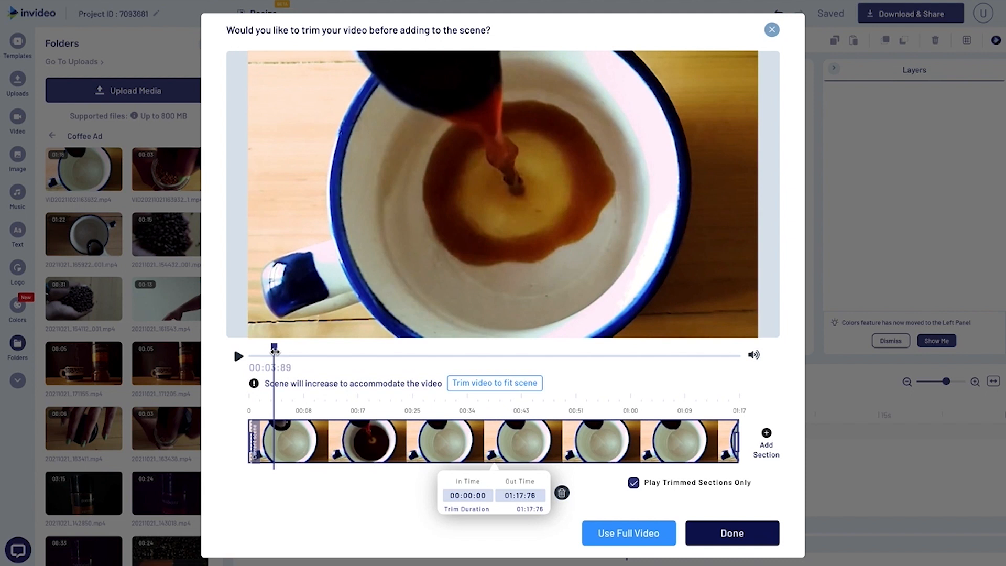
{"action": "left_click_drag", "start_coordinate": [275, 350], "coordinate": [309, 349]}
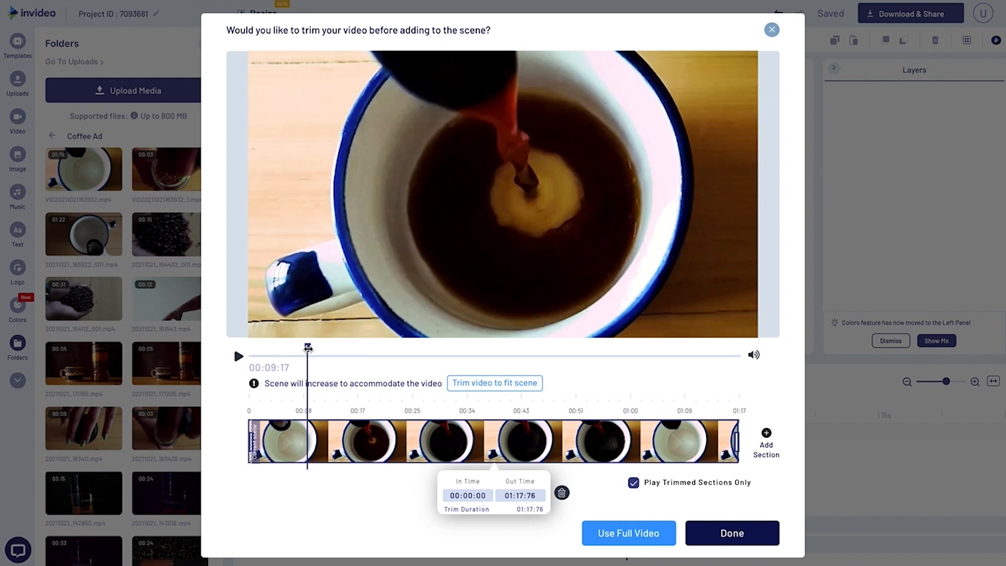
{"action": "left_click_drag", "start_coordinate": [308, 348], "coordinate": [271, 348]}
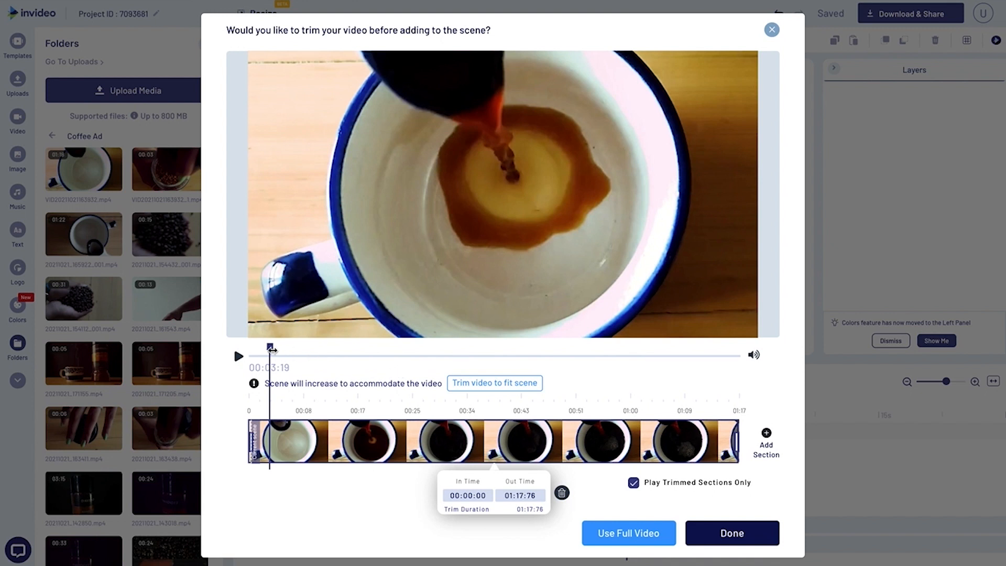
{"action": "left_click_drag", "start_coordinate": [271, 349], "coordinate": [258, 350]}
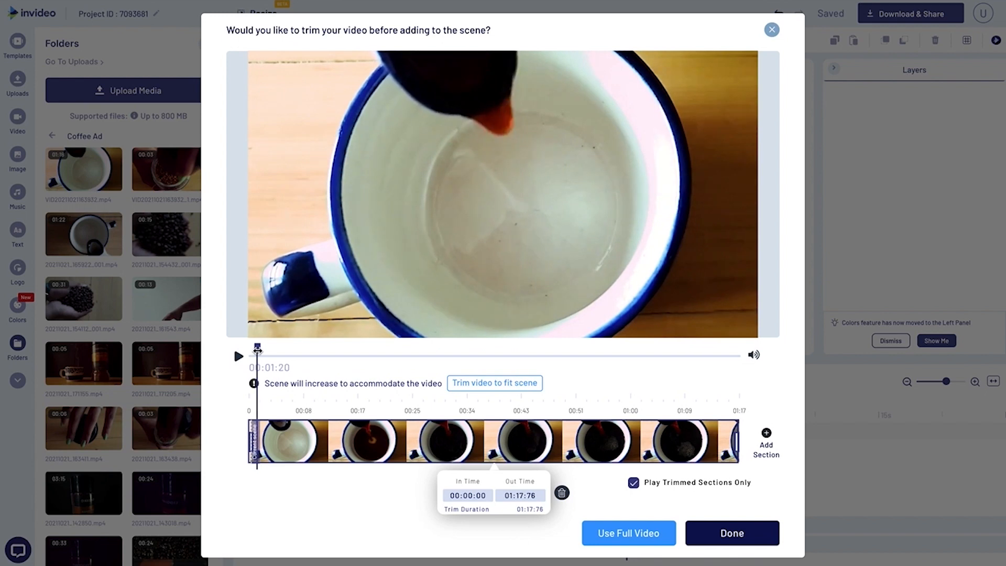
Trim the pouring clip from 00:01:34 to 00:06:72 and add it to Scene 07.
{"action": "left_click_drag", "start_coordinate": [251, 441], "coordinate": [257, 441]}
{"action": "left_click_drag", "start_coordinate": [258, 348], "coordinate": [290, 348]}
{"action": "left_click_drag", "start_coordinate": [737, 441], "coordinate": [291, 441]}
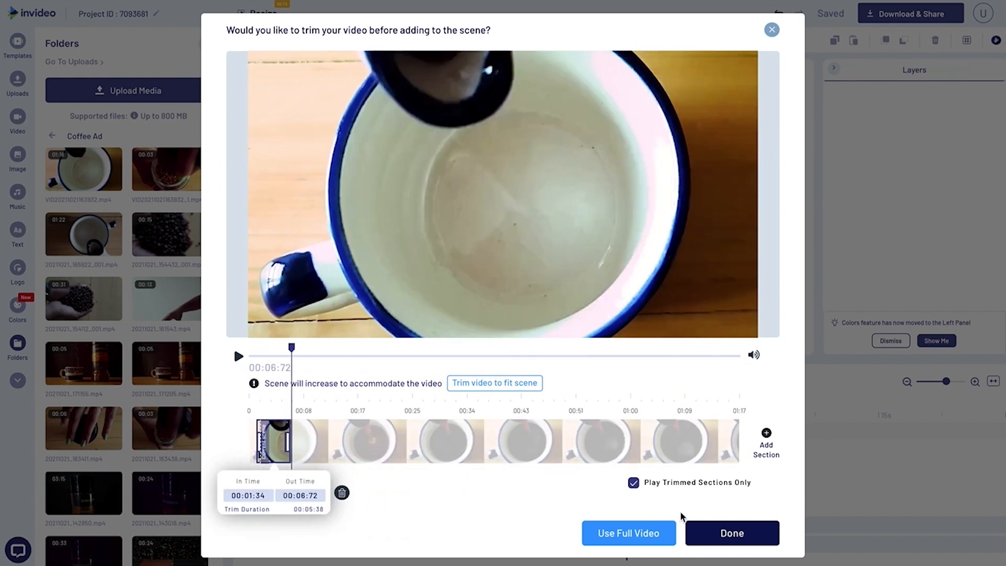
{"action": "left_click", "coordinate": [732, 533]}
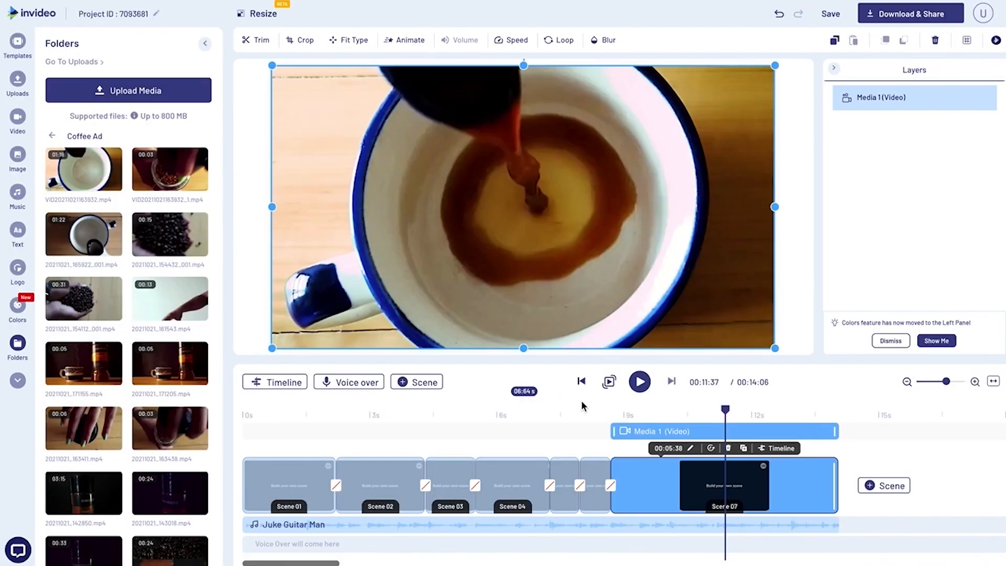
Play back the cuts from the jar scenes into Scene 07 several times to check their timing against the music.
{"action": "left_click", "coordinate": [576, 415]}
{"action": "key", "text": "space"}
{"action": "key", "text": "space"}
{"action": "left_click", "coordinate": [597, 409]}
{"action": "key", "text": "space"}
{"action": "key", "text": "space"}
{"action": "left_click", "coordinate": [576, 409]}
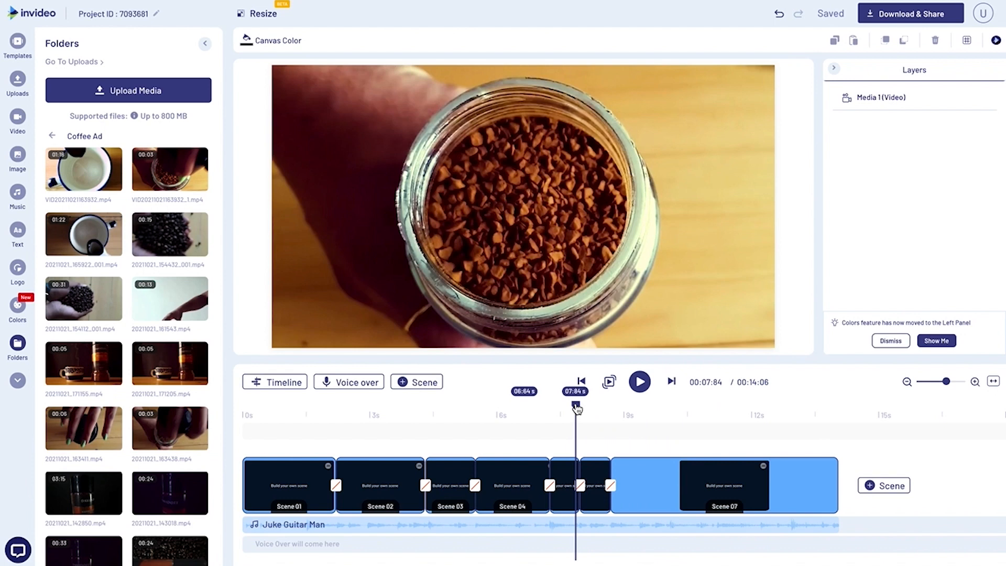
{"action": "key", "text": "space"}
{"action": "key", "text": "space"}
Shorten Scene 07 to 01:37 s and duplicate it.
{"action": "left_click", "coordinate": [669, 414]}
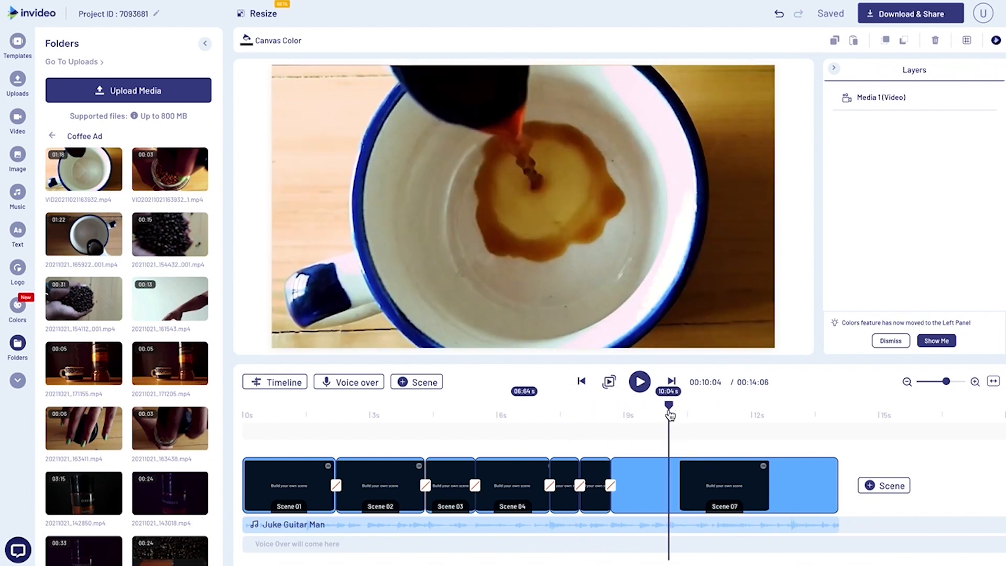
{"action": "left_click", "coordinate": [818, 486]}
{"action": "left_click_drag", "start_coordinate": [837, 485], "coordinate": [668, 486]}
{"action": "left_click", "coordinate": [707, 448]}
{"action": "left_click", "coordinate": [587, 322]}
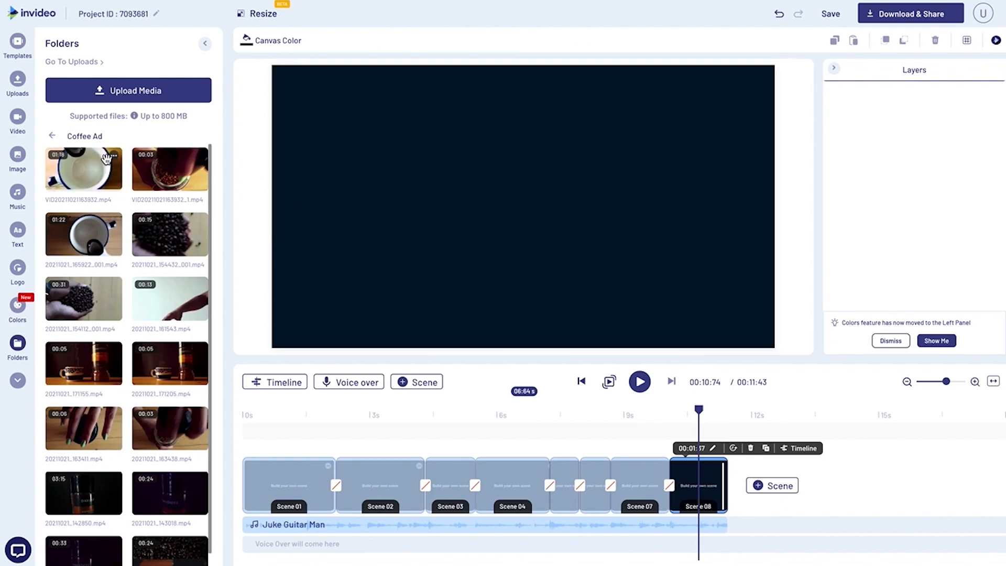
Fill Scene 08 with a short section of VID20211021163932.mp4 starting at 00:44:46, when the cup is nearly full.
{"action": "left_click", "coordinate": [106, 159]}
{"action": "left_click", "coordinate": [664, 356]}
{"action": "left_click_drag", "start_coordinate": [665, 359], "coordinate": [528, 349]}
{"action": "left_click_drag", "start_coordinate": [252, 443], "coordinate": [531, 444]}
{"action": "left_click_drag", "start_coordinate": [528, 349], "coordinate": [560, 348]}
{"action": "left_click_drag", "start_coordinate": [738, 443], "coordinate": [574, 446]}
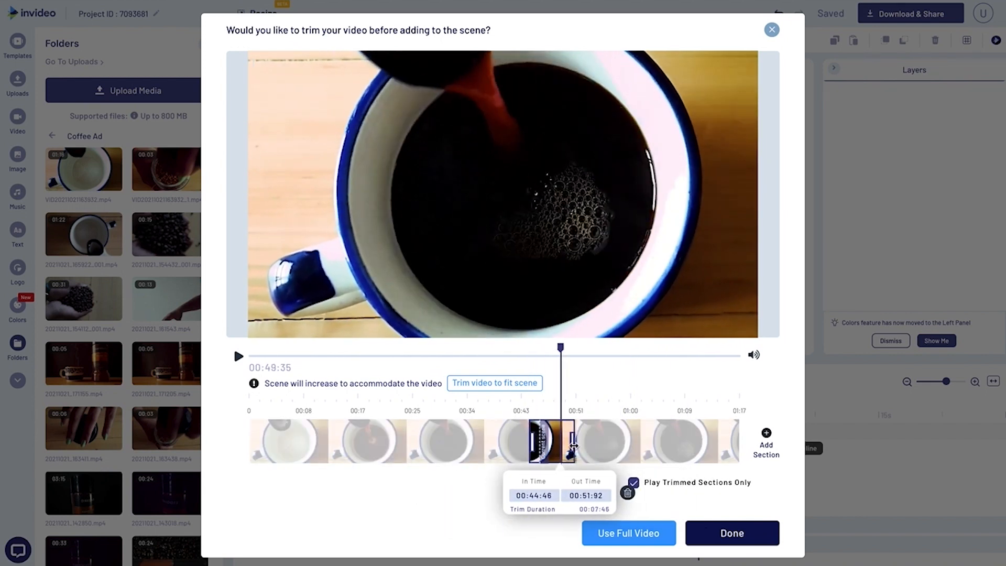
{"action": "left_click", "coordinate": [733, 533]}
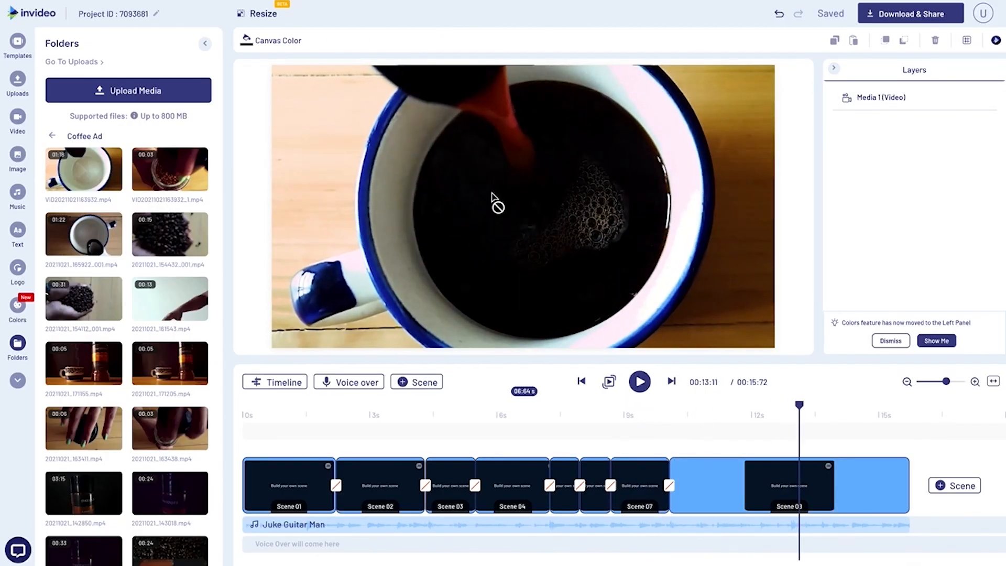
Crop Scene 08's video to a close-up of the coffee surface and bubbles inside the cup.
{"action": "left_click", "coordinate": [528, 196]}
{"action": "left_click", "coordinate": [302, 40]}
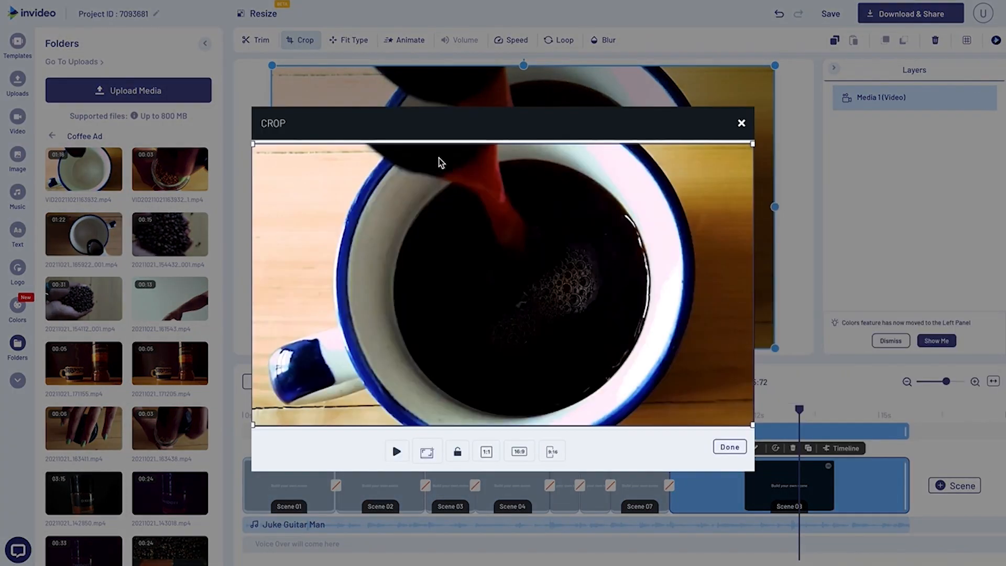
{"action": "left_click_drag", "start_coordinate": [254, 147], "coordinate": [518, 274]}
{"action": "left_click_drag", "start_coordinate": [402, 222], "coordinate": [423, 231]}
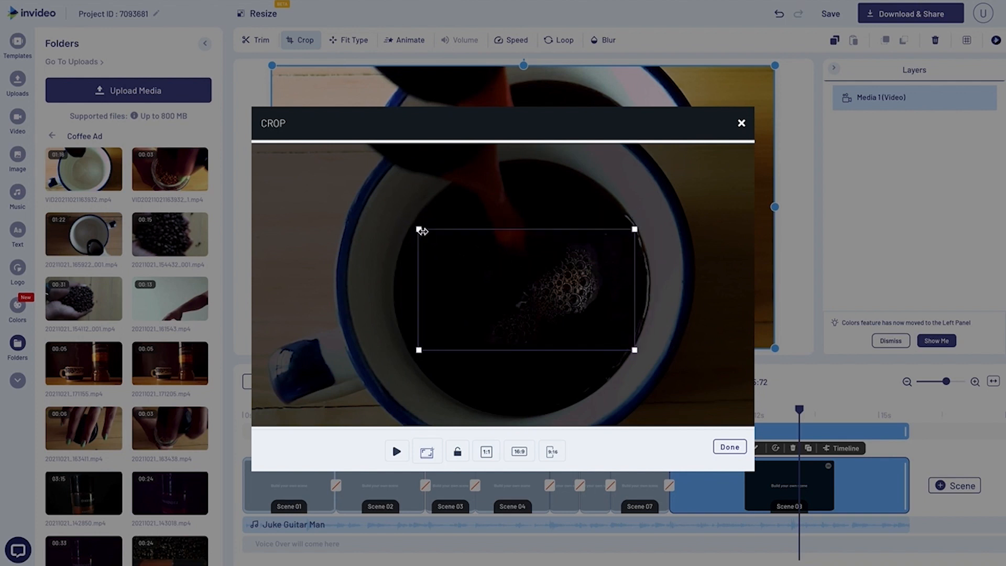
{"action": "left_click_drag", "start_coordinate": [498, 270], "coordinate": [492, 262]}
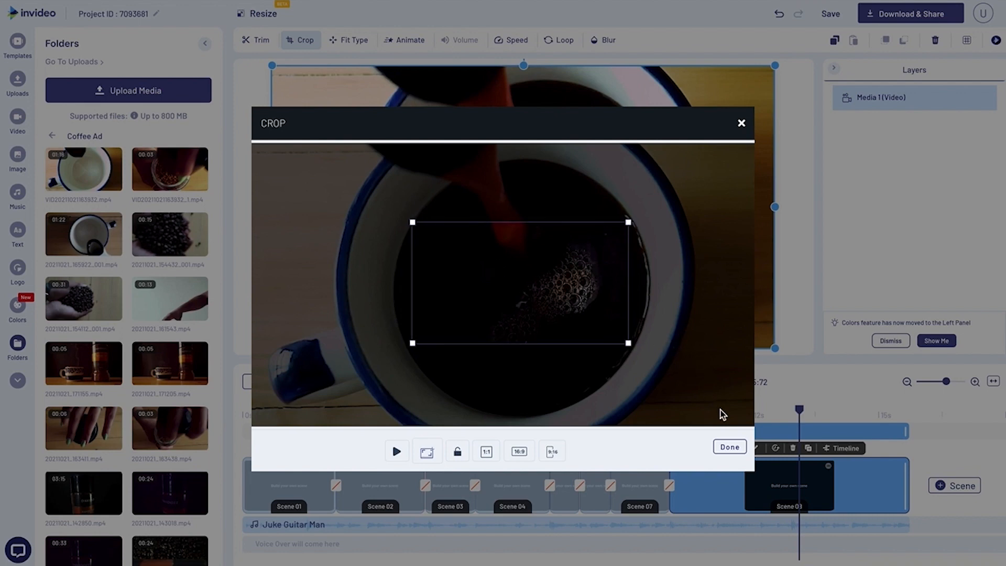
{"action": "left_click", "coordinate": [729, 446]}
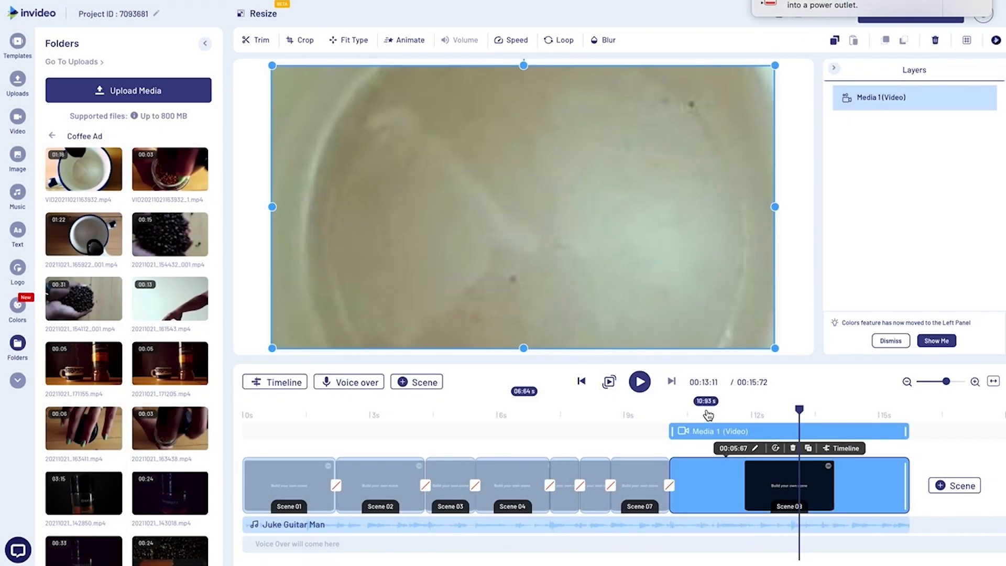
Shorten Scene 08 to 02:85 s and duplicate it.
{"action": "left_click", "coordinate": [654, 417]}
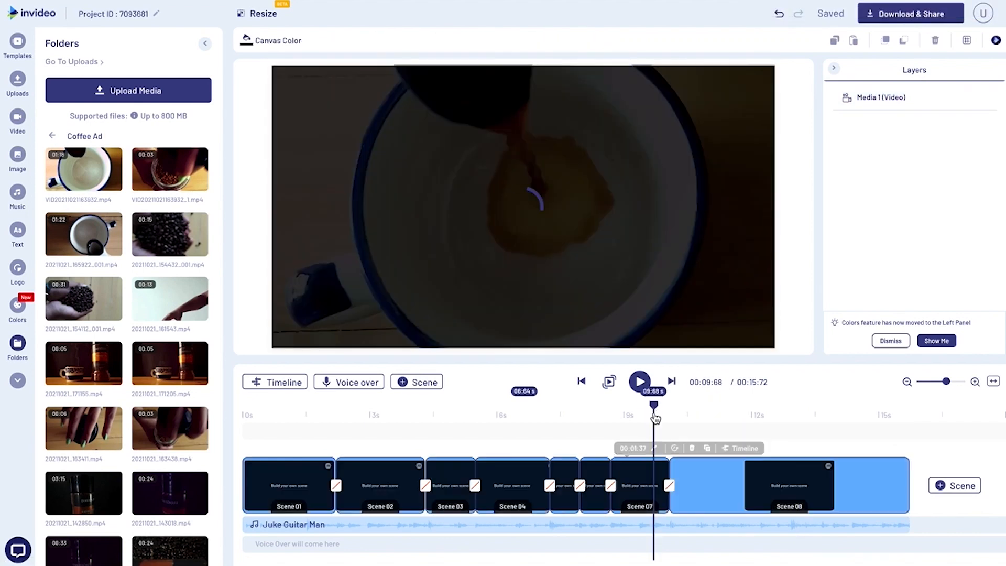
{"action": "left_click", "coordinate": [791, 411]}
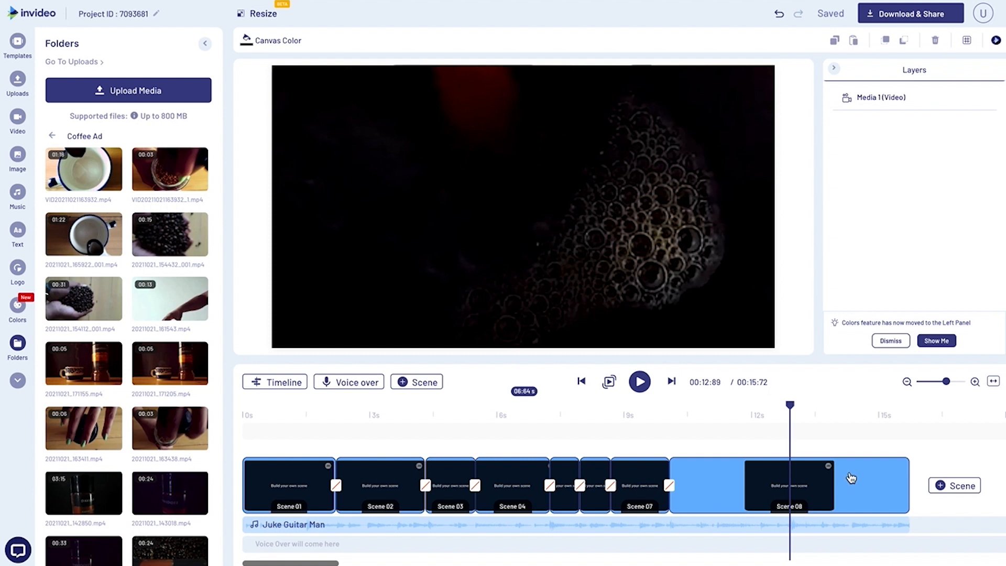
{"action": "left_click", "coordinate": [864, 485]}
{"action": "left_click_drag", "start_coordinate": [905, 486], "coordinate": [787, 490]}
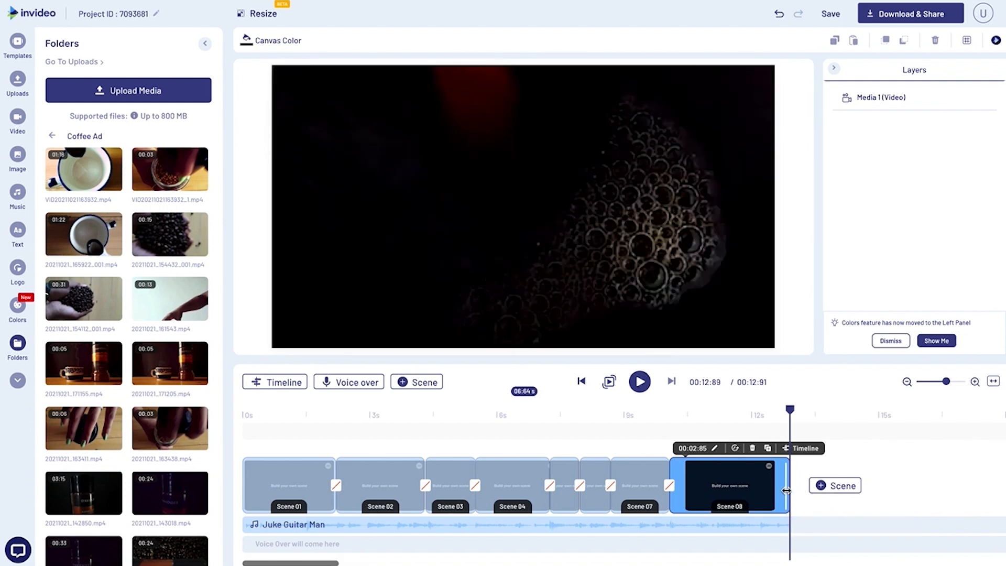
{"action": "left_click", "coordinate": [768, 448]}
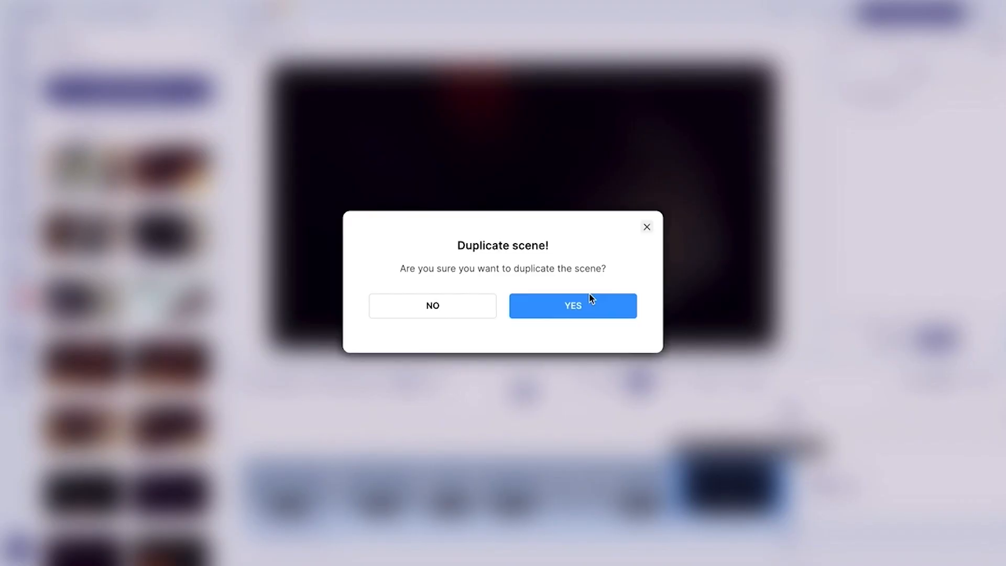
{"action": "left_click", "coordinate": [592, 300]}
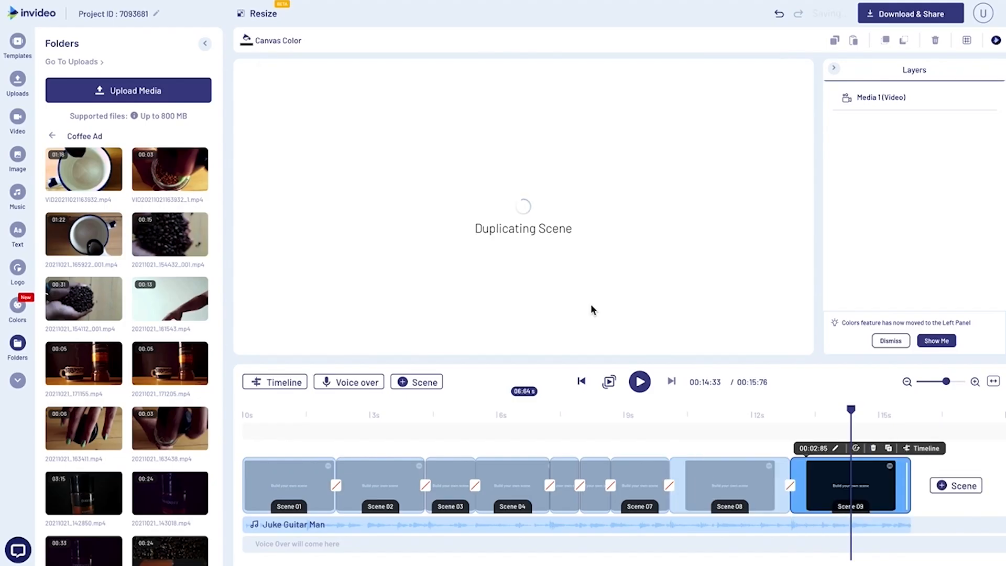
Set Scene 09's duration to 01:00 s and delete the coffee close-up video from it.
{"action": "left_click", "coordinate": [817, 452]}
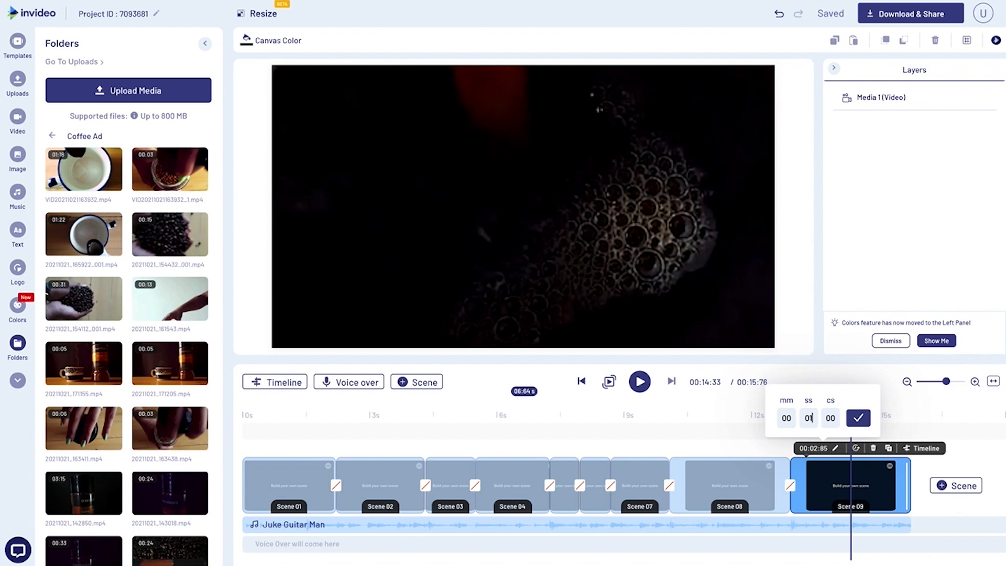
{"action": "type", "text": "01"}
{"action": "key", "text": "Return"}
{"action": "left_click", "coordinate": [638, 263]}
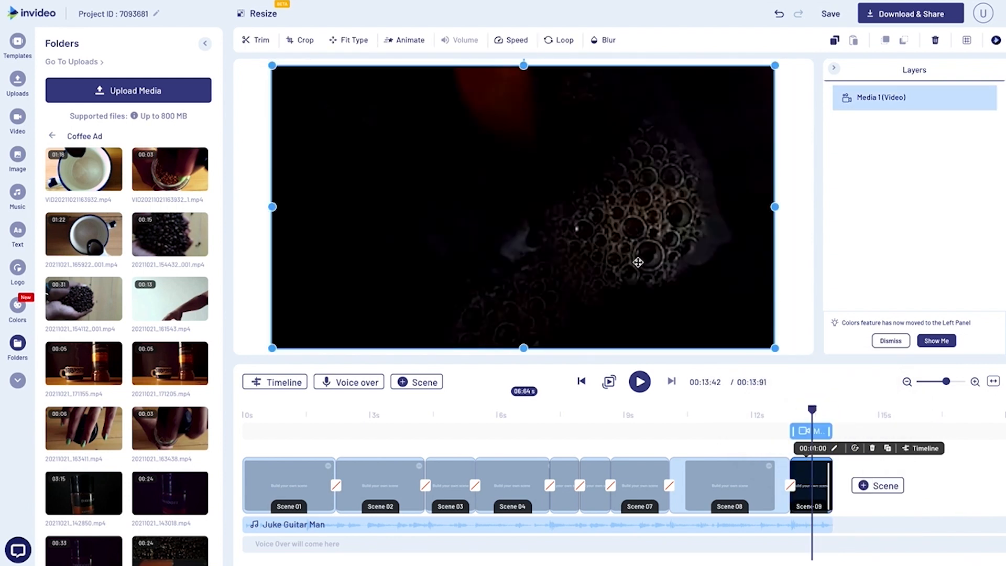
{"action": "key", "text": "Delete"}
Trim the steaming cup and jar clip 20211021_171155.mp4 from 00:00:55 to 00:03:10 and add it to Scene 09.
{"action": "scroll", "coordinate": [200, 352], "scroll_direction": "down", "scroll_amount": 2}
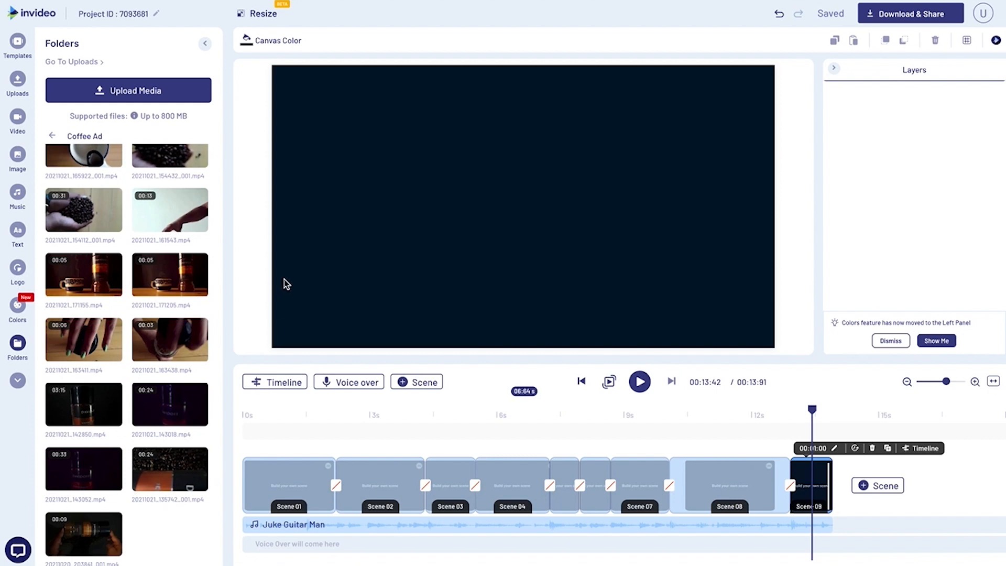
{"action": "left_click", "coordinate": [84, 275]}
{"action": "left_click_drag", "start_coordinate": [434, 356], "coordinate": [566, 361]}
{"action": "left_click_drag", "start_coordinate": [736, 442], "coordinate": [563, 441]}
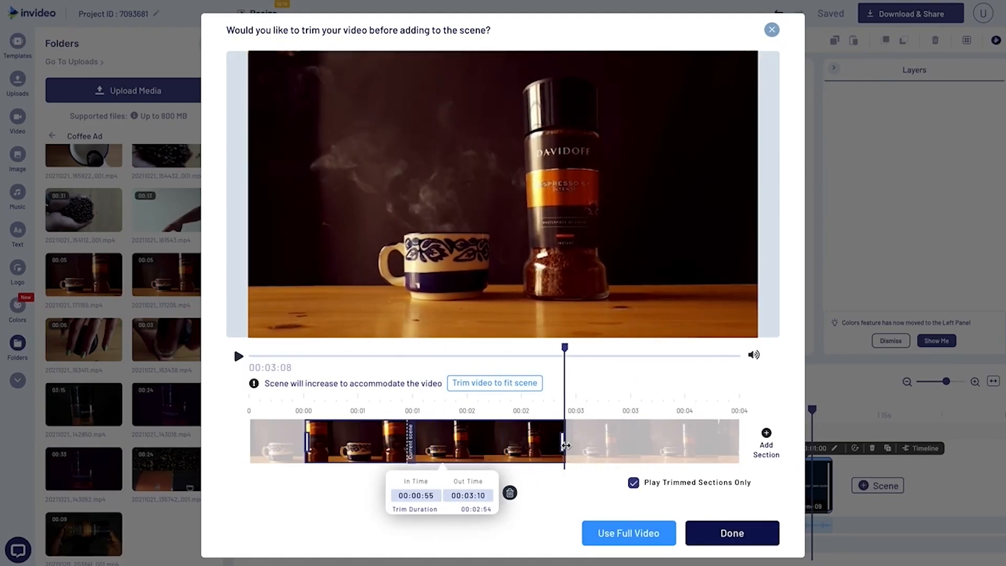
{"action": "left_click", "coordinate": [716, 532]}
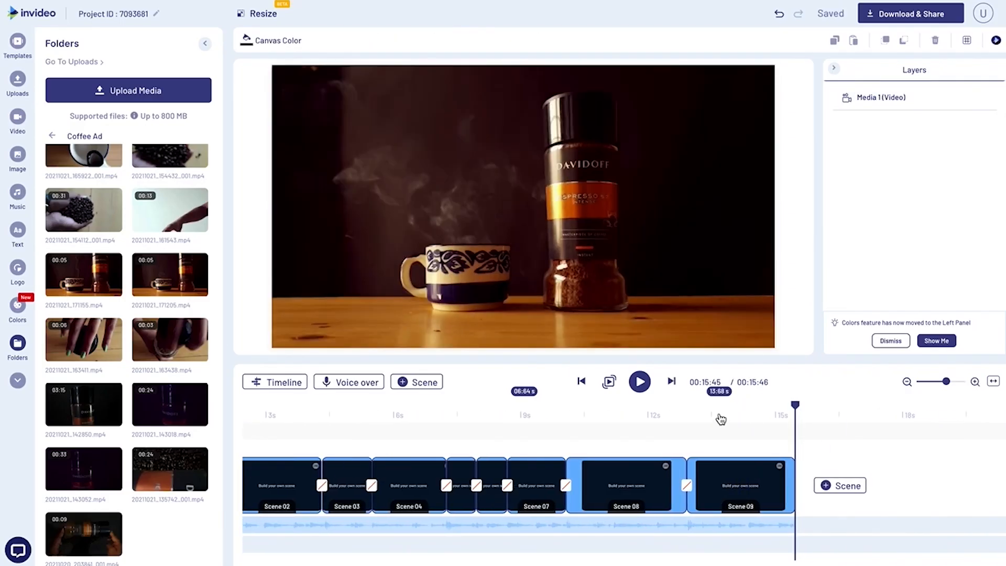
Extend Scene 09 to 03:38 s and play it back to check its timing.
{"action": "left_click", "coordinate": [772, 415]}
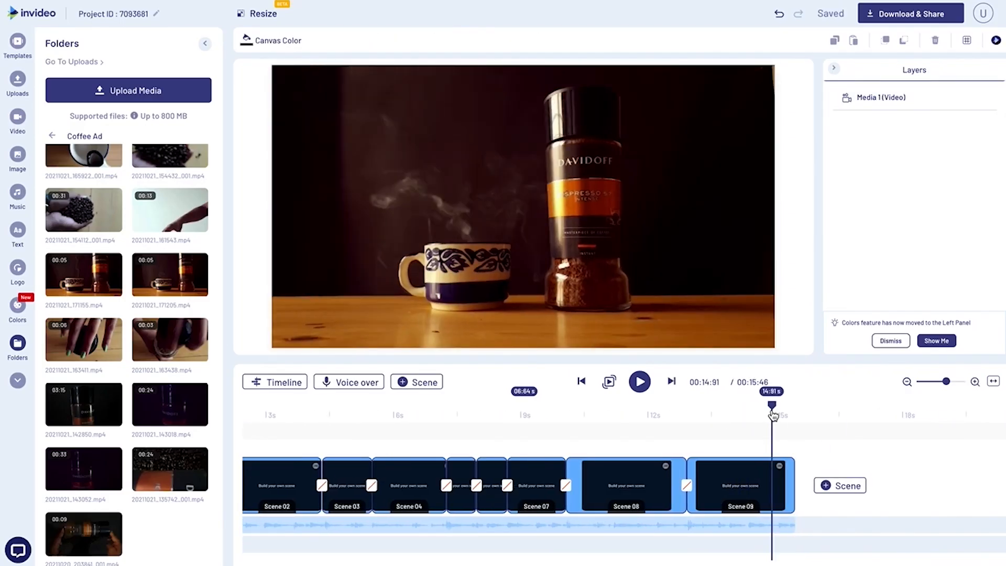
{"action": "left_click", "coordinate": [785, 489]}
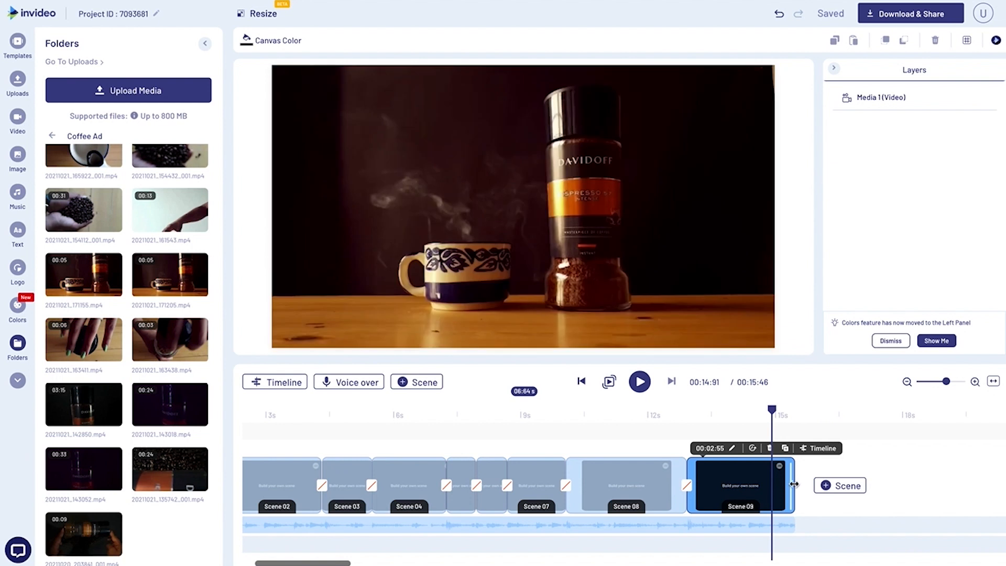
{"action": "left_click_drag", "start_coordinate": [793, 485], "coordinate": [827, 489]}
{"action": "left_click", "coordinate": [708, 416]}
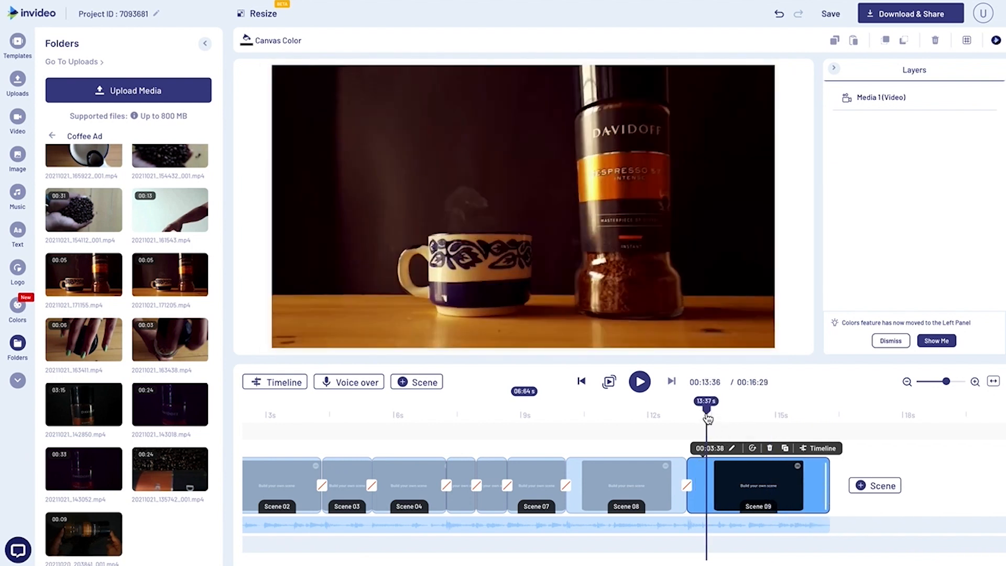
{"action": "key", "text": "space"}
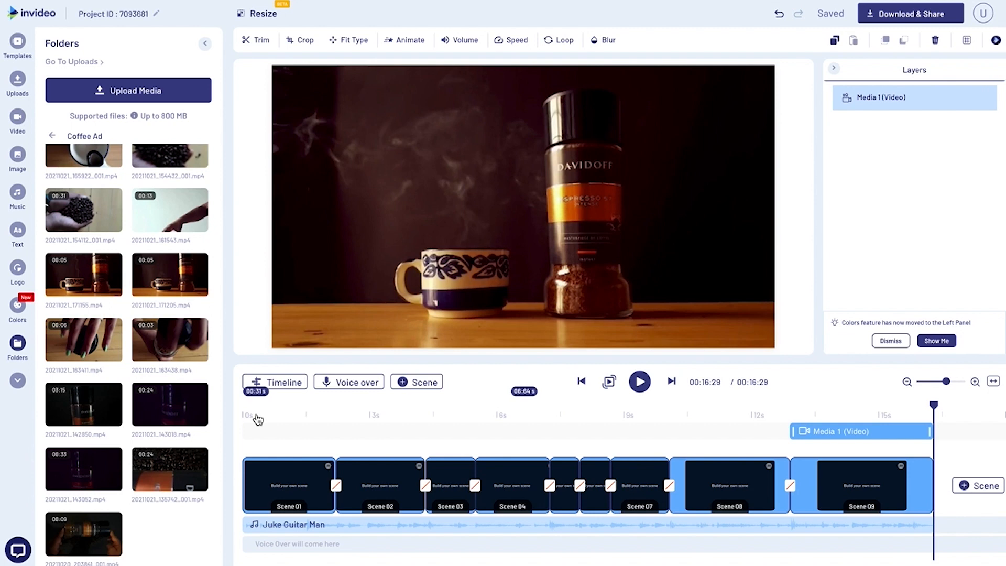
Apply the Bounce In entrance animation to the Davidoff jar video in Scene 02.
{"action": "left_click", "coordinate": [267, 409]}
{"action": "left_click_drag", "start_coordinate": [268, 407], "coordinate": [362, 415]}
{"action": "left_click", "coordinate": [389, 231]}
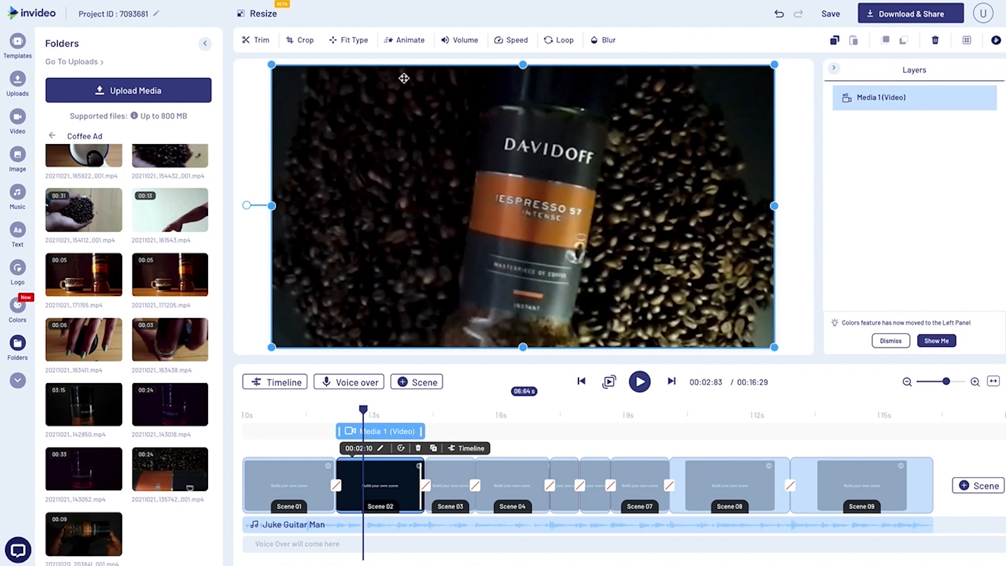
{"action": "left_click", "coordinate": [404, 42]}
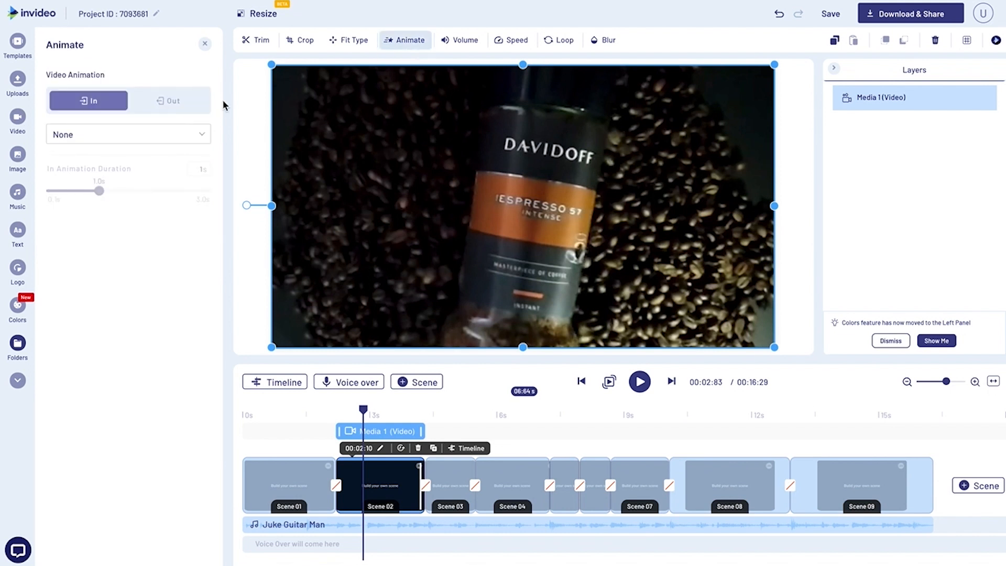
{"action": "left_click", "coordinate": [156, 142]}
{"action": "scroll", "coordinate": [131, 230], "scroll_direction": "down", "scroll_amount": 3}
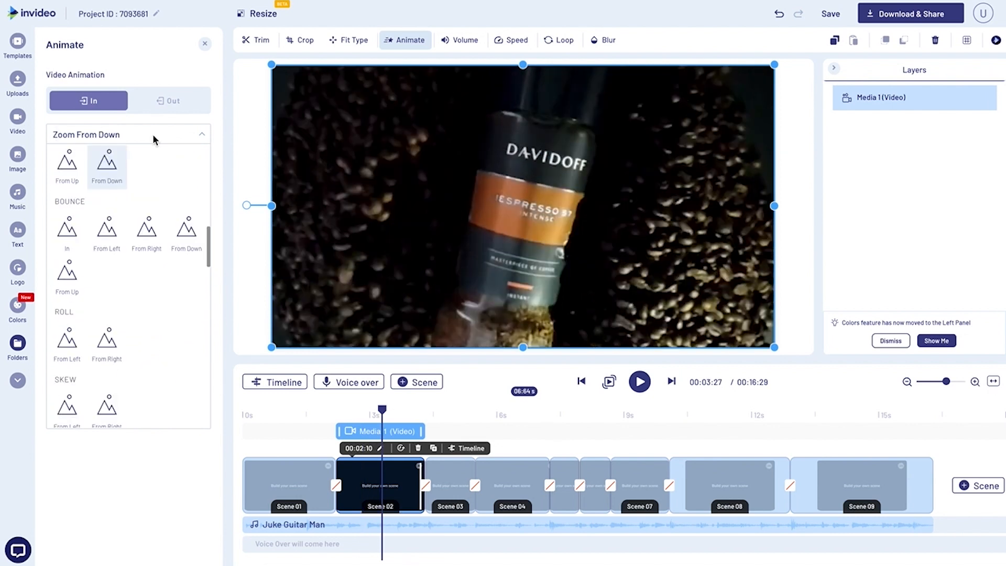
{"action": "type", "text": "boun"}
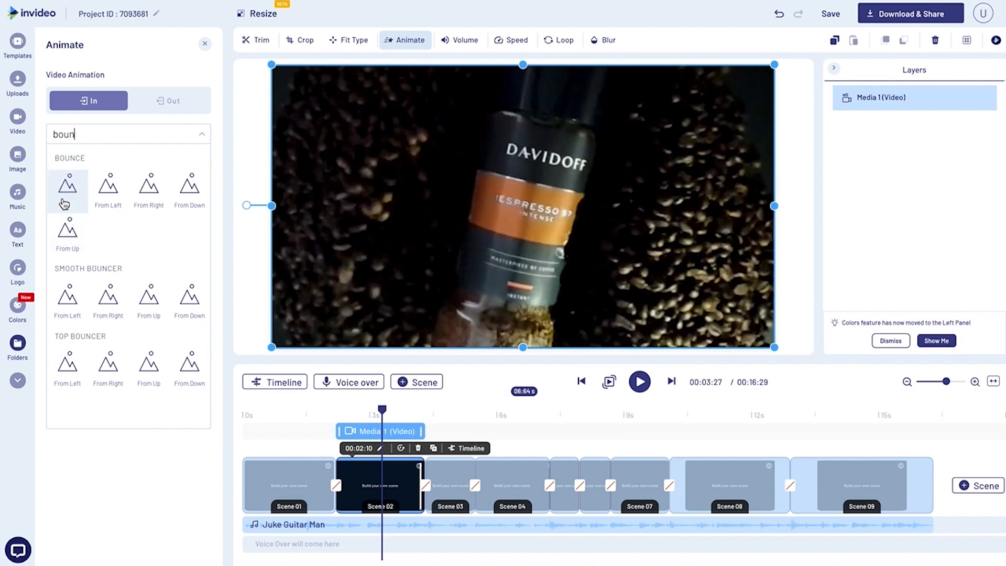
{"action": "left_click", "coordinate": [64, 202]}
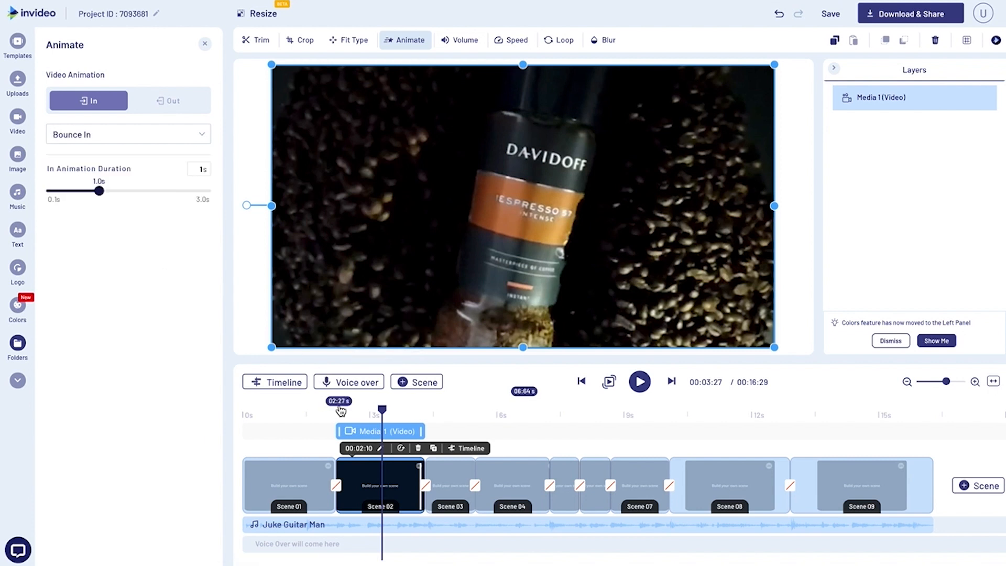
Play back the ad from Scene 01 and again from Scene 03 to check the animation and cuts.
{"action": "left_click", "coordinate": [294, 412]}
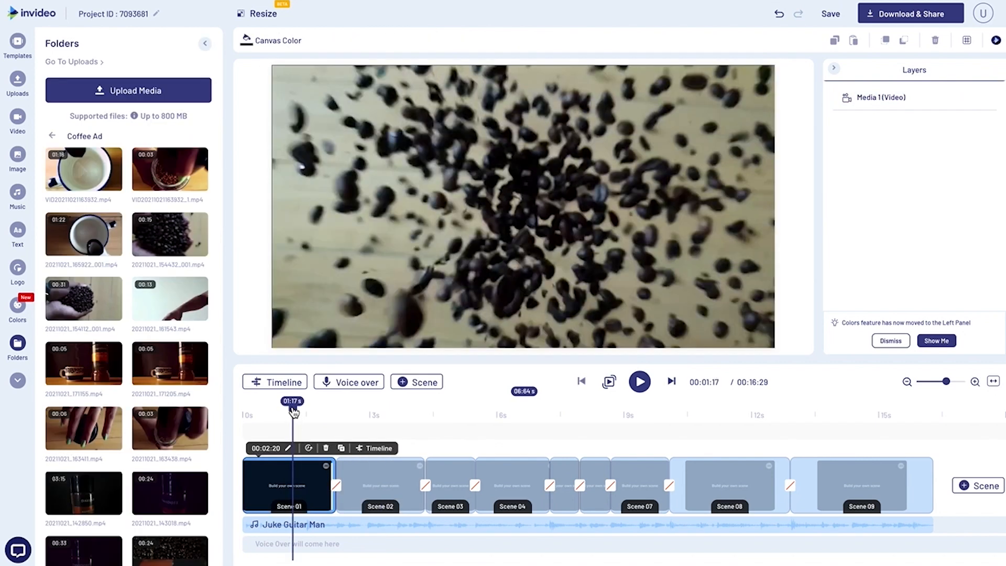
{"action": "key", "text": "space"}
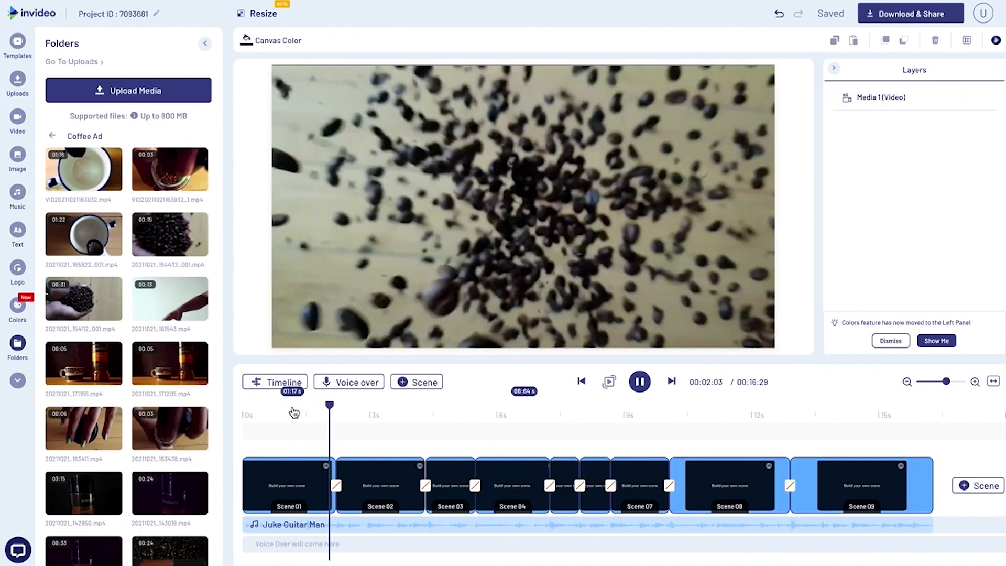
{"action": "key", "text": "space"}
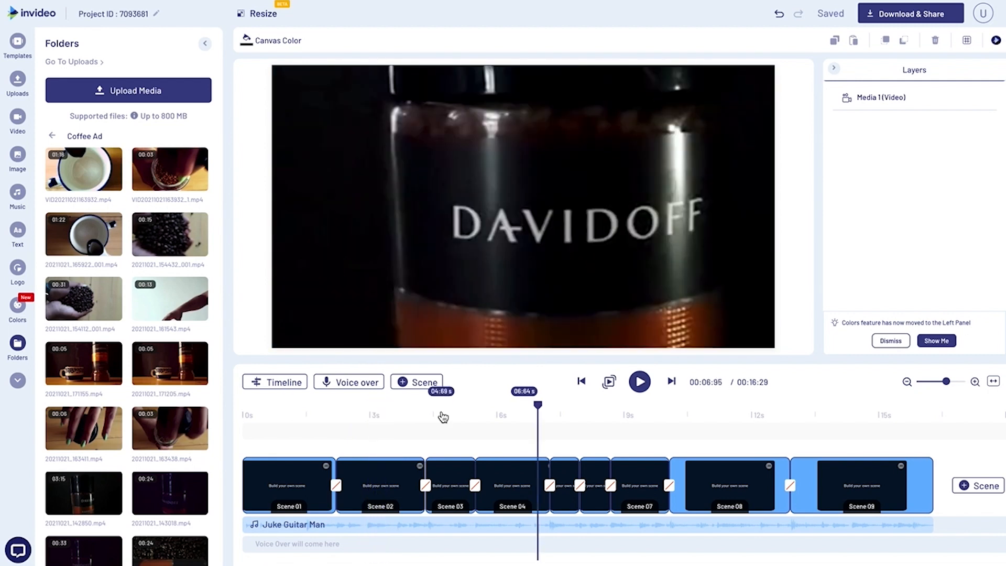
{"action": "left_click", "coordinate": [445, 416]}
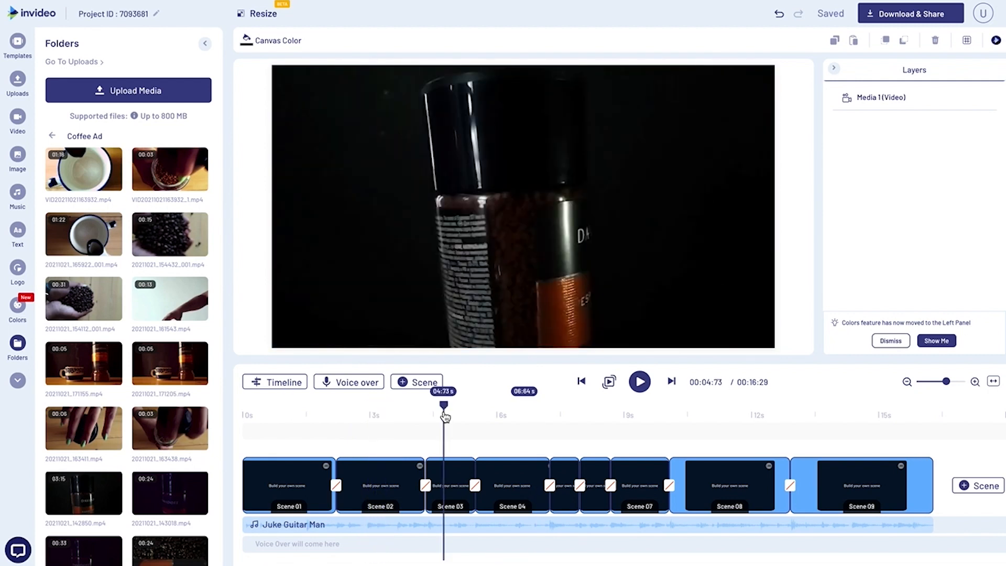
{"action": "key", "text": "space"}
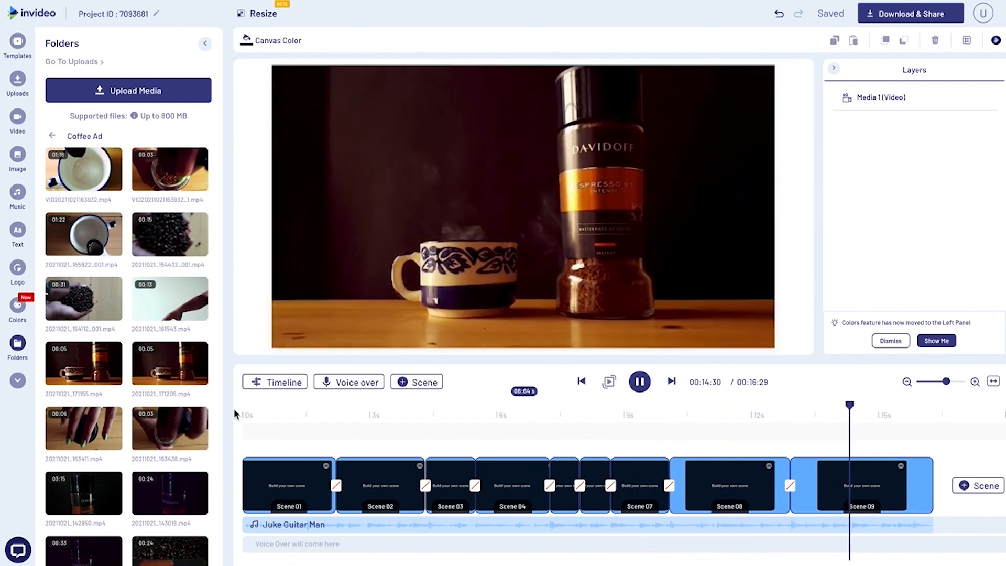
Apply the Smoke From Right transition between Scene 08 and Scene 09.
{"action": "left_click", "coordinate": [784, 430]}
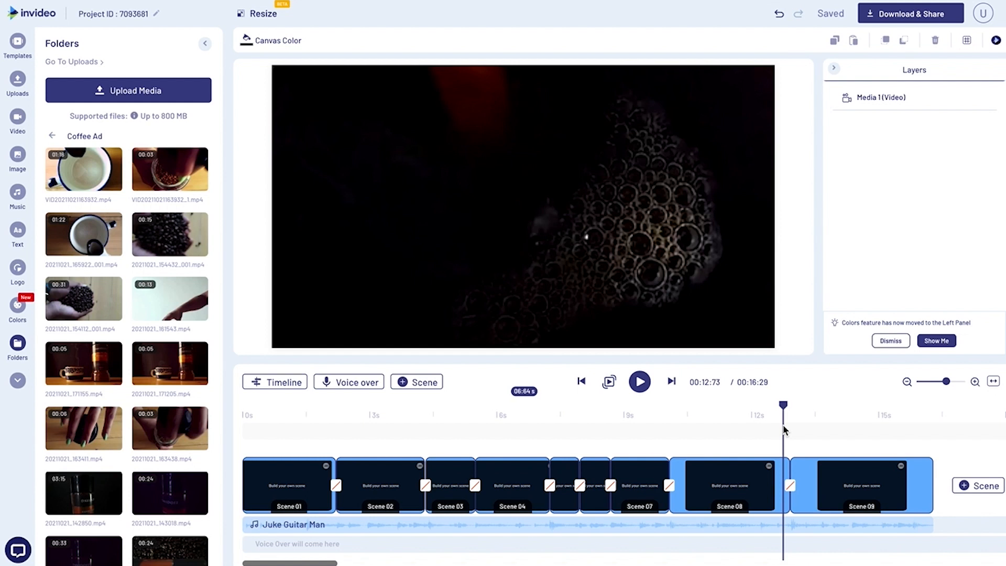
{"action": "left_click", "coordinate": [792, 414]}
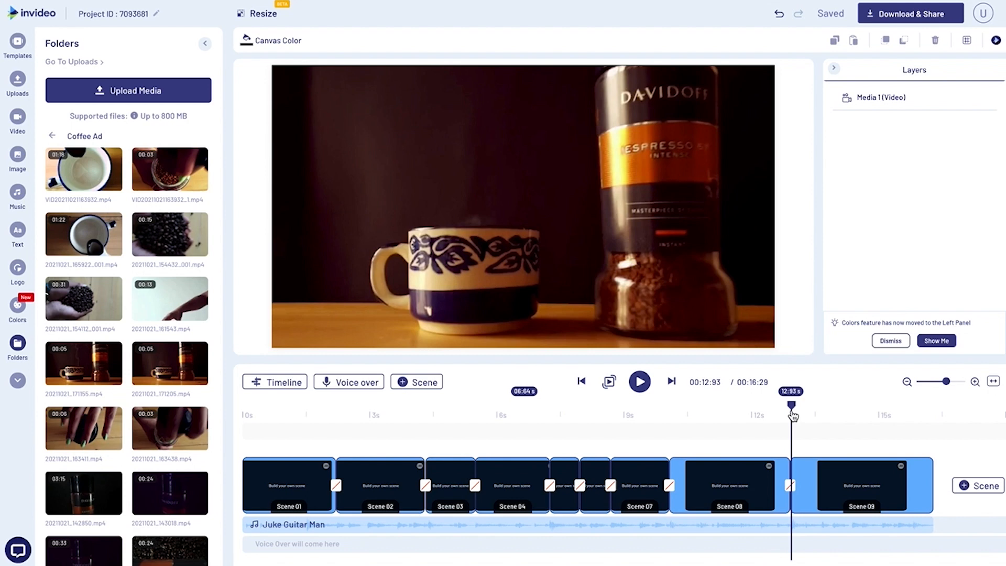
{"action": "left_click", "coordinate": [792, 487]}
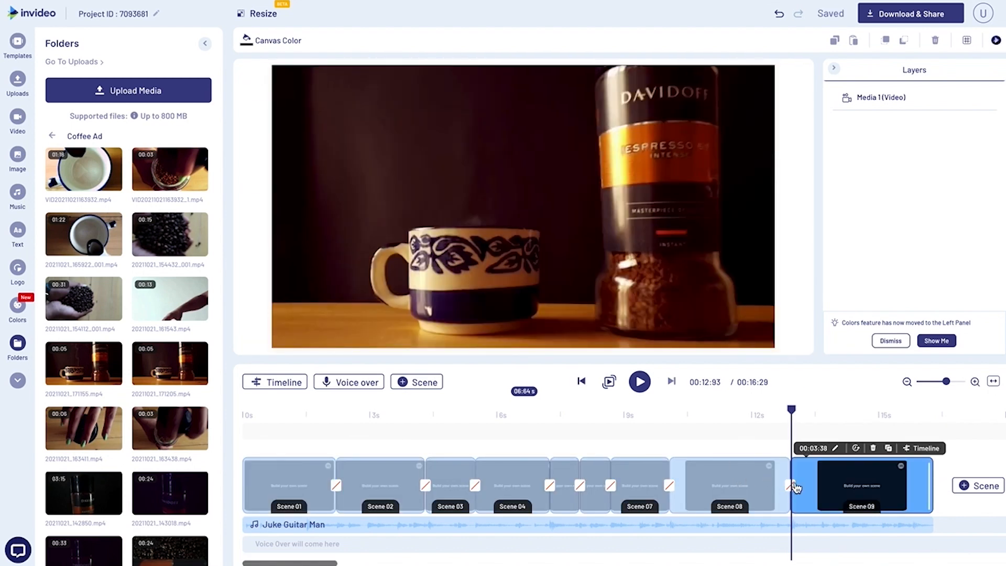
{"action": "left_click", "coordinate": [792, 487]}
{"action": "scroll", "coordinate": [591, 247], "scroll_direction": "down", "scroll_amount": 10}
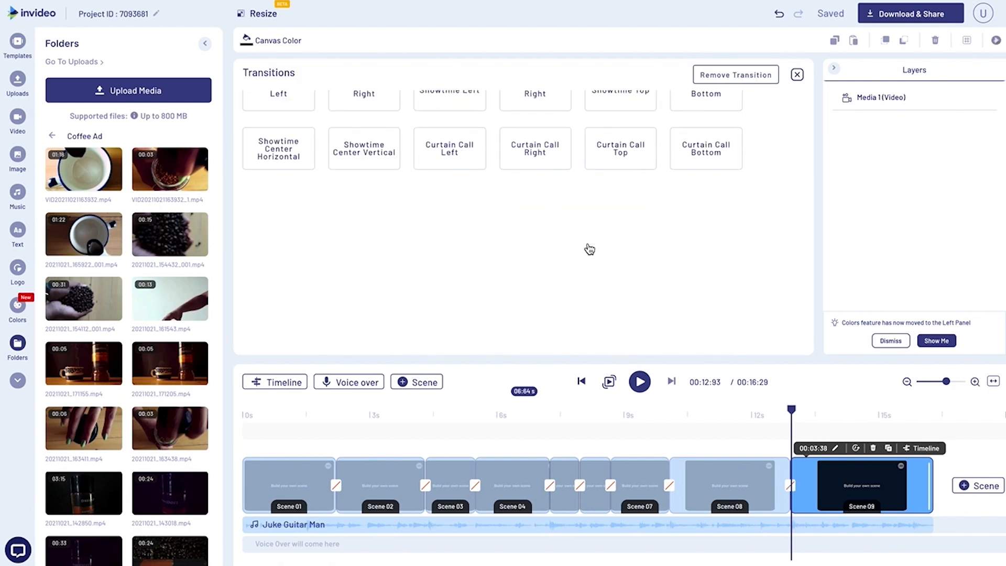
{"action": "scroll", "coordinate": [778, 278], "scroll_direction": "down", "scroll_amount": 3}
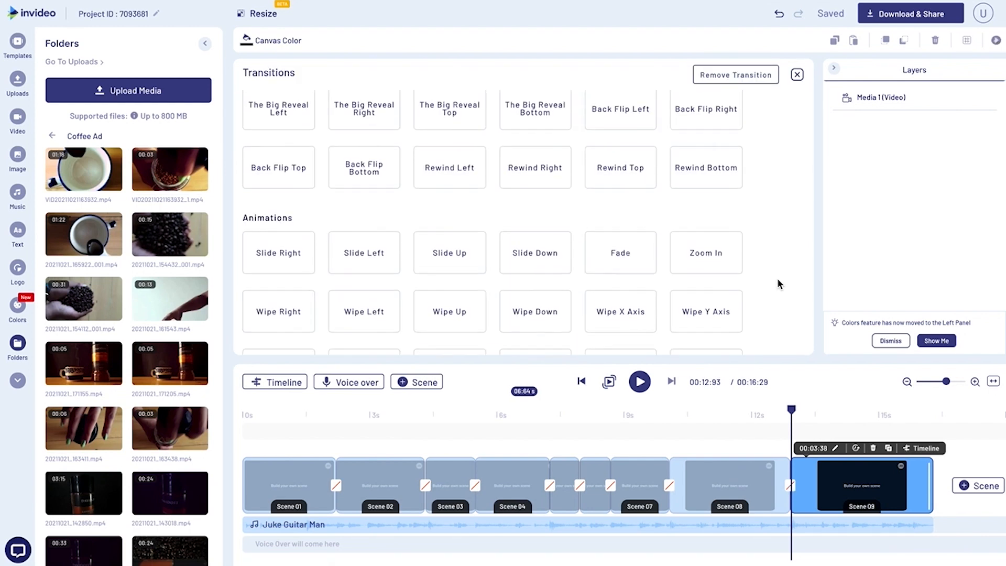
{"action": "scroll", "coordinate": [778, 279], "scroll_direction": "down", "scroll_amount": 8}
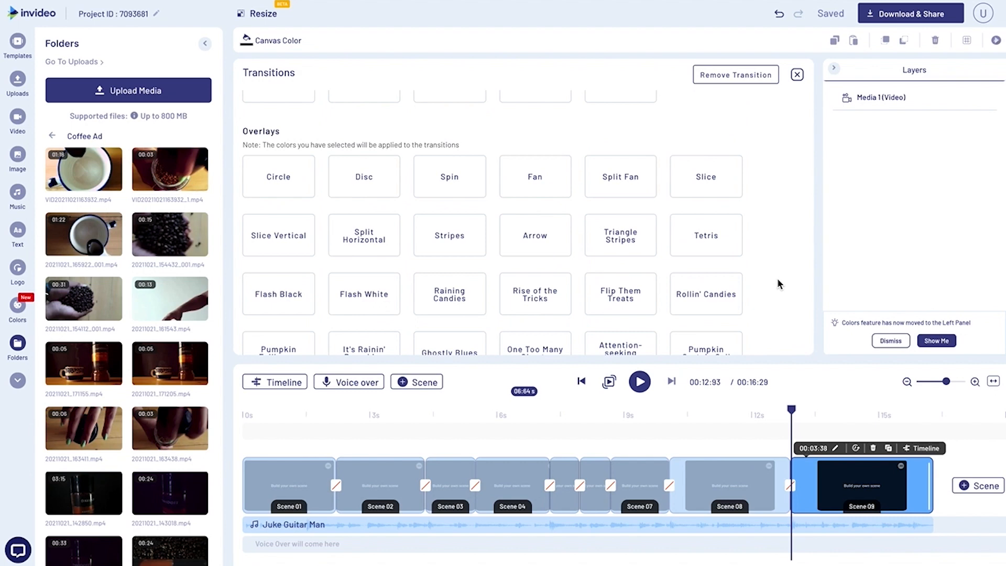
{"action": "scroll", "coordinate": [778, 279], "scroll_direction": "down", "scroll_amount": 5}
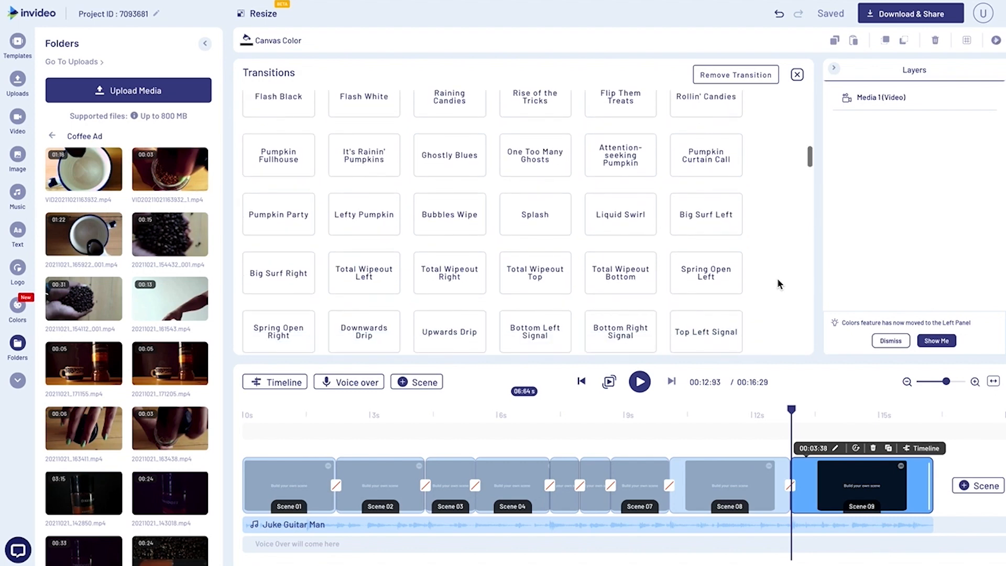
{"action": "scroll", "coordinate": [778, 279], "scroll_direction": "down", "scroll_amount": 2}
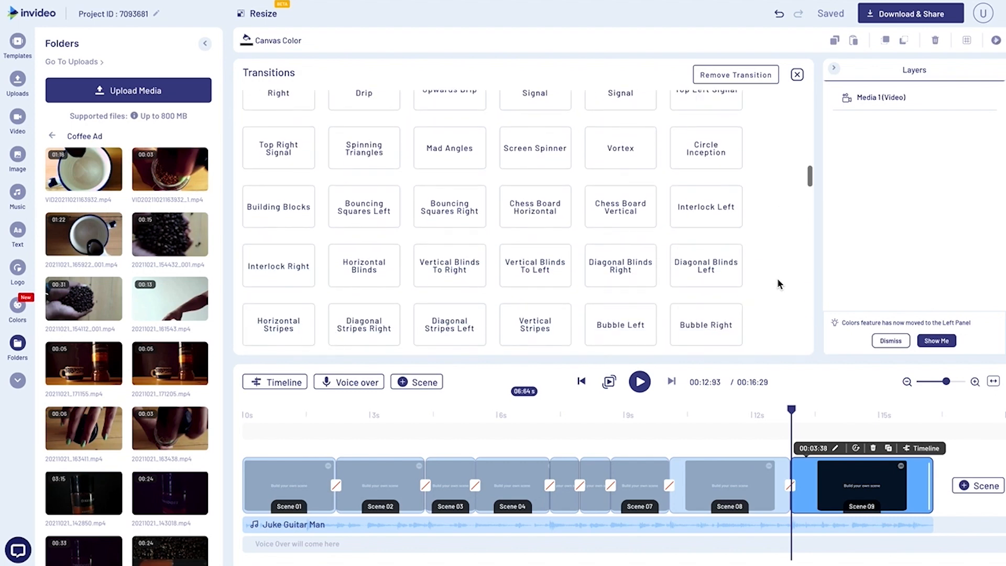
{"action": "scroll", "coordinate": [778, 283], "scroll_direction": "down", "scroll_amount": 3}
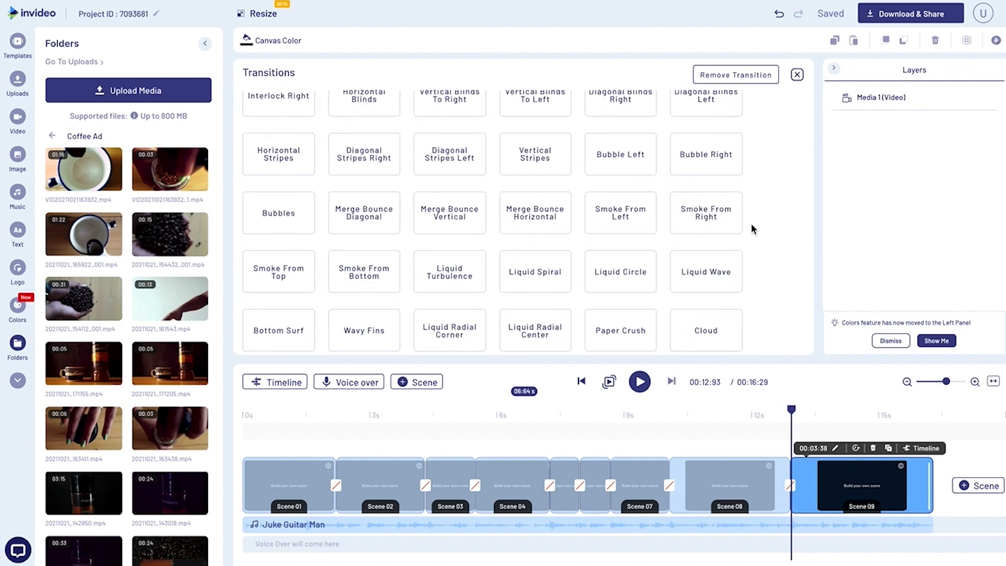
{"action": "left_click", "coordinate": [702, 217]}
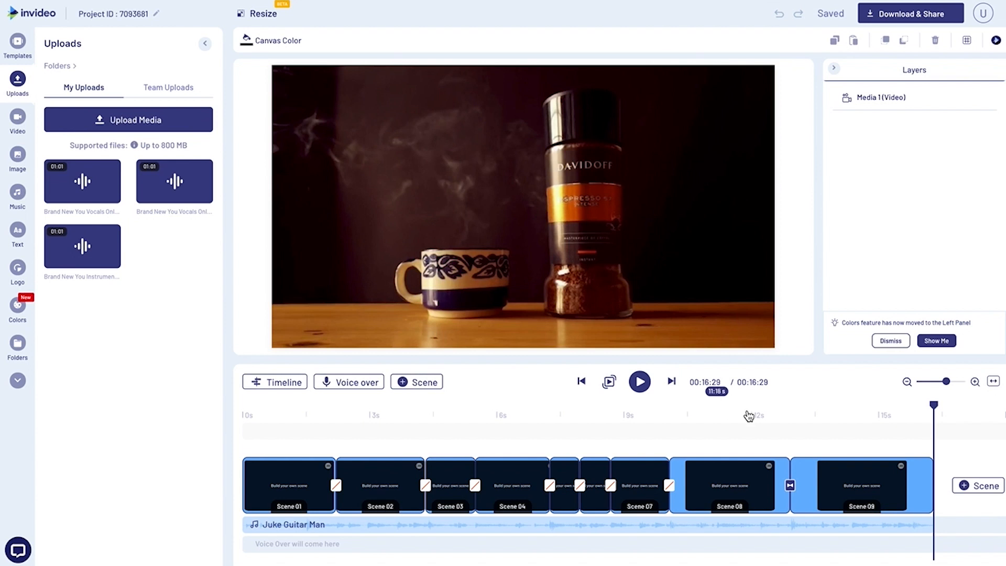
Add a heading reading DAVIDOFF to Scene 09 and place it above the steaming cup.
{"action": "left_click", "coordinate": [833, 420]}
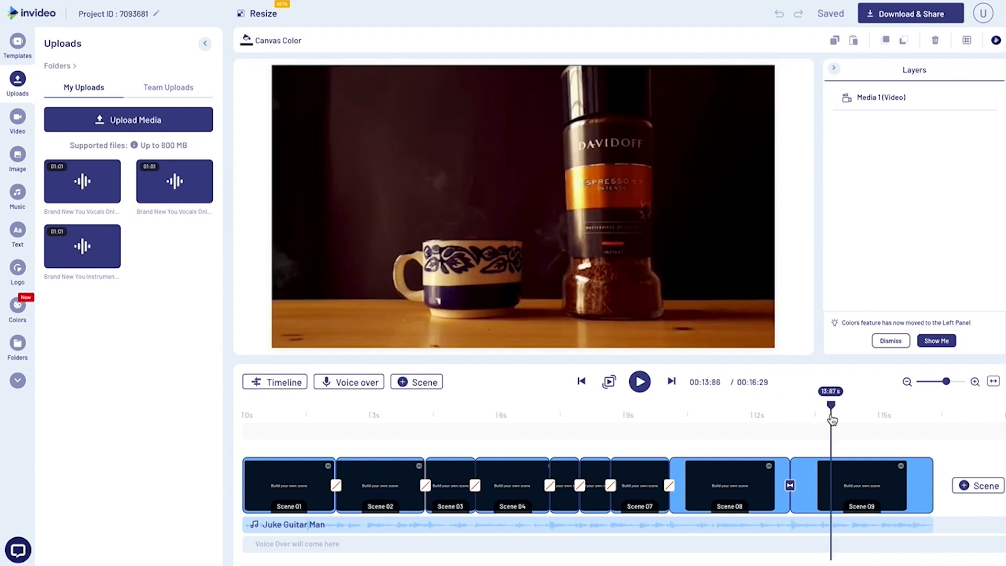
{"action": "left_click", "coordinate": [839, 486]}
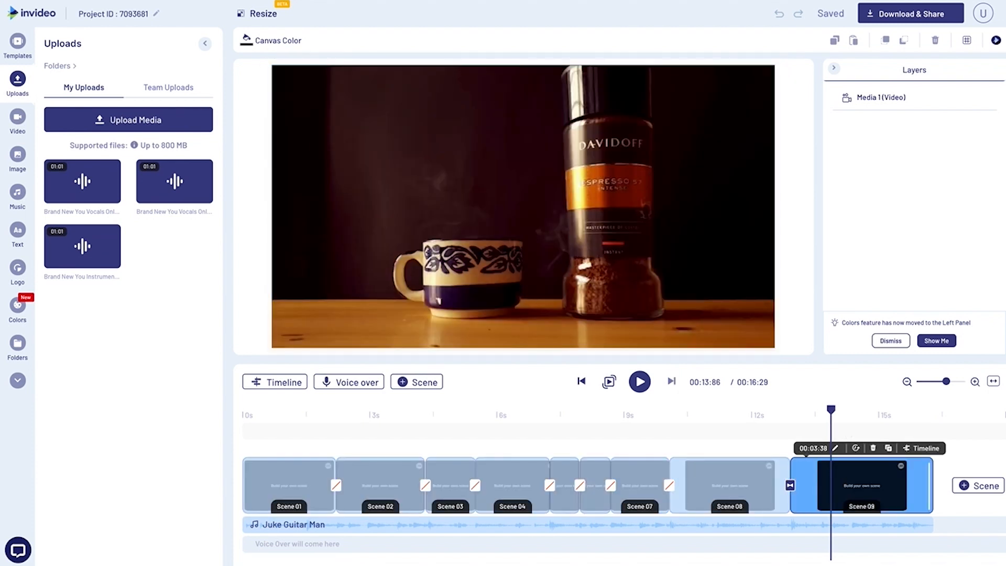
{"action": "left_click", "coordinate": [19, 234]}
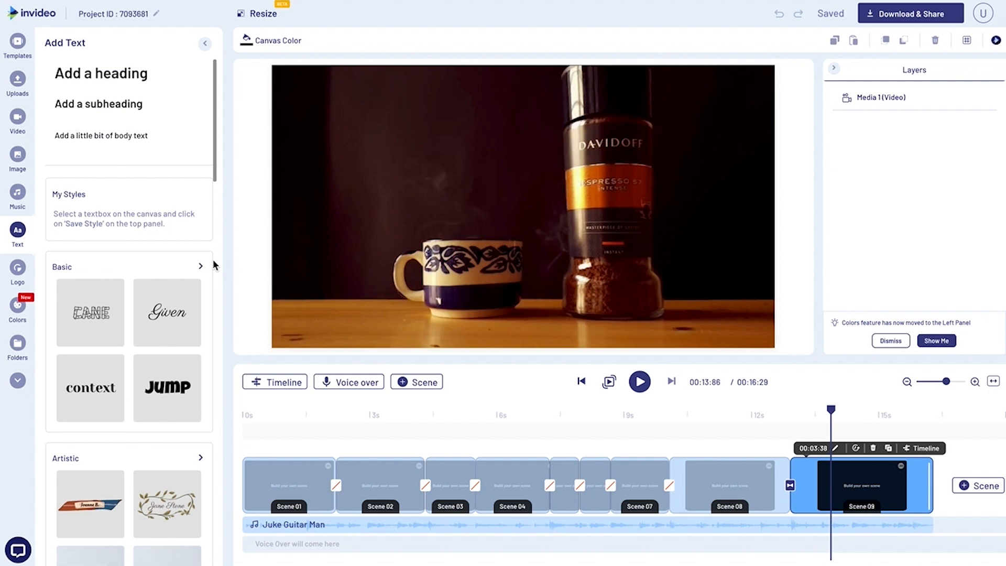
{"action": "scroll", "coordinate": [165, 315], "scroll_direction": "down", "scroll_amount": 8}
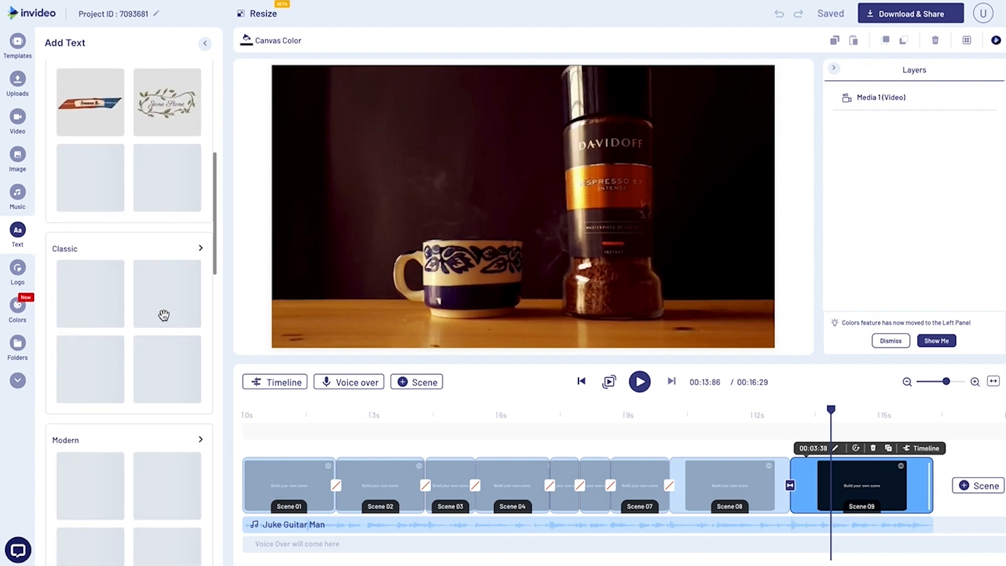
{"action": "scroll", "coordinate": [165, 306], "scroll_direction": "up", "scroll_amount": 1}
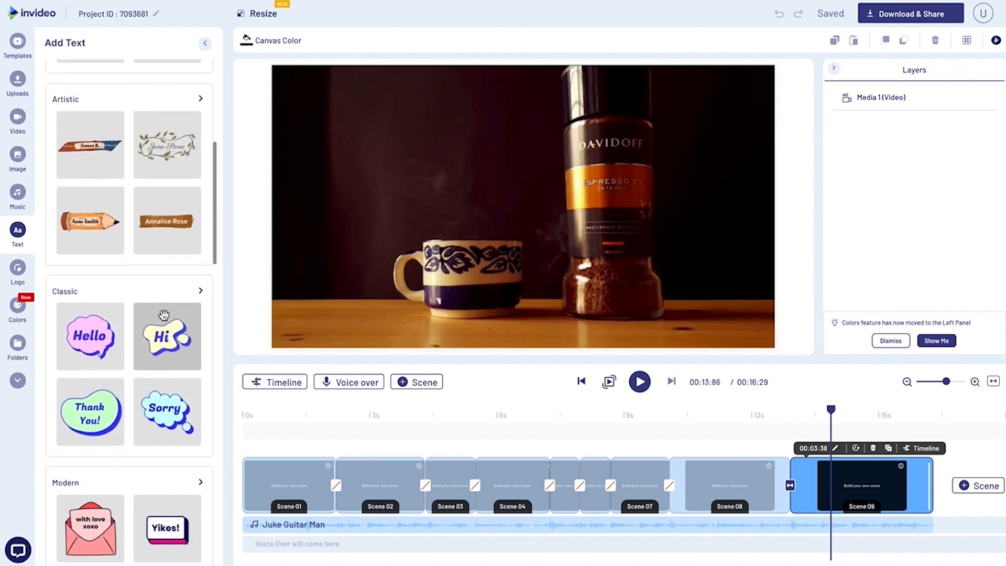
{"action": "left_click", "coordinate": [193, 73]}
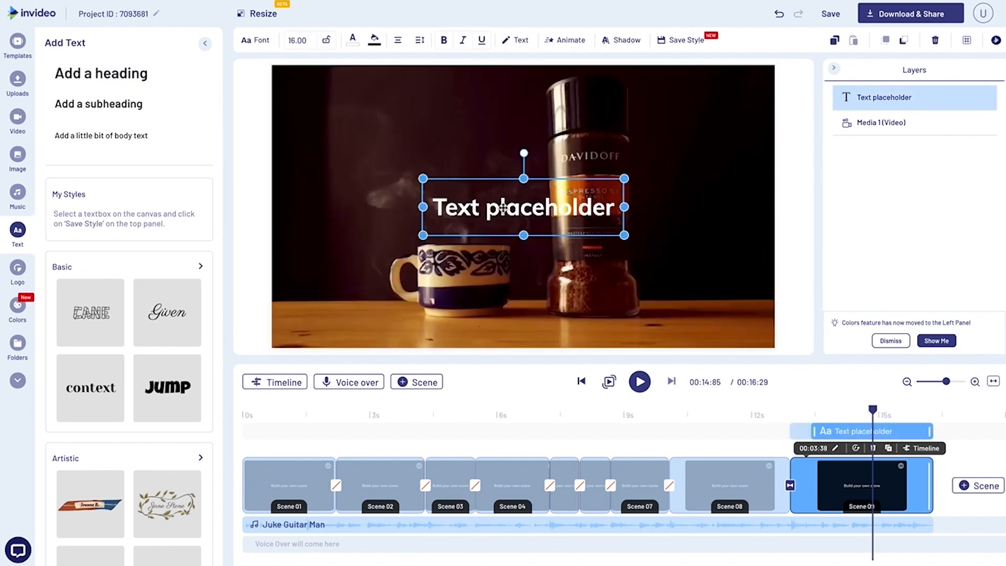
{"action": "left_click_drag", "start_coordinate": [502, 205], "coordinate": [400, 135]}
{"action": "double_click", "coordinate": [400, 135]}
{"action": "type", "text": "DAVIDOFF"}
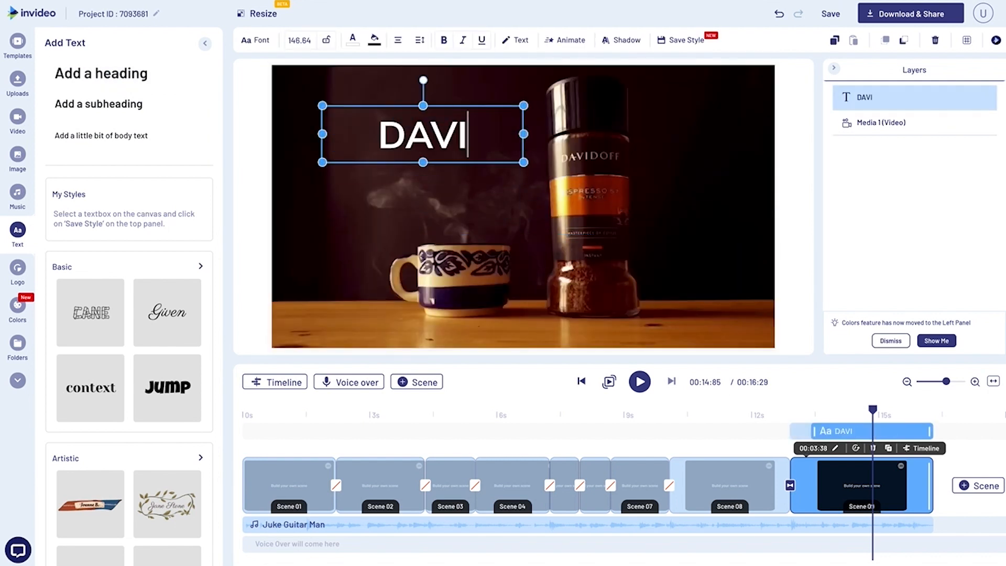
{"action": "left_click", "coordinate": [295, 98]}
{"action": "left_click_drag", "start_coordinate": [386, 121], "coordinate": [370, 115]}
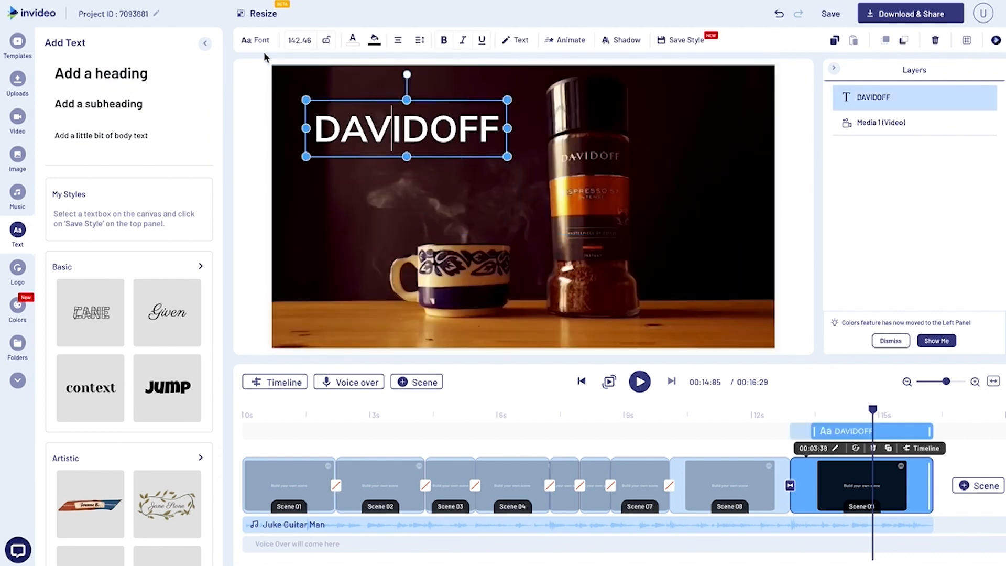
Change the DAVIDOFF heading's font to Bonveno Regular and shift it slightly down and to the left.
{"action": "left_click", "coordinate": [256, 44]}
{"action": "scroll", "coordinate": [130, 320], "scroll_direction": "down", "scroll_amount": 10}
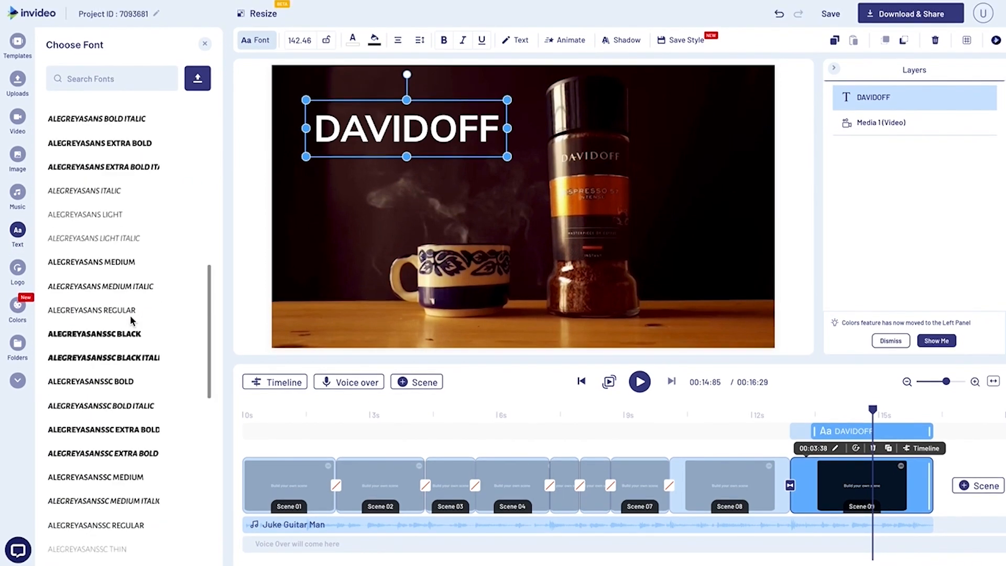
{"action": "scroll", "coordinate": [130, 320], "scroll_direction": "down", "scroll_amount": 15}
{"action": "left_click", "coordinate": [110, 79]}
{"action": "type", "text": "bon"}
{"action": "left_click", "coordinate": [93, 141]}
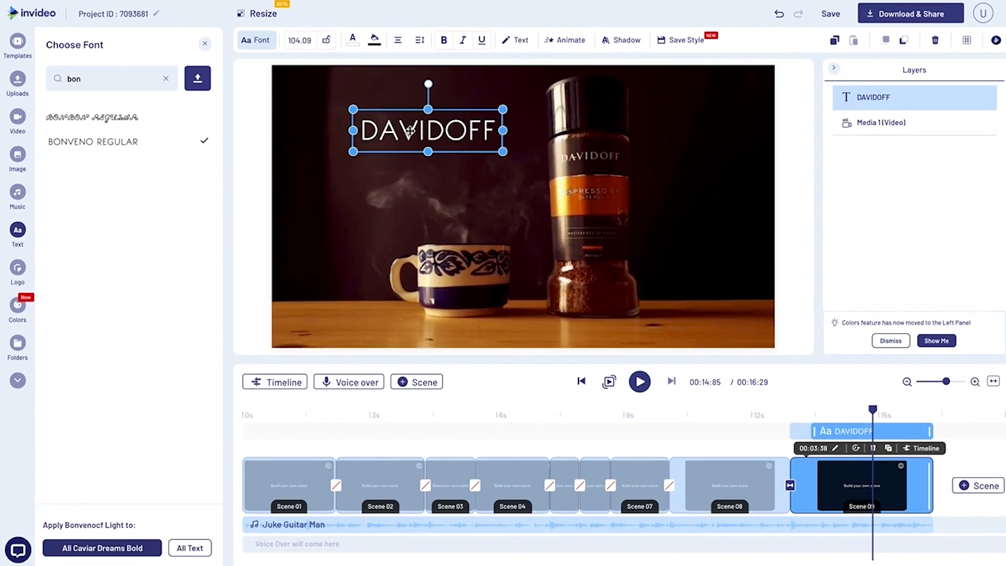
{"action": "left_click_drag", "start_coordinate": [473, 142], "coordinate": [448, 154]}
{"action": "left_click", "coordinate": [264, 174]}
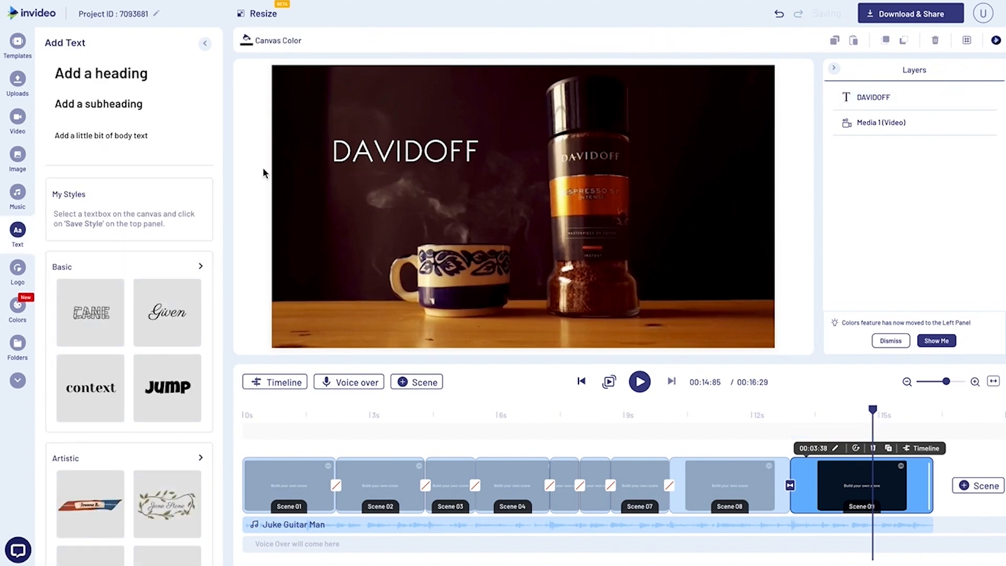
Add a text box in the Basic "Be Yourself" script style reading "Masterpiece of Coffee" directly below the DAVIDOFF heading.
{"action": "left_click", "coordinate": [199, 268]}
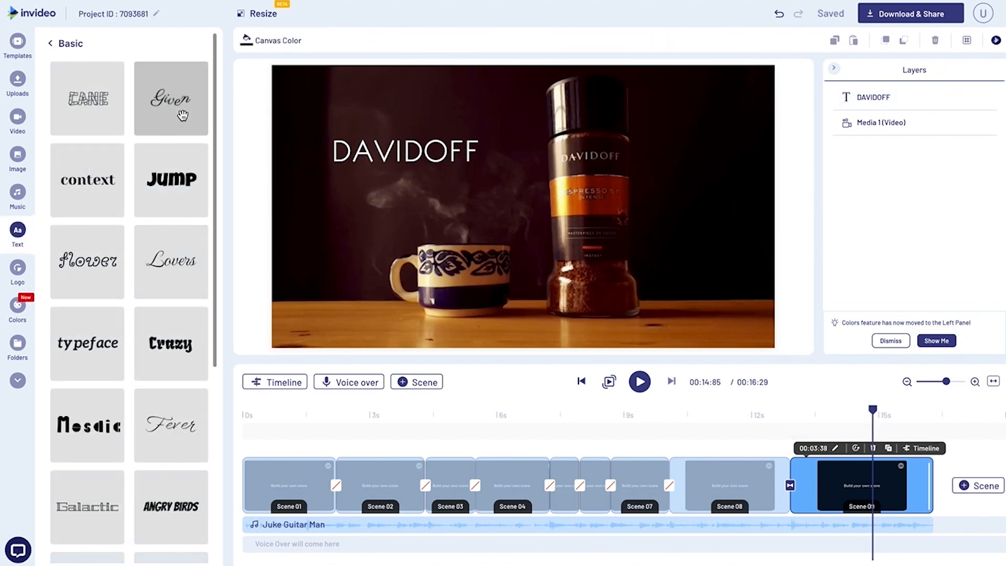
{"action": "scroll", "coordinate": [178, 88], "scroll_direction": "down", "scroll_amount": 20}
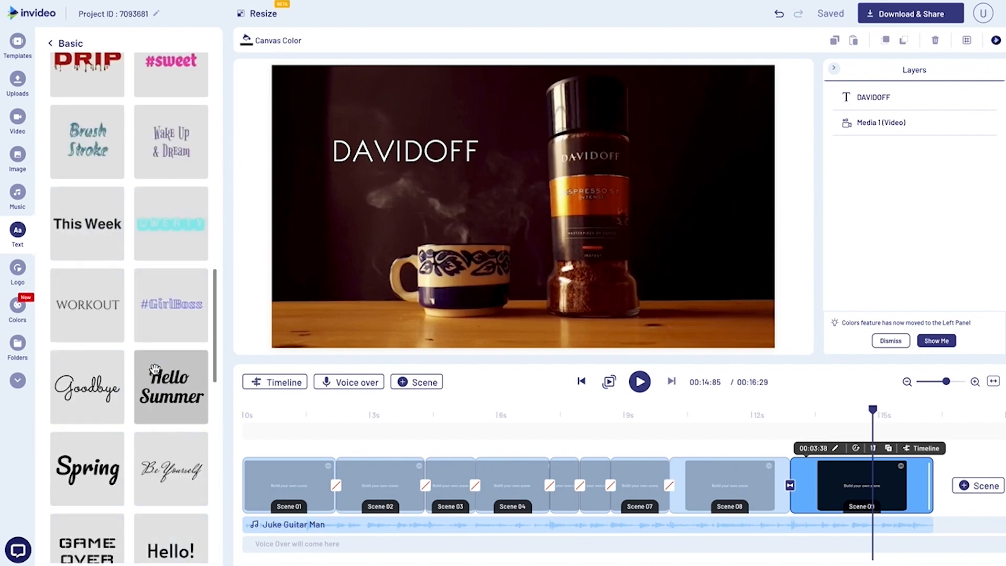
{"action": "scroll", "coordinate": [192, 336], "scroll_direction": "down", "scroll_amount": 3}
{"action": "scroll", "coordinate": [212, 346], "scroll_direction": "down", "scroll_amount": 2}
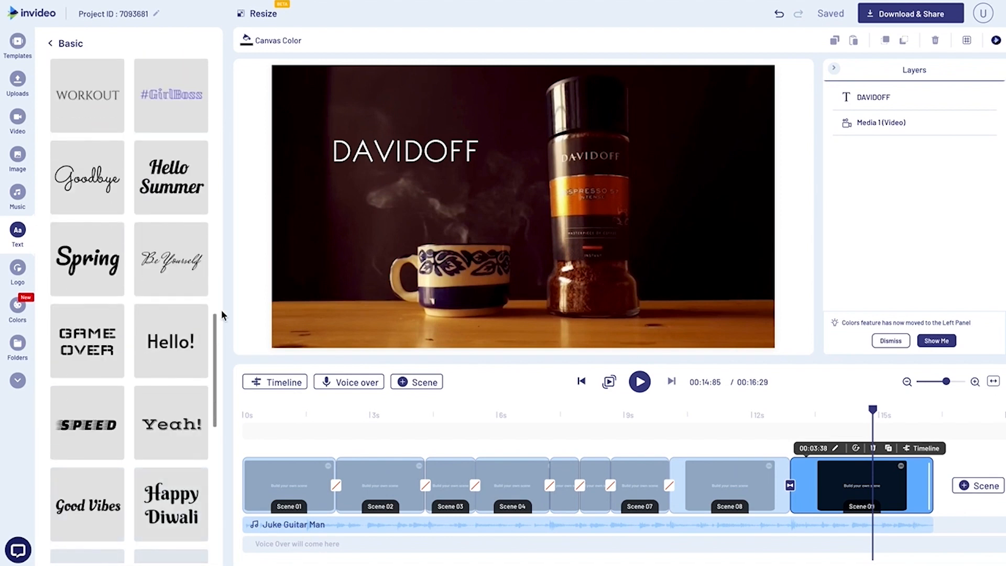
{"action": "left_click", "coordinate": [172, 272]}
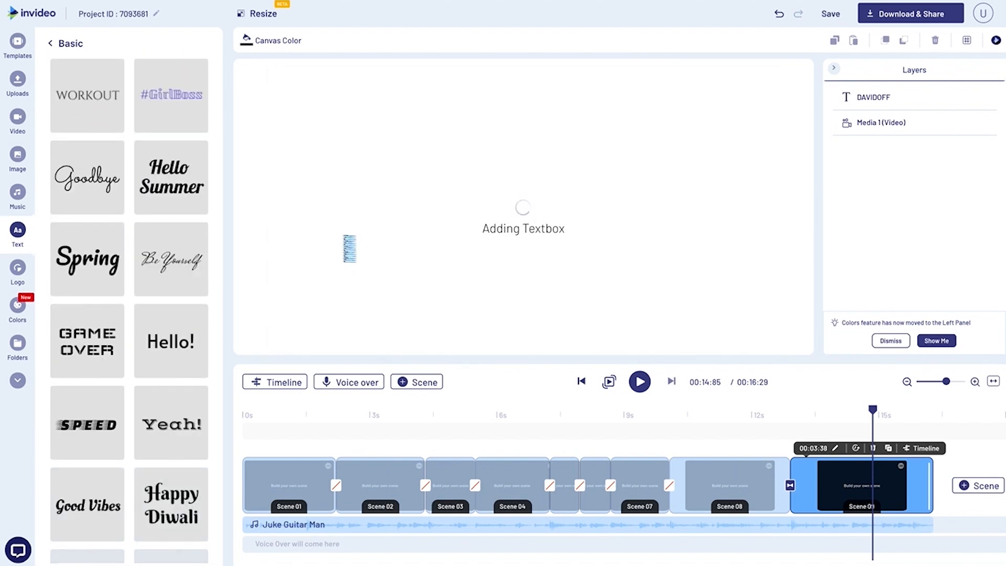
{"action": "left_click_drag", "start_coordinate": [509, 203], "coordinate": [361, 203]}
{"action": "double_click", "coordinate": [361, 203]}
{"action": "type", "text": "Masterpiece of Coffee"}
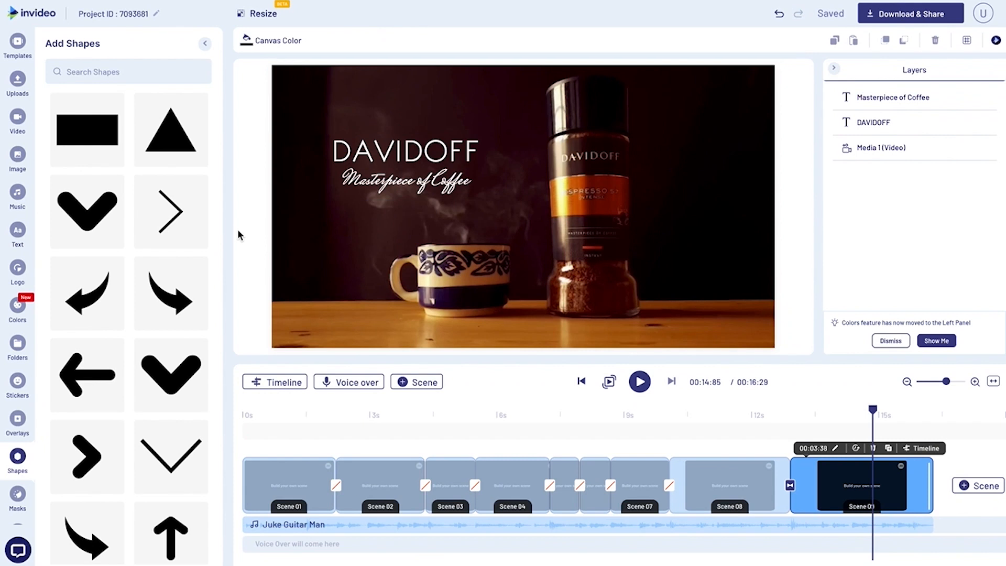
Find the line shapes, add the horizontal line to Scene 09 and fill it with white #ffffff.
{"action": "scroll", "coordinate": [121, 299], "scroll_direction": "down", "scroll_amount": 6}
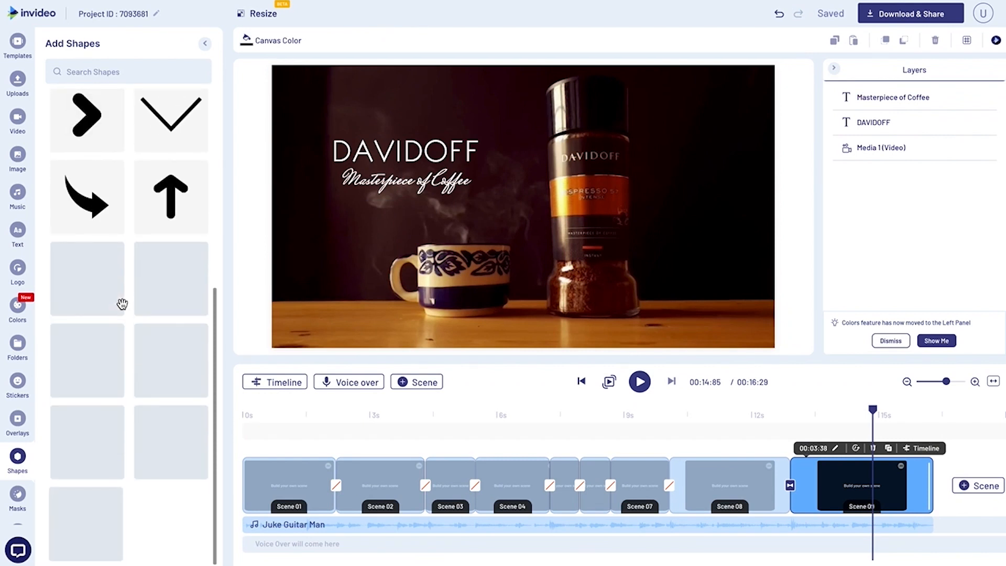
{"action": "scroll", "coordinate": [122, 304], "scroll_direction": "down", "scroll_amount": 3}
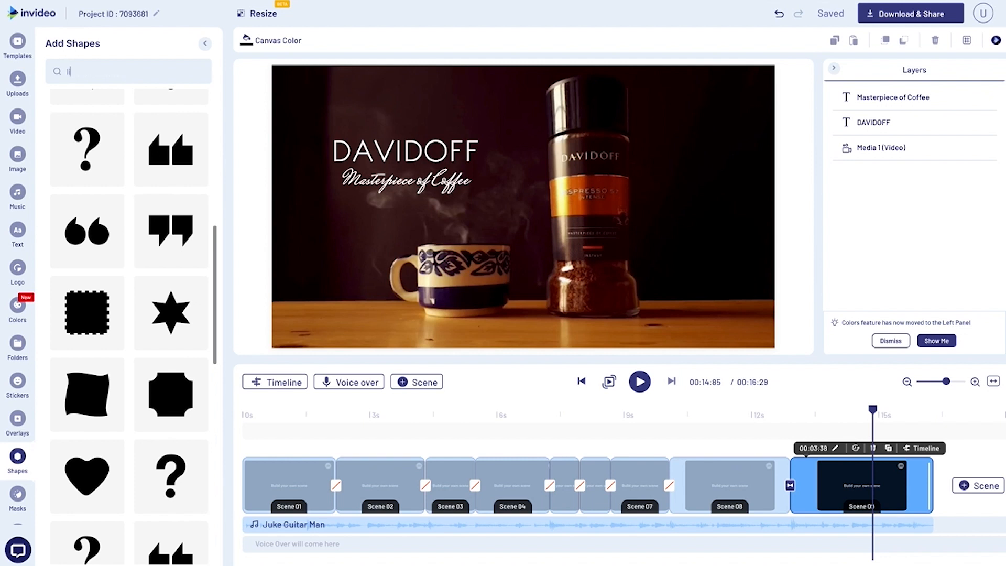
{"action": "key", "text": "Return"}
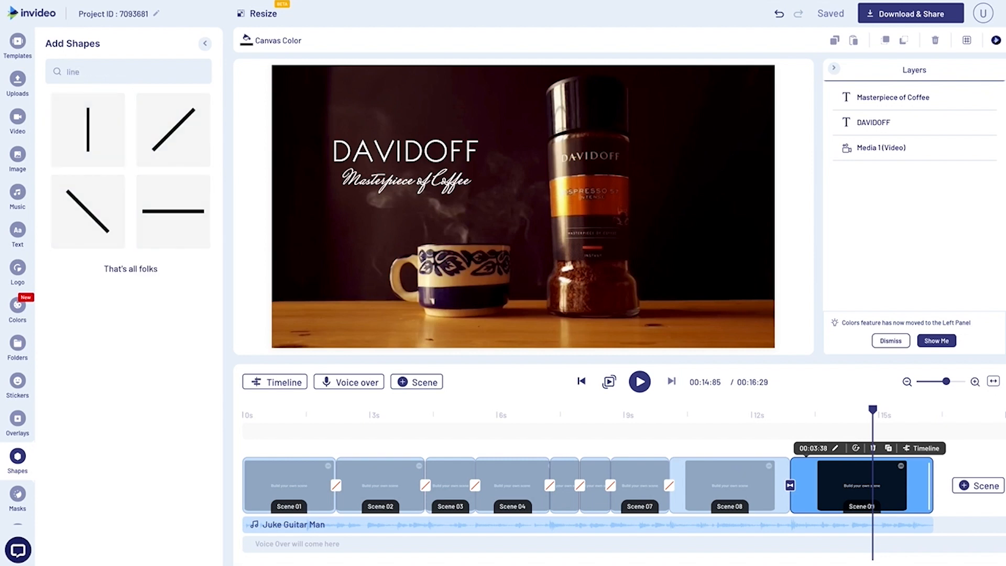
{"action": "left_click", "coordinate": [171, 211]}
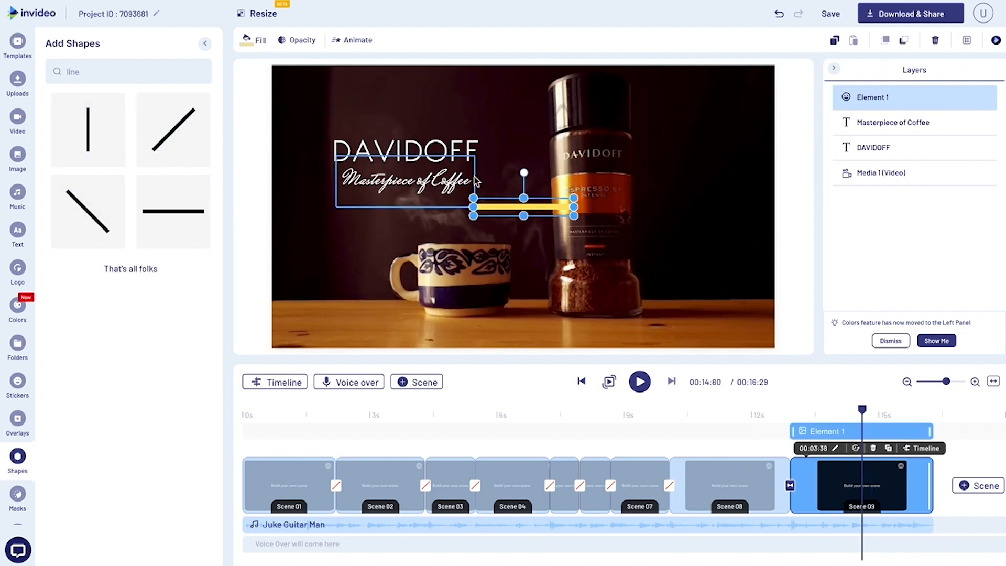
{"action": "left_click", "coordinate": [254, 40]}
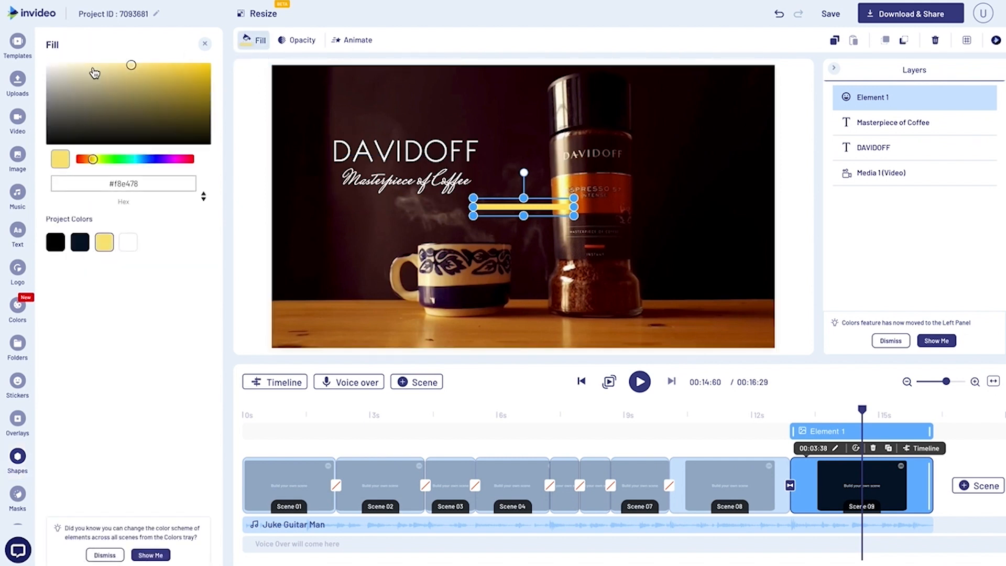
{"action": "left_click_drag", "start_coordinate": [75, 122], "coordinate": [46, 62]}
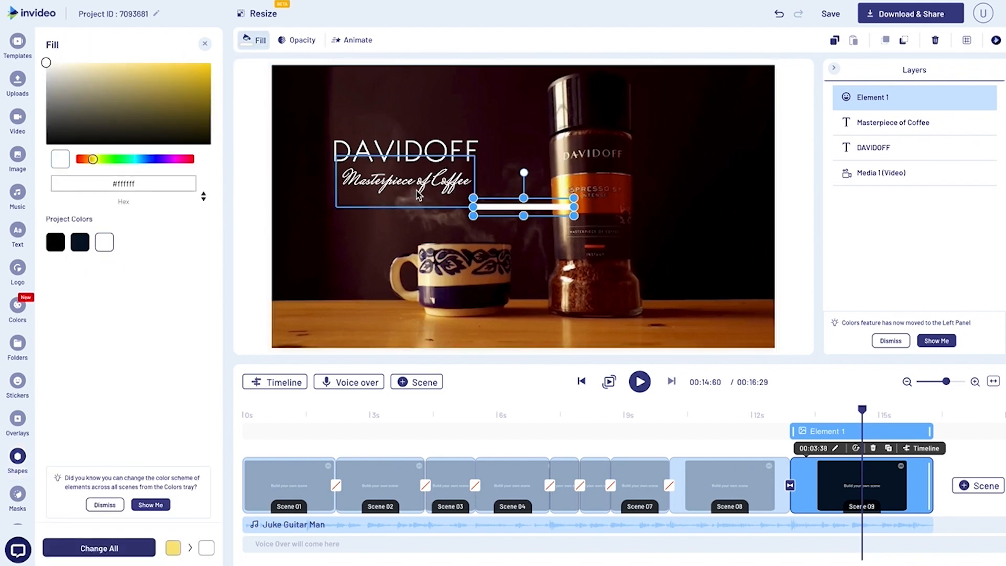
Thin the white line, match its length to the DAVIDOFF heading and place it between the heading and the tagline.
{"action": "left_click_drag", "start_coordinate": [491, 210], "coordinate": [354, 218]}
{"action": "left_click_drag", "start_coordinate": [439, 215], "coordinate": [496, 216]}
{"action": "left_click_drag", "start_coordinate": [413, 227], "coordinate": [430, 215]}
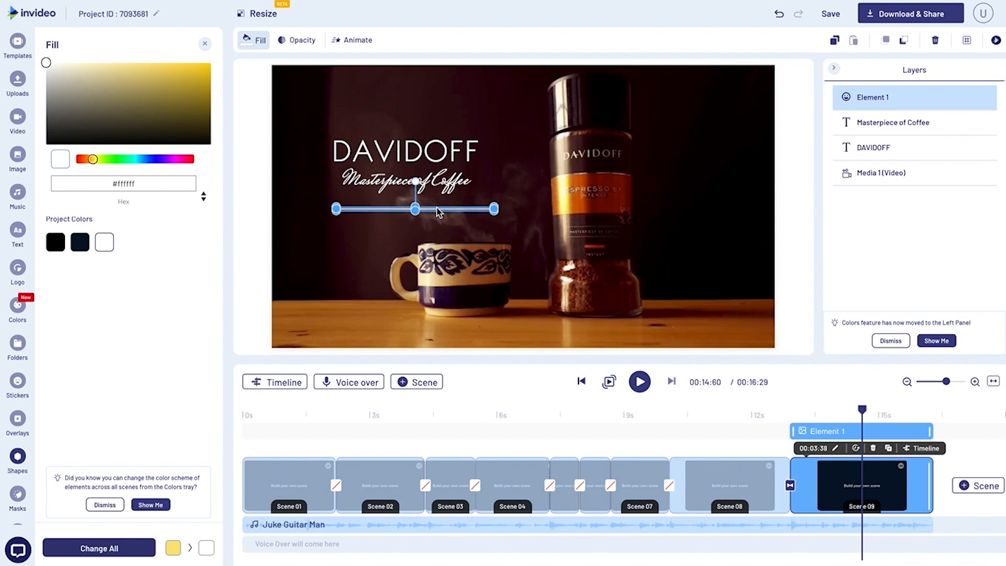
{"action": "left_click_drag", "start_coordinate": [435, 205], "coordinate": [427, 167]}
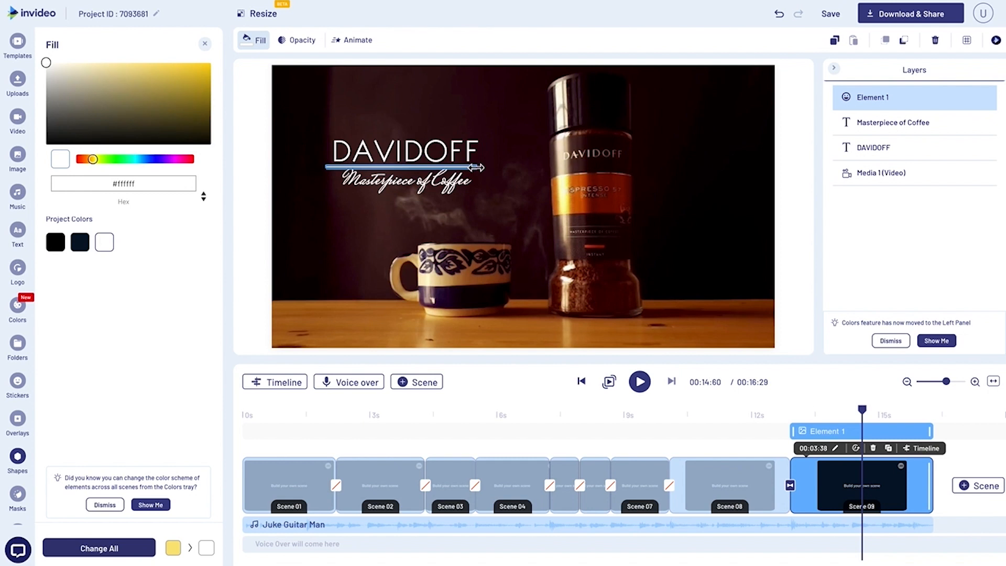
{"action": "left_click_drag", "start_coordinate": [477, 168], "coordinate": [478, 167]}
{"action": "left_click", "coordinate": [330, 175]}
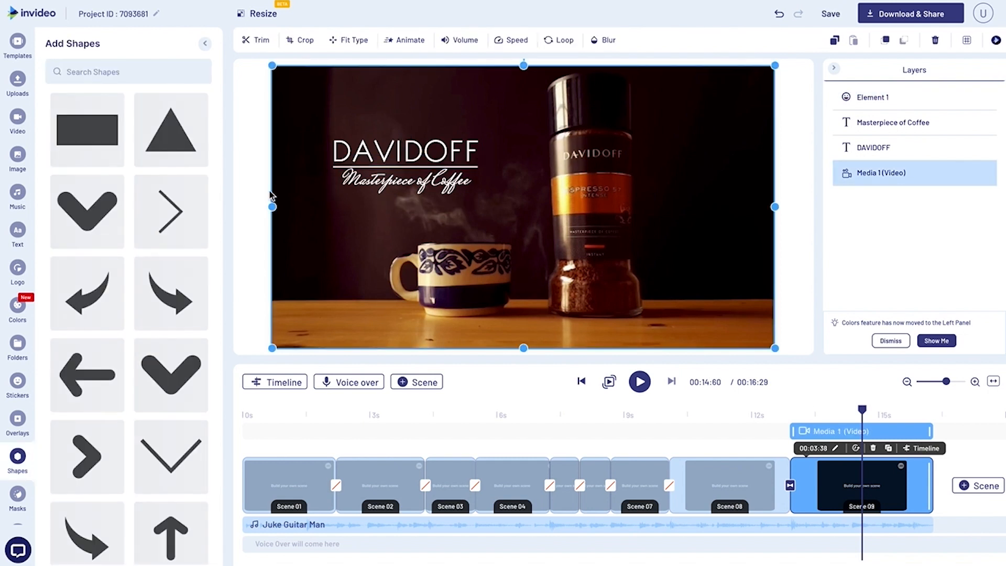
Shrink the "Masterpiece of Coffee" tagline and centre it beneath the line.
{"action": "left_click", "coordinate": [370, 185]}
{"action": "mouse_move", "coordinate": [477, 208]}
{"action": "left_mouse_down"}
{"action": "mouse_move", "coordinate": [451, 197]}
{"action": "mouse_move", "coordinate": [459, 202]}
{"action": "left_mouse_up"}
{"action": "left_click", "coordinate": [261, 198]}
{"action": "left_click", "coordinate": [419, 188]}
{"action": "left_click", "coordinate": [244, 163]}
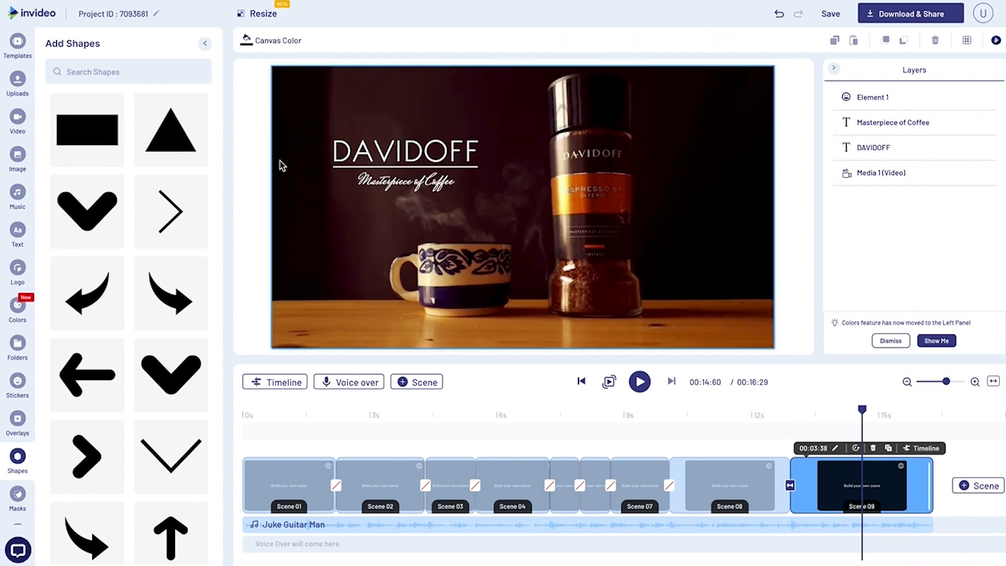
Add a rectangle shape to Scene 09 and stretch it to cover the whole frame.
{"action": "left_click", "coordinate": [774, 417]}
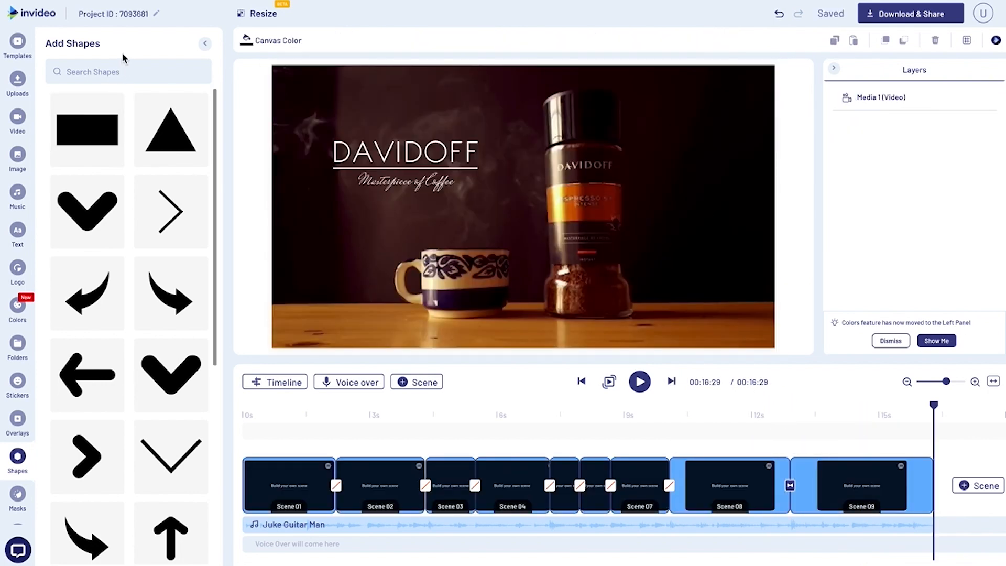
{"action": "left_click", "coordinate": [89, 131]}
{"action": "left_click", "coordinate": [532, 207]}
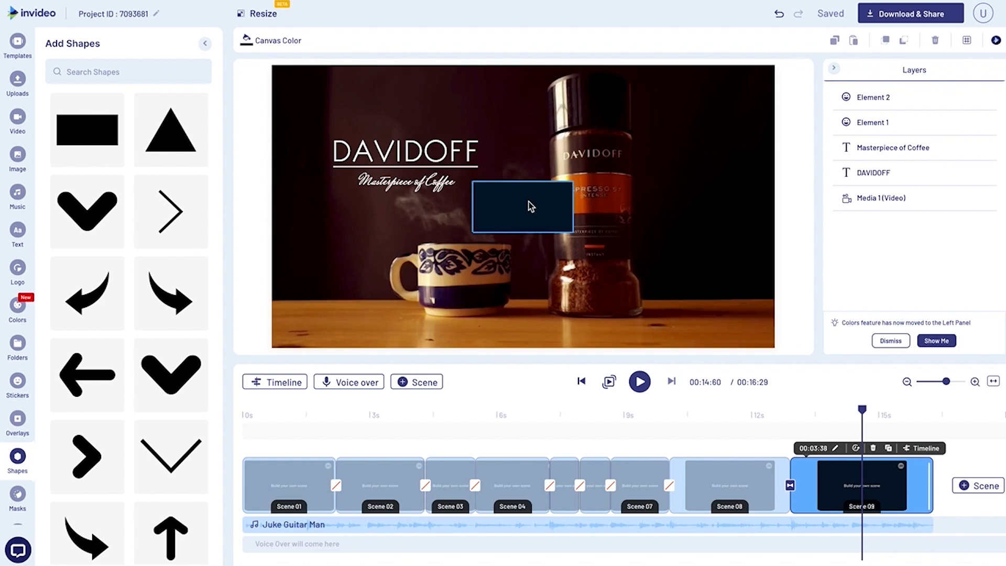
{"action": "left_click_drag", "start_coordinate": [382, 157], "coordinate": [326, 83]}
{"action": "left_click_drag", "start_coordinate": [373, 116], "coordinate": [776, 351]}
{"action": "left_click_drag", "start_coordinate": [524, 318], "coordinate": [524, 347]}
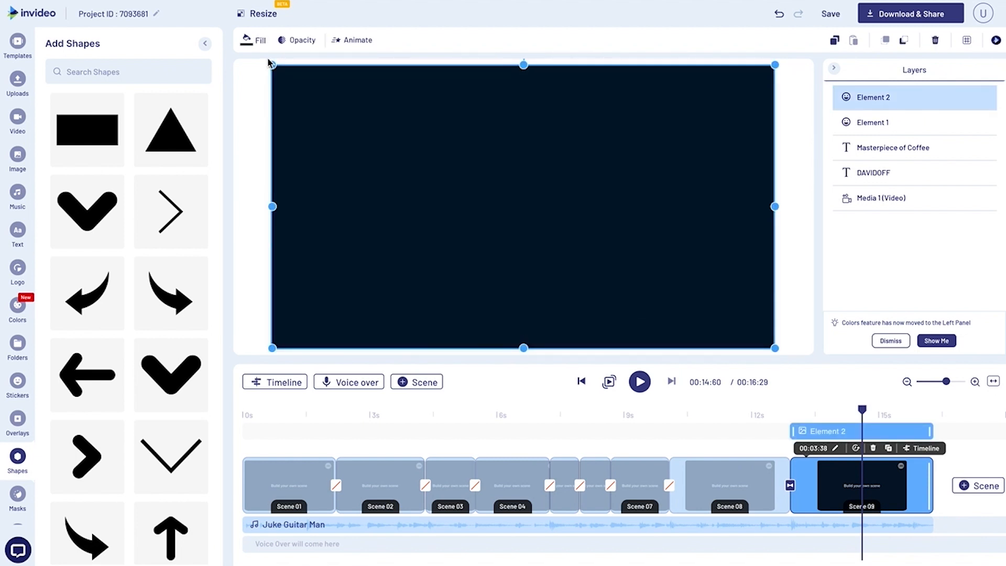
Fill the full-frame rectangle with black #000000 and lower its opacity so it darkens the footage.
{"action": "left_click", "coordinate": [253, 41]}
{"action": "mouse_move", "coordinate": [76, 128]}
{"action": "left_mouse_down"}
{"action": "mouse_move", "coordinate": [79, 96]}
{"action": "mouse_move", "coordinate": [42, 152]}
{"action": "left_mouse_up"}
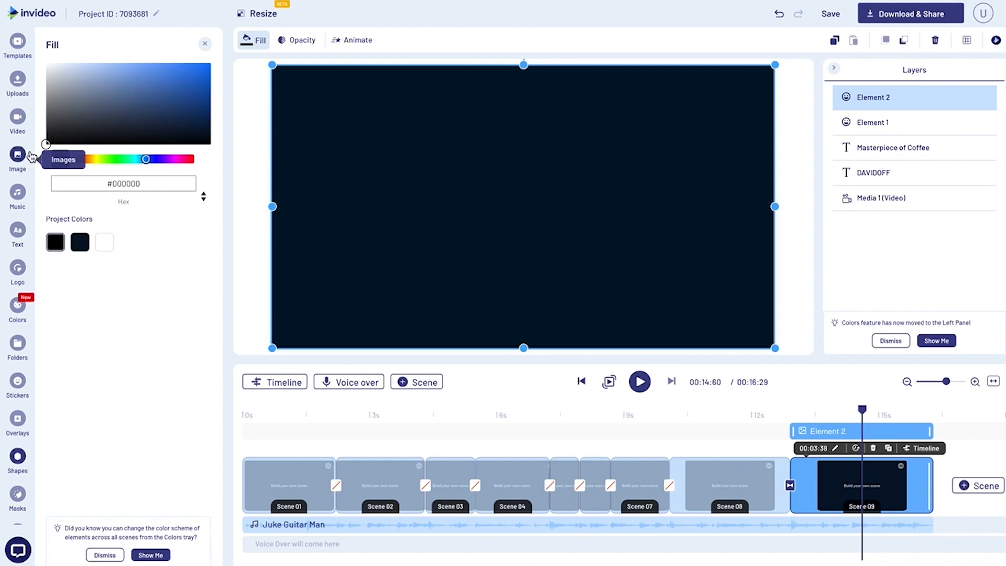
{"action": "left_click", "coordinate": [292, 44]}
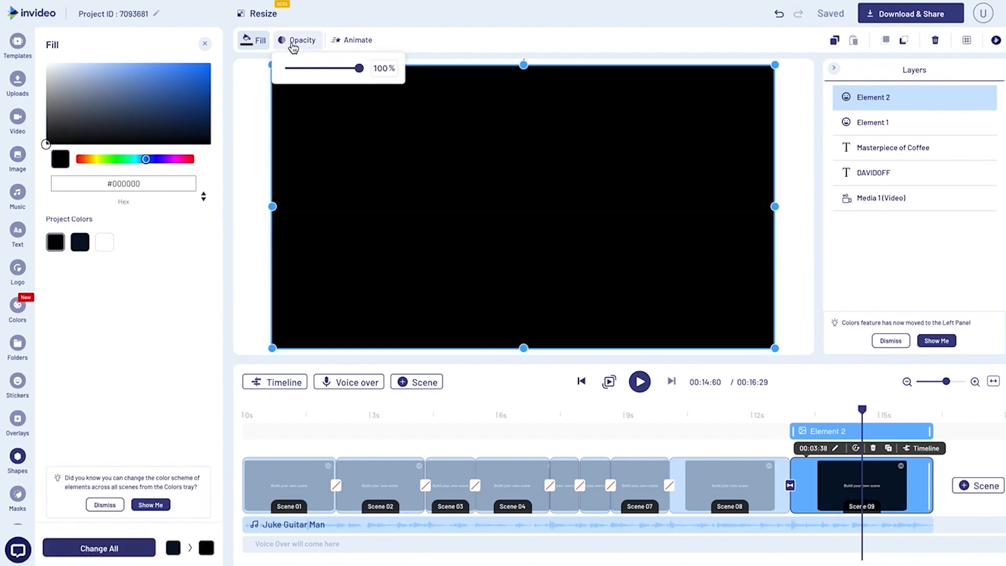
{"action": "left_click", "coordinate": [316, 68]}
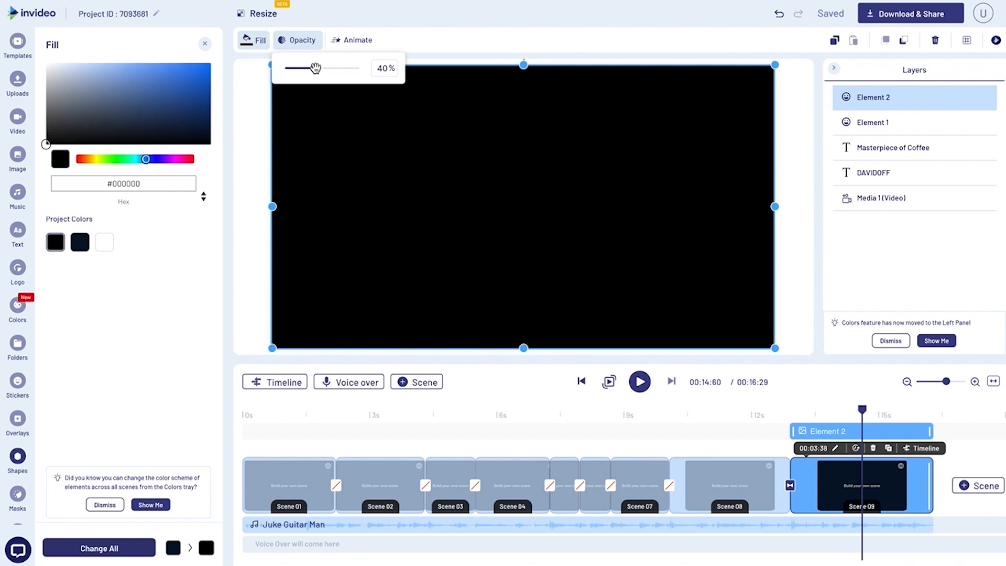
{"action": "left_click", "coordinate": [247, 147]}
Move the black rectangle's layer below the text, directly above Media 1 (Video), and trim its start to about 14 s.
{"action": "left_click", "coordinate": [737, 137]}
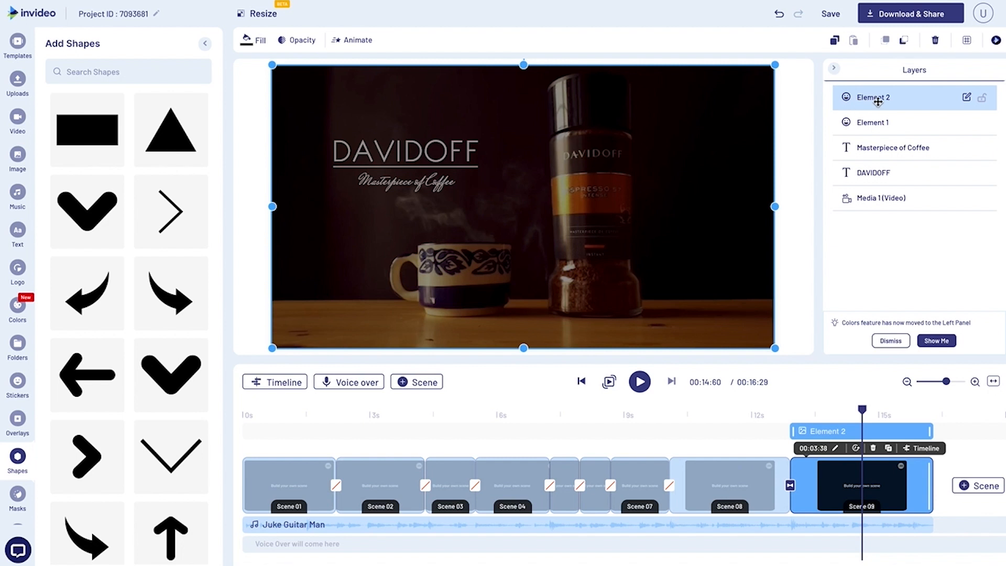
{"action": "left_click_drag", "start_coordinate": [878, 102], "coordinate": [879, 174]}
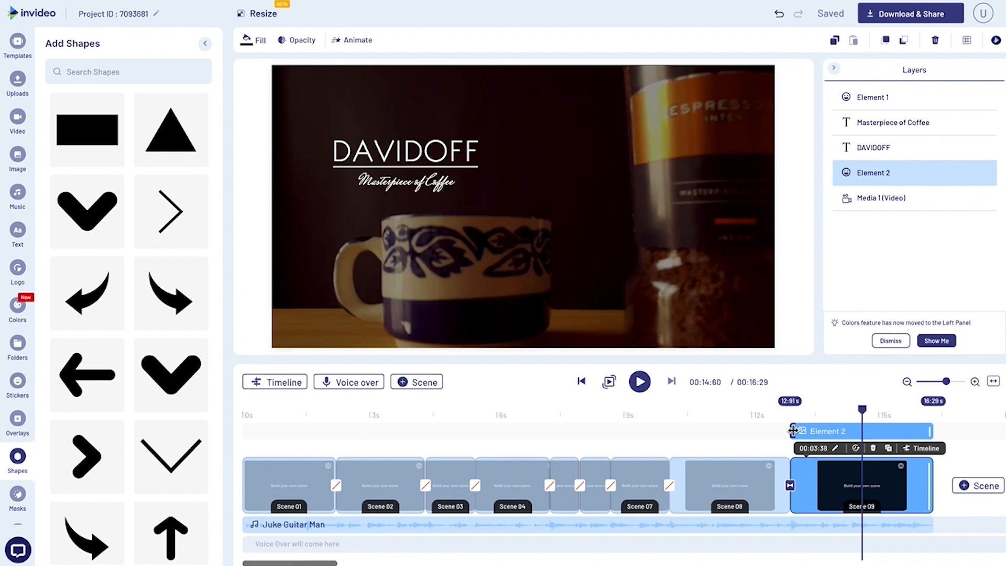
{"action": "left_click_drag", "start_coordinate": [794, 431], "coordinate": [834, 417]}
{"action": "left_click", "coordinate": [842, 416]}
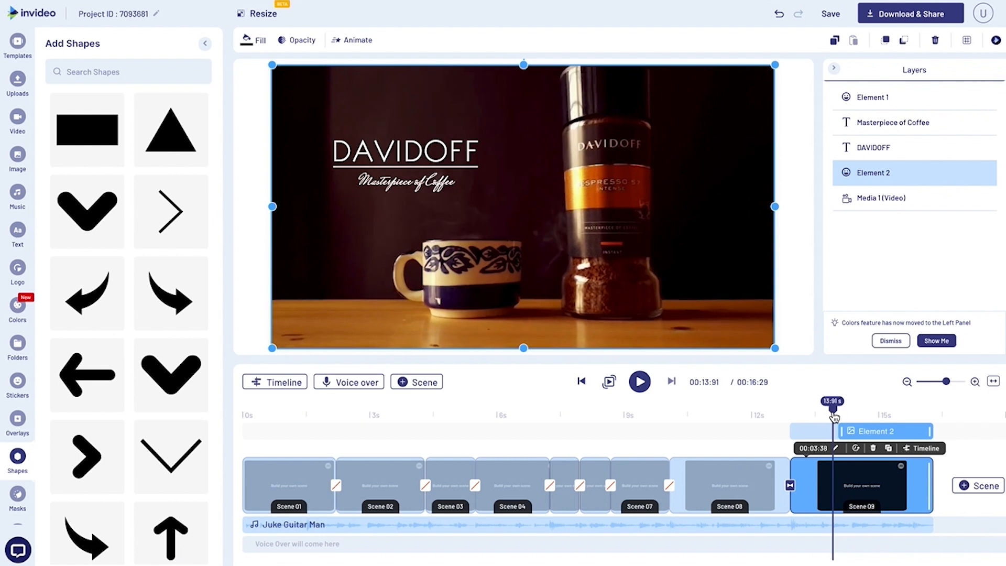
{"action": "left_click_drag", "start_coordinate": [834, 416], "coordinate": [841, 420]}
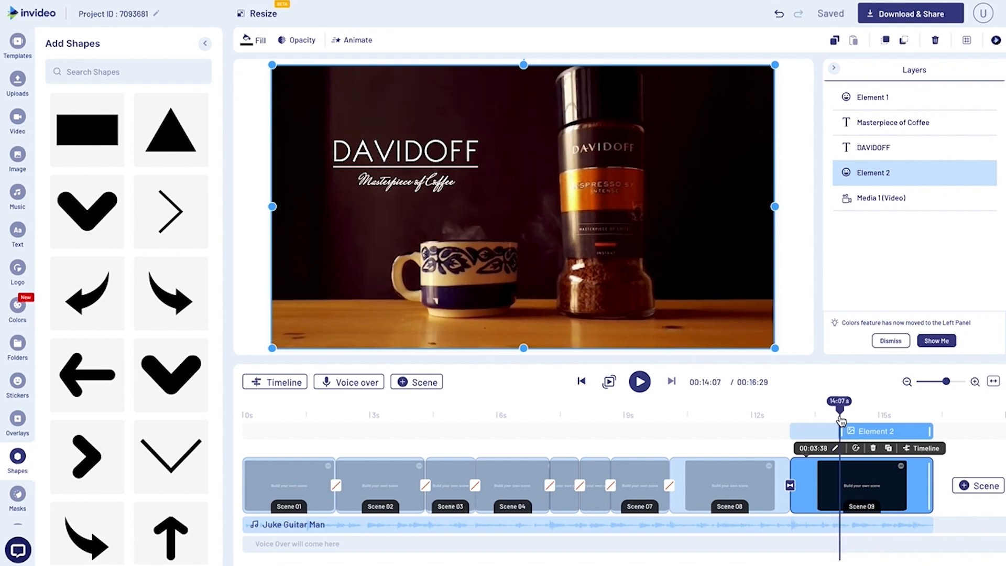
Trim the starts of the DAVIDOFF heading and the "Masterpiece of Coffee" tagline to shortly after Scene 09 begins, and play back the title.
{"action": "left_click", "coordinate": [859, 152]}
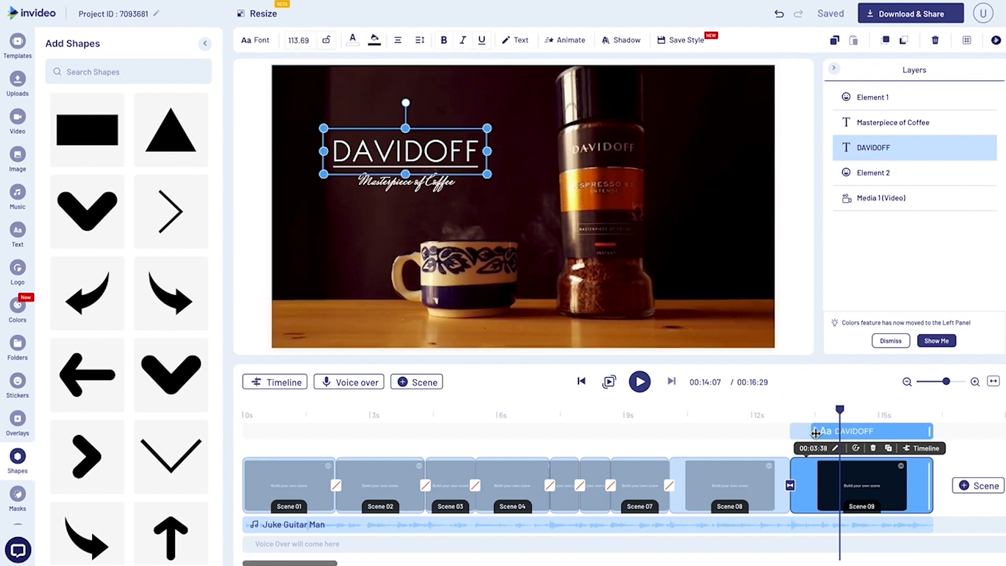
{"action": "left_click", "coordinate": [884, 126]}
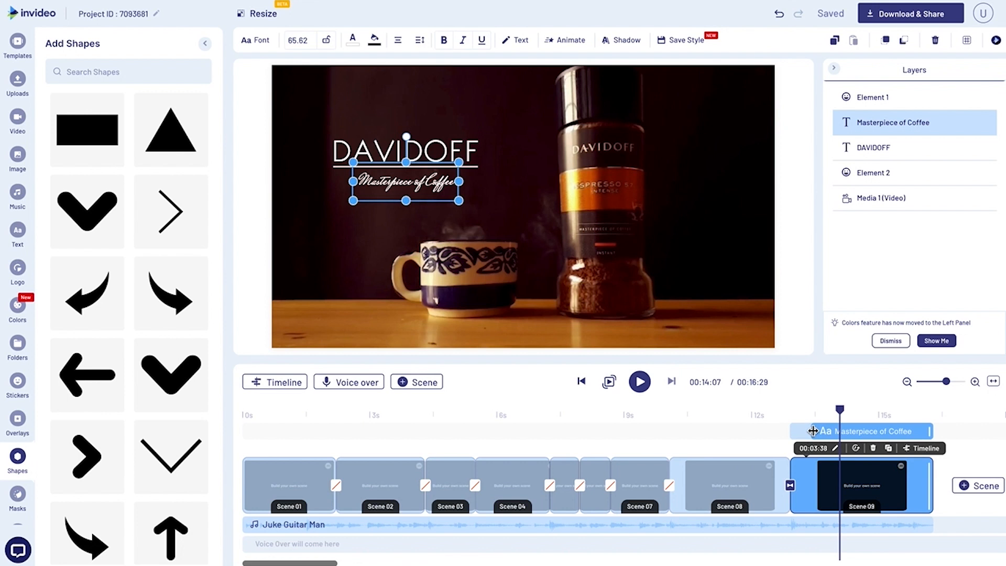
{"action": "left_click", "coordinate": [769, 416]}
{"action": "key", "text": "space"}
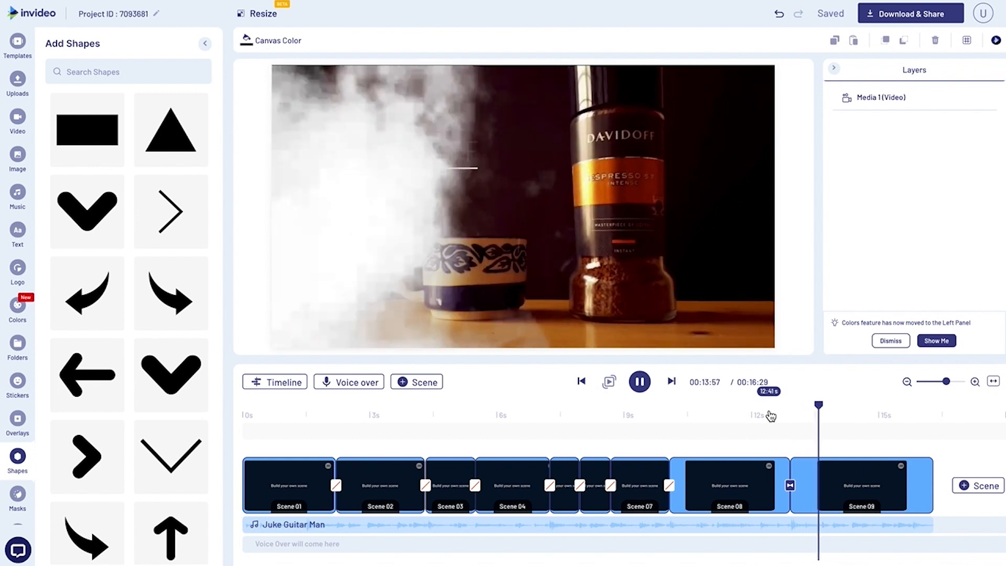
{"action": "key", "text": "space"}
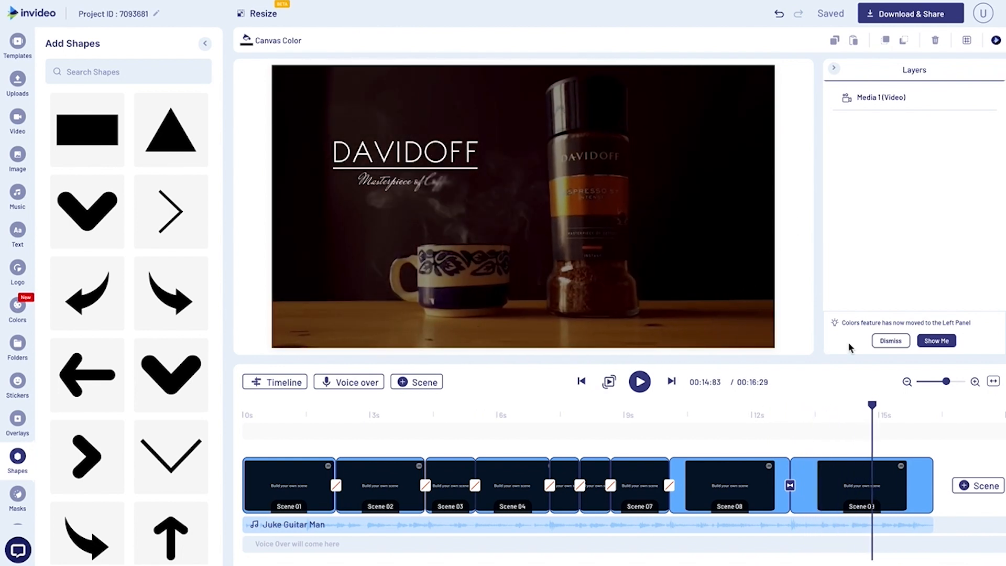
Apply a Fade In entrance animation to the black rectangle in Scene 09 and play back the end title.
{"action": "left_click", "coordinate": [651, 169]}
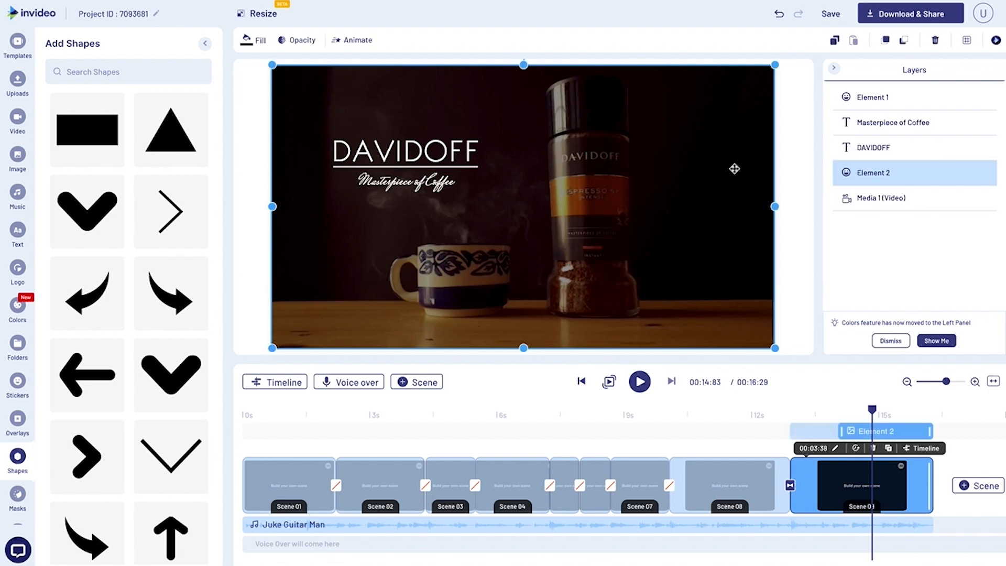
{"action": "left_click", "coordinate": [355, 40]}
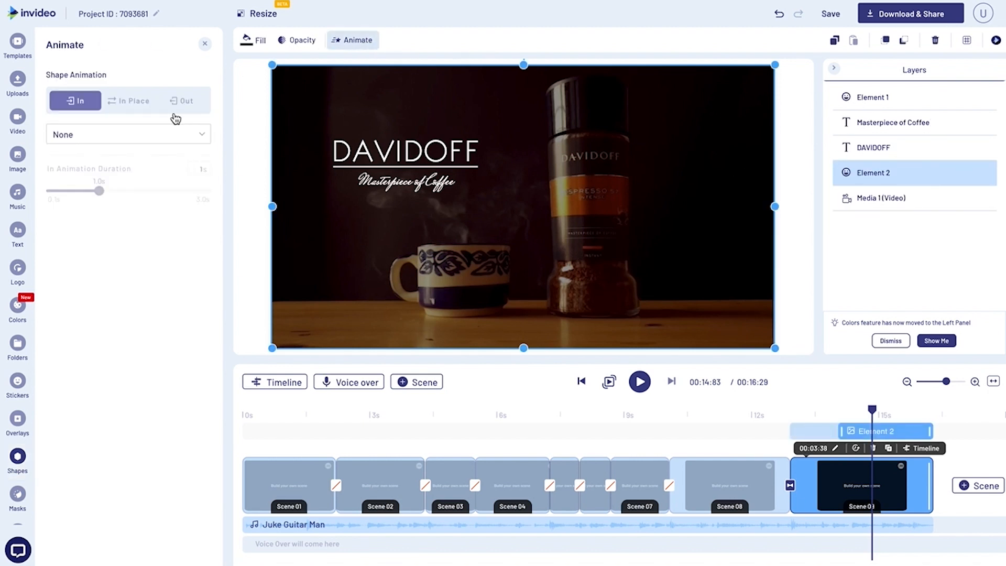
{"action": "left_click", "coordinate": [119, 136]}
{"action": "left_click", "coordinate": [70, 262]}
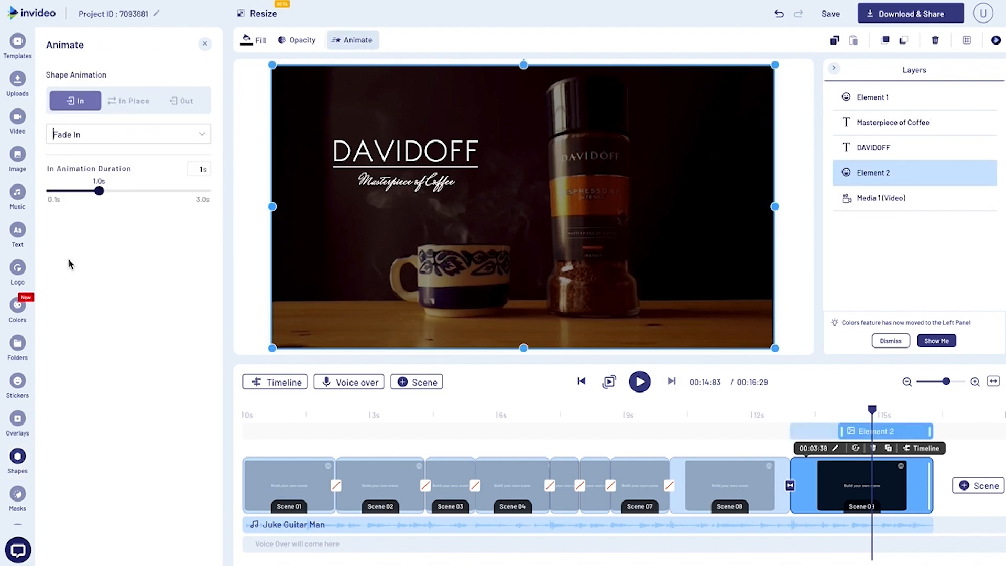
{"action": "left_click", "coordinate": [757, 414]}
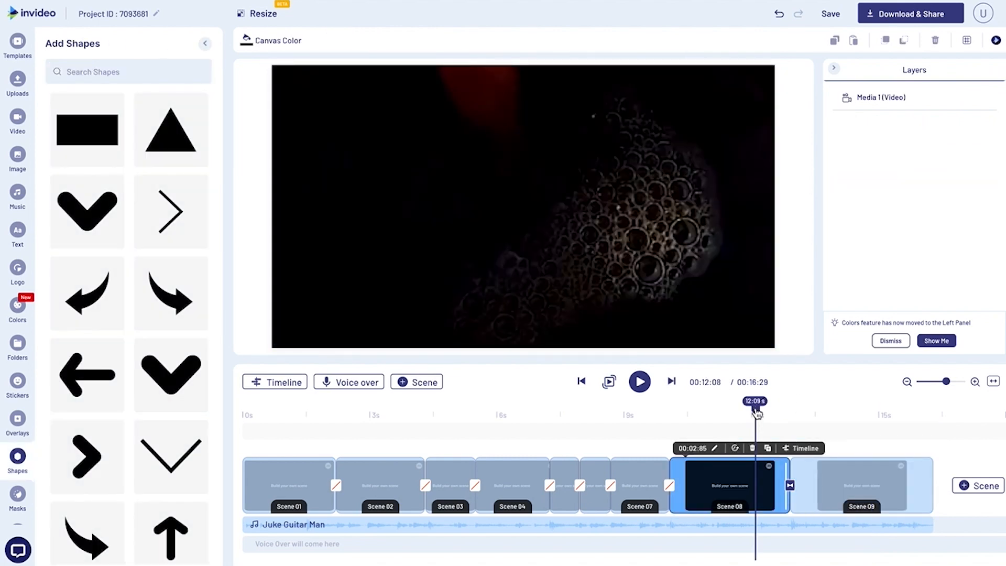
{"action": "key", "text": "space"}
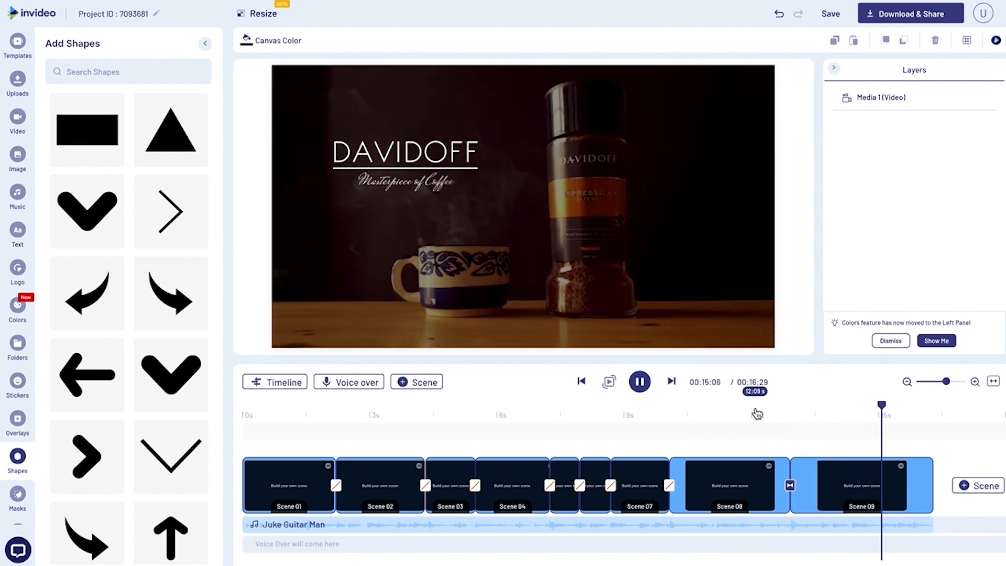
Scrub the timeline from Scene 09 back towards the beginning to review the advertisement.
{"action": "left_click", "coordinate": [805, 411]}
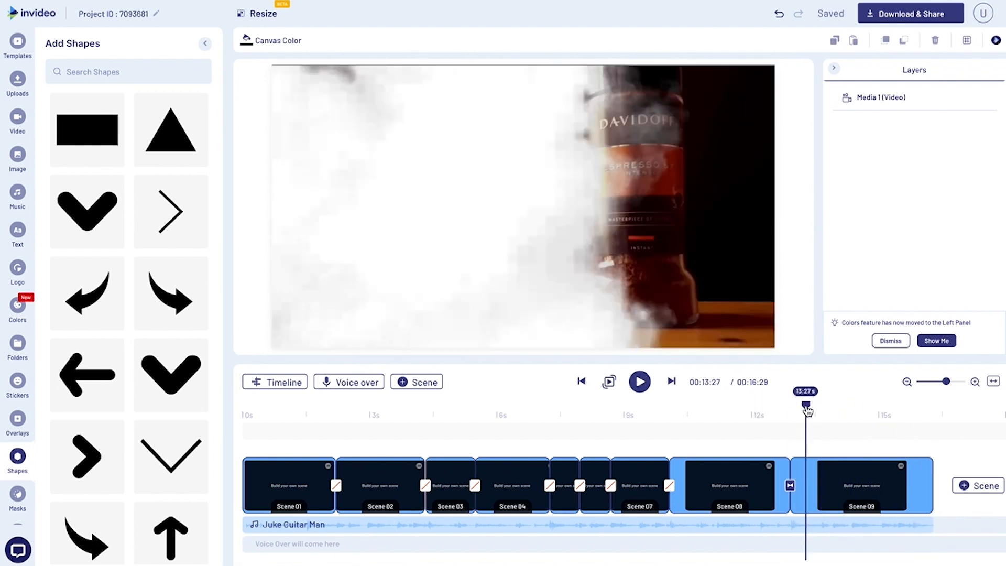
{"action": "left_click", "coordinate": [748, 411]}
{"action": "left_click", "coordinate": [707, 410]}
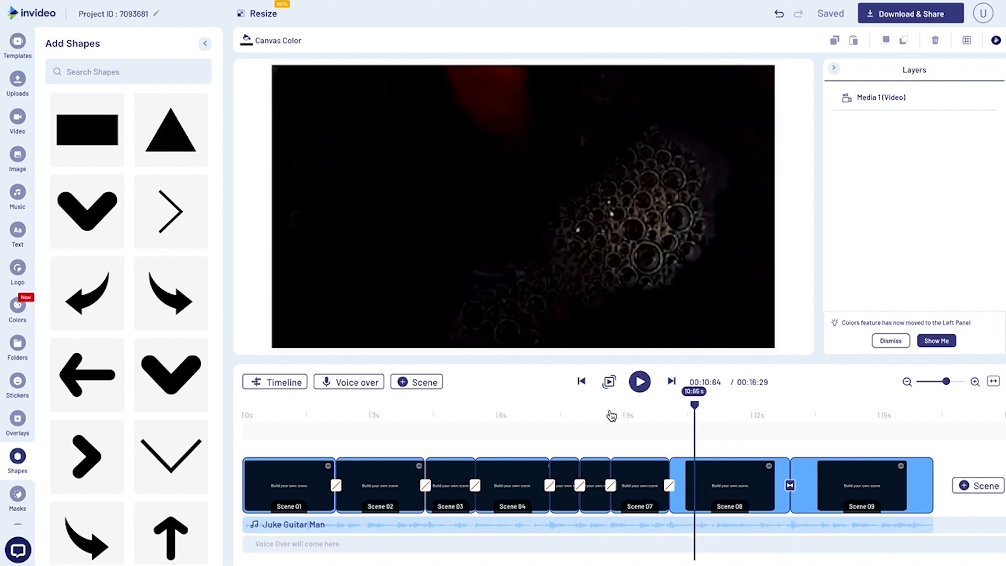
{"action": "left_click", "coordinate": [537, 411]}
{"action": "left_click", "coordinate": [491, 418]}
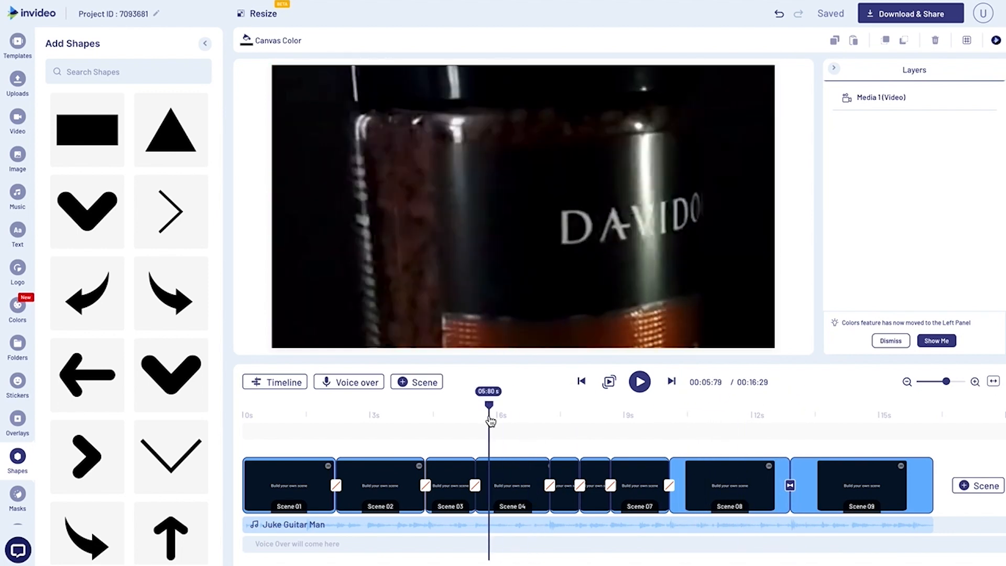
{"action": "left_click_drag", "start_coordinate": [491, 419], "coordinate": [332, 420]}
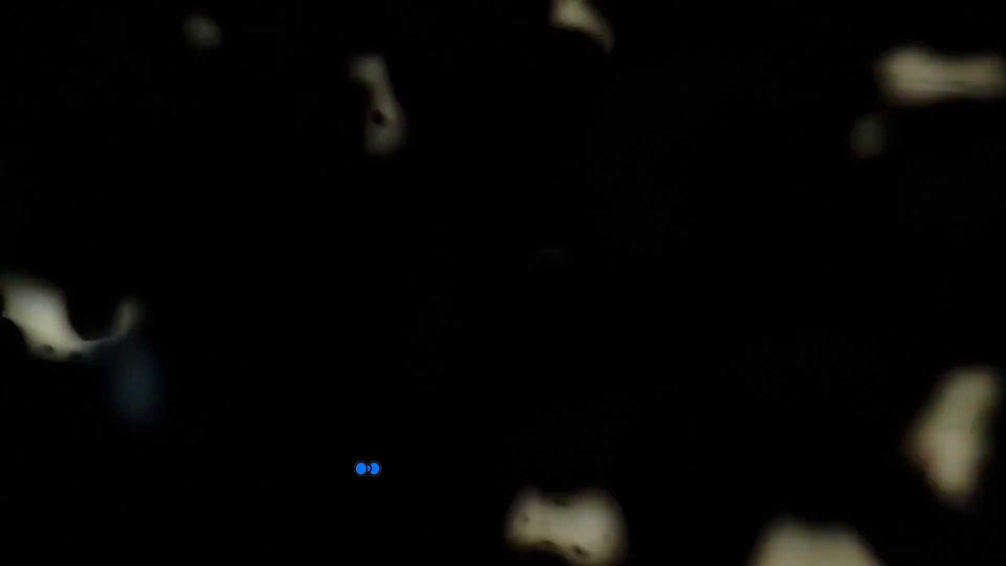